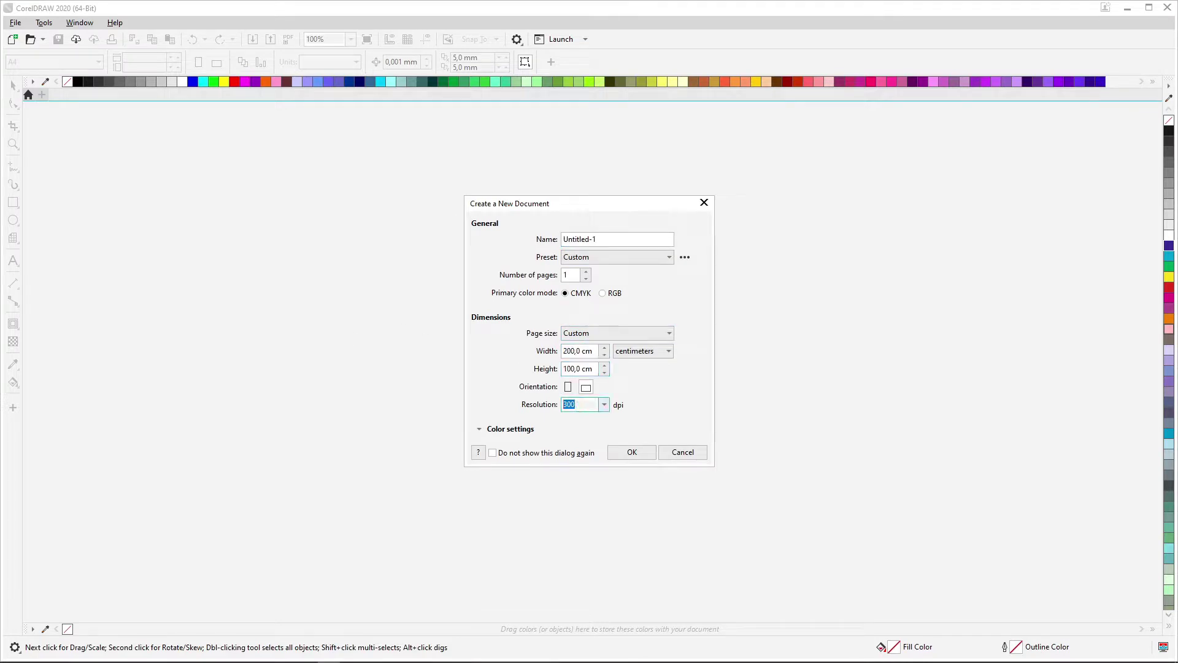
- Create the 200 × 100 cm CMYK document at 300 dpi and paste in the banner text copied from the KONSEP file in Notepad
{"action": "key", "text": "Return"}
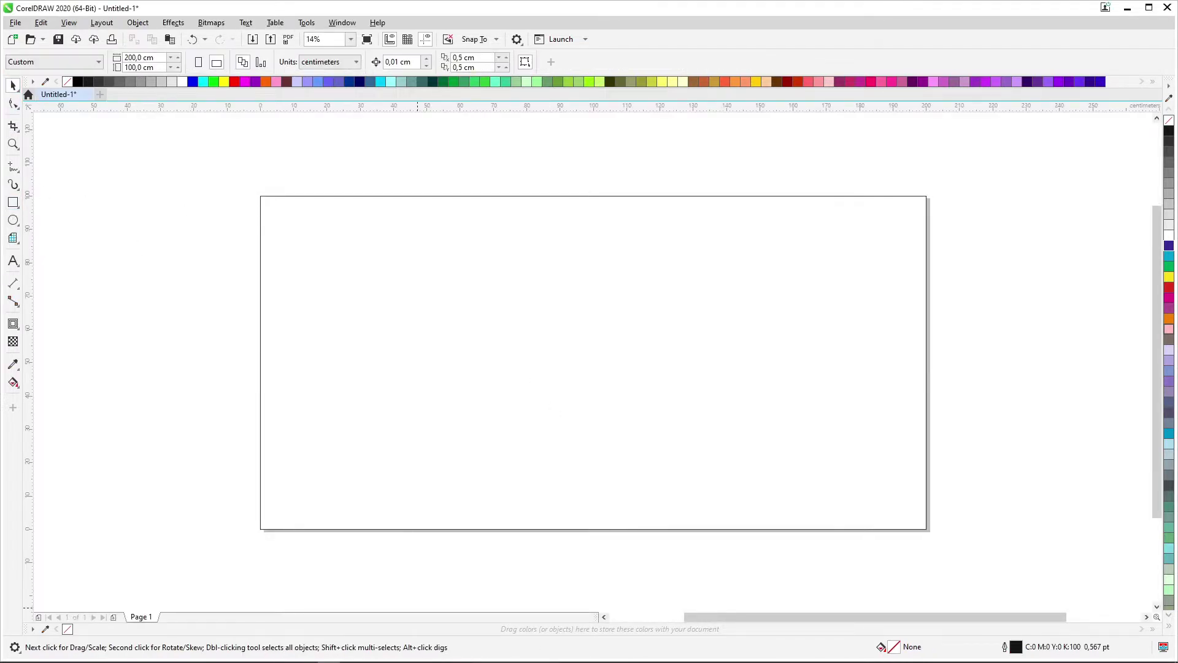
{"action": "key", "text": "alt+Tab"}
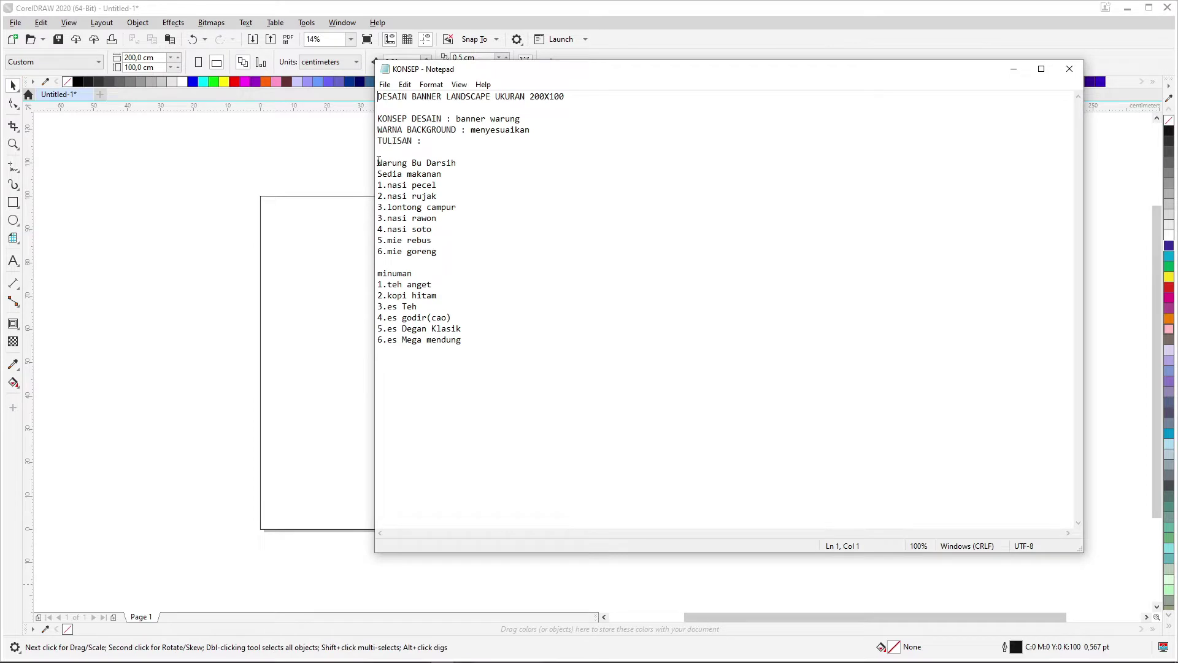
{"action": "left_click_drag", "start_coordinate": [378, 161], "coordinate": [472, 348]}
{"action": "left_click", "coordinate": [129, 210]}
{"action": "key", "text": "F8"}
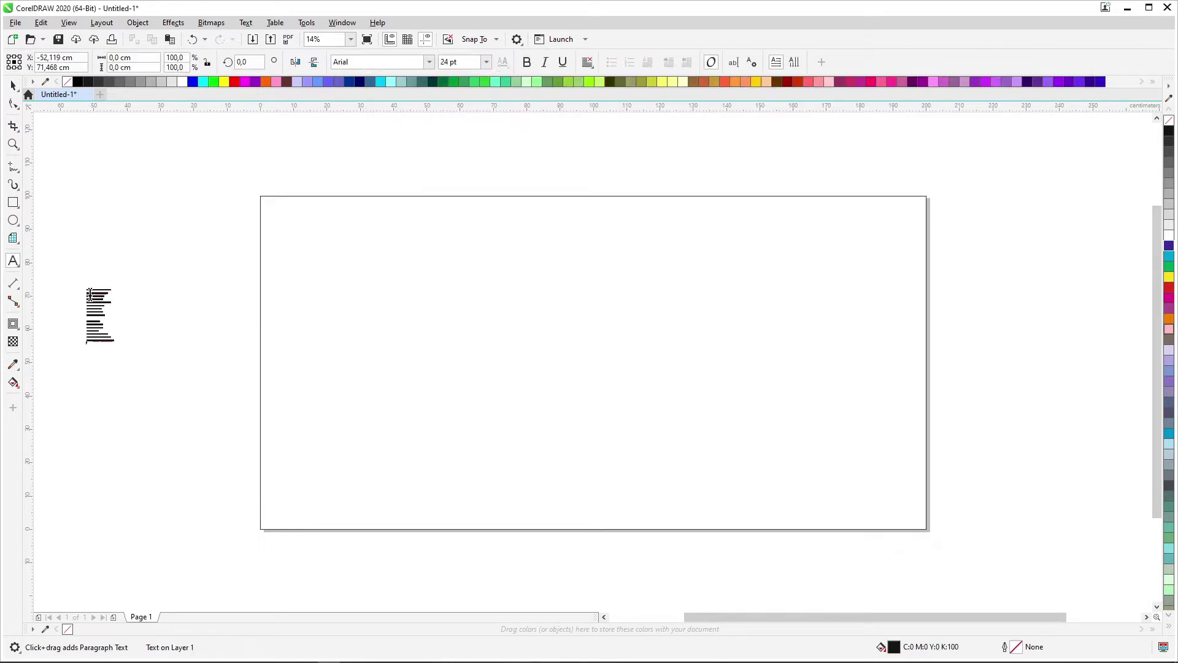
- Enlarge the pasted text, place it on the page, and open the page-sized 200 × 100 cm PowerClip frame for content editing
{"action": "left_click", "coordinate": [14, 86]}
{"action": "left_click_drag", "start_coordinate": [116, 346], "coordinate": [223, 560]}
{"action": "left_click_drag", "start_coordinate": [170, 318], "coordinate": [668, 339]}
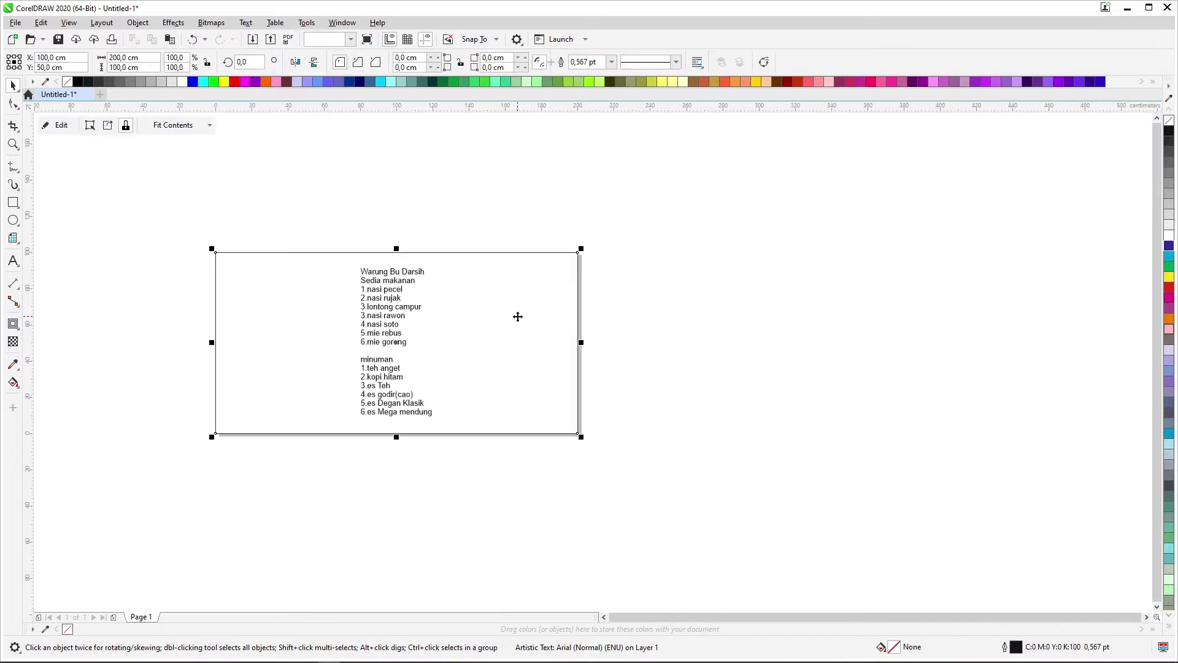
{"action": "left_click", "coordinate": [392, 271], "text": "ctrl"}
{"action": "scroll", "coordinate": [605, 221], "scroll_direction": "down", "scroll_amount": 2}
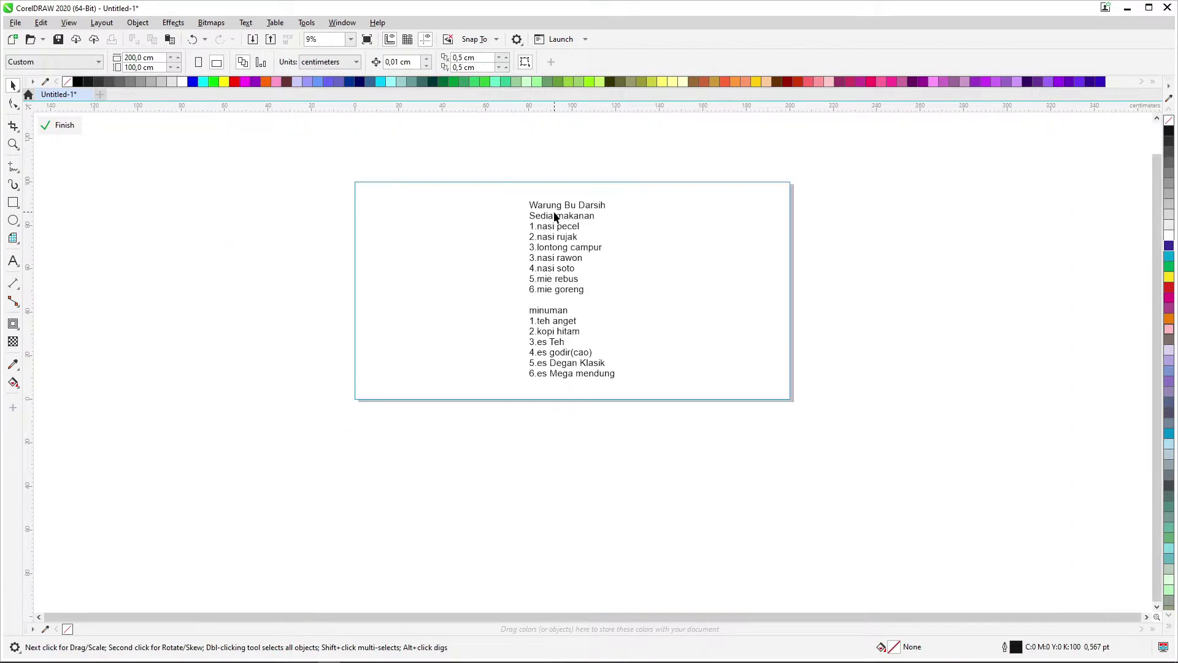
- Separate the shop title from the menu text, moving the menu text beside the page and enlarging the title to about 121 cm wide
{"action": "left_click_drag", "start_coordinate": [605, 221], "coordinate": [943, 195]}
{"action": "scroll", "coordinate": [883, 219], "scroll_direction": "up", "scroll_amount": 2}
{"action": "key", "text": "Delete"}
{"action": "scroll", "coordinate": [478, 231], "scroll_direction": "down", "scroll_amount": 2}
{"action": "left_click_drag", "start_coordinate": [553, 214], "coordinate": [744, 179]}
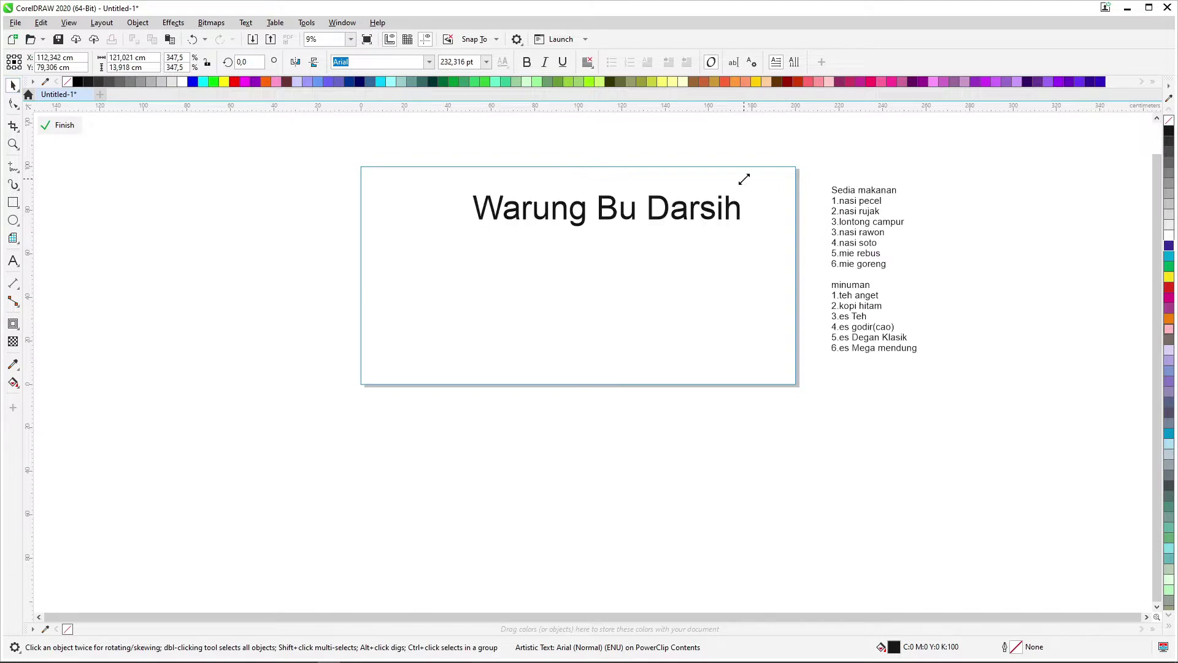
- Split the shop title into two text objects after "Warung" and move "Warung" to the page's upper-left area
{"action": "double_click", "coordinate": [598, 209]}
{"action": "key", "text": "Return"}
{"action": "scroll", "coordinate": [509, 138], "scroll_direction": "up", "scroll_amount": 2}
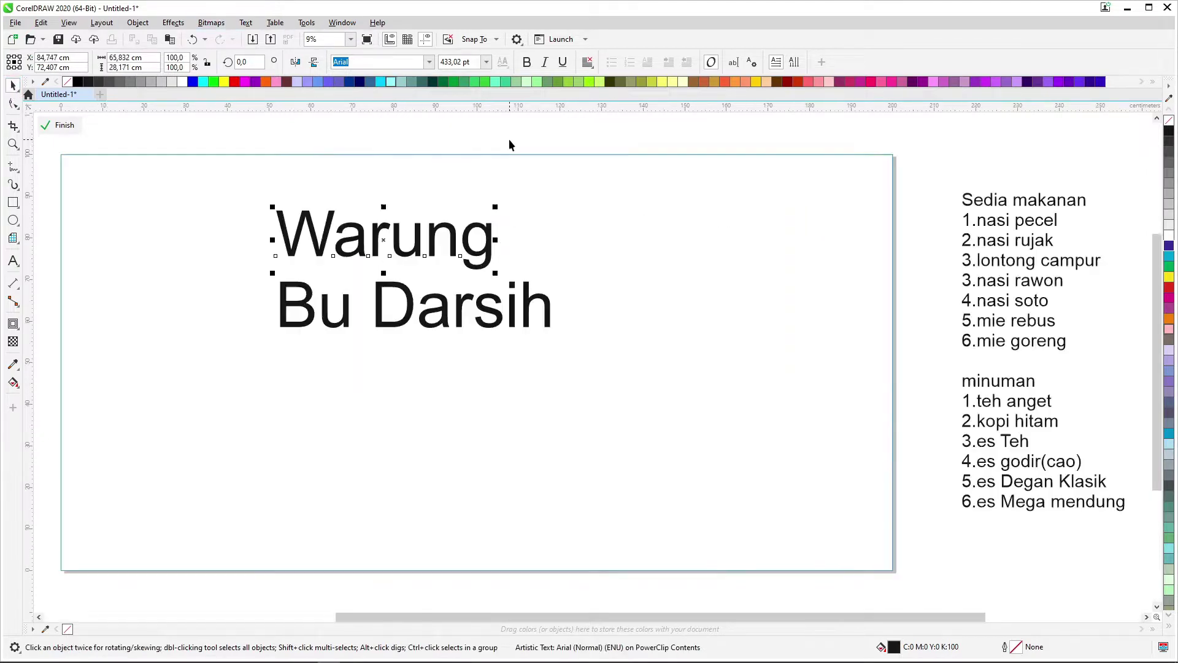
{"action": "left_click_drag", "start_coordinate": [437, 234], "coordinate": [252, 215]}
- Set "Warung" in the Marhaban font and enlarge it to about 65 cm wide
{"action": "left_click", "coordinate": [429, 61]}
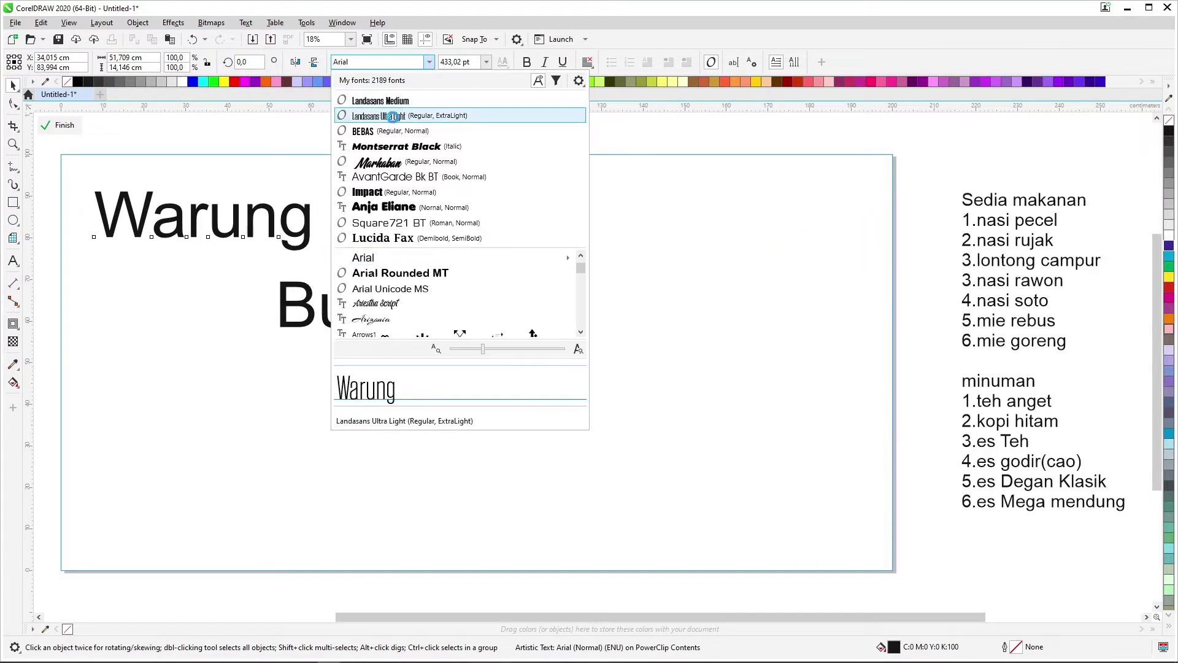
{"action": "left_click", "coordinate": [378, 162]}
{"action": "left_click_drag", "start_coordinate": [291, 180], "coordinate": [363, 157]}
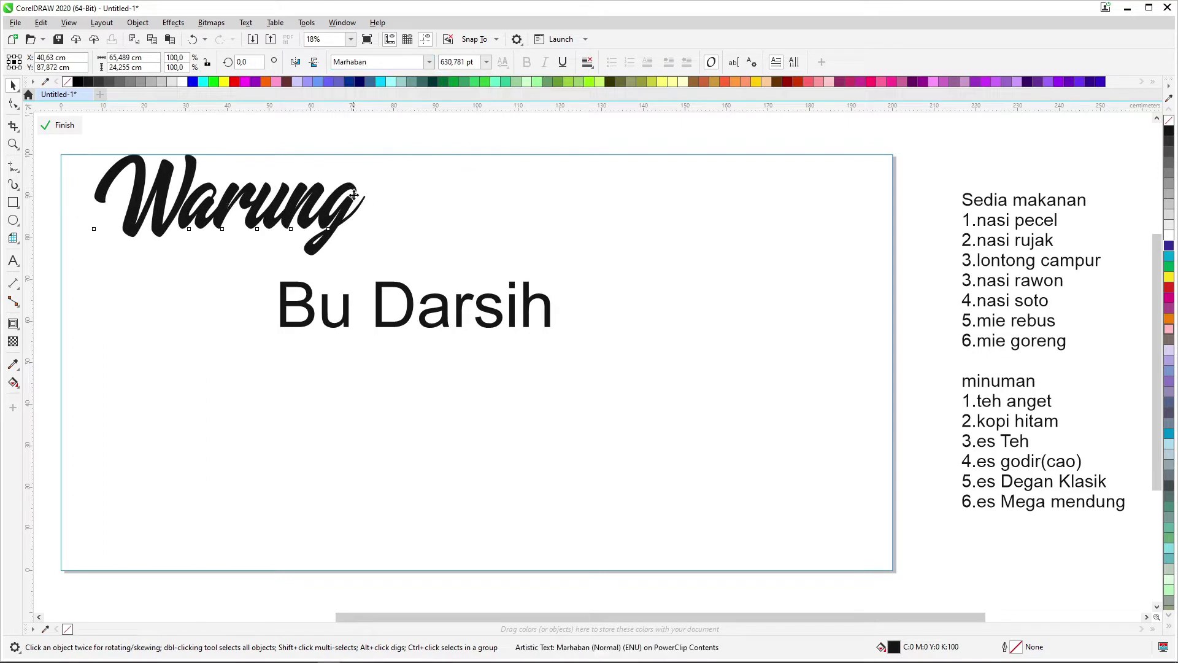
- Set the remaining words of the shop title in the Impact font and place them just right of "Warung"
{"action": "left_click", "coordinate": [393, 304]}
{"action": "left_click", "coordinate": [429, 62]}
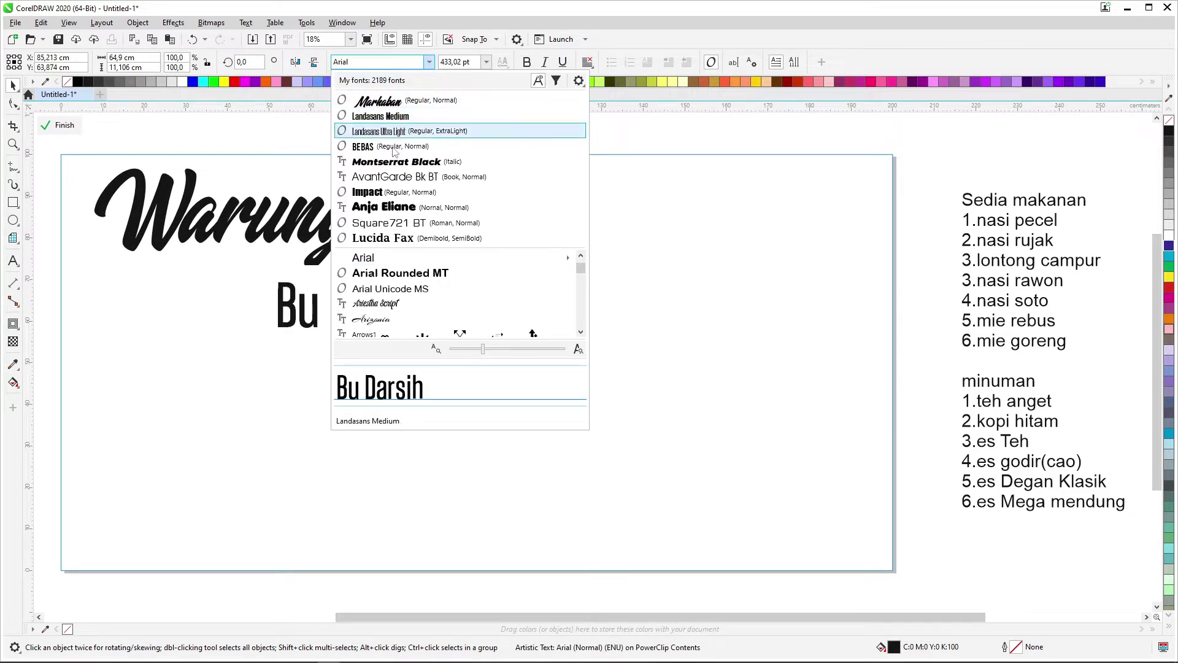
{"action": "left_click", "coordinate": [382, 193]}
{"action": "left_click_drag", "start_coordinate": [417, 291], "coordinate": [592, 213]}
{"action": "scroll", "coordinate": [326, 282], "scroll_direction": "up", "scroll_amount": 1}
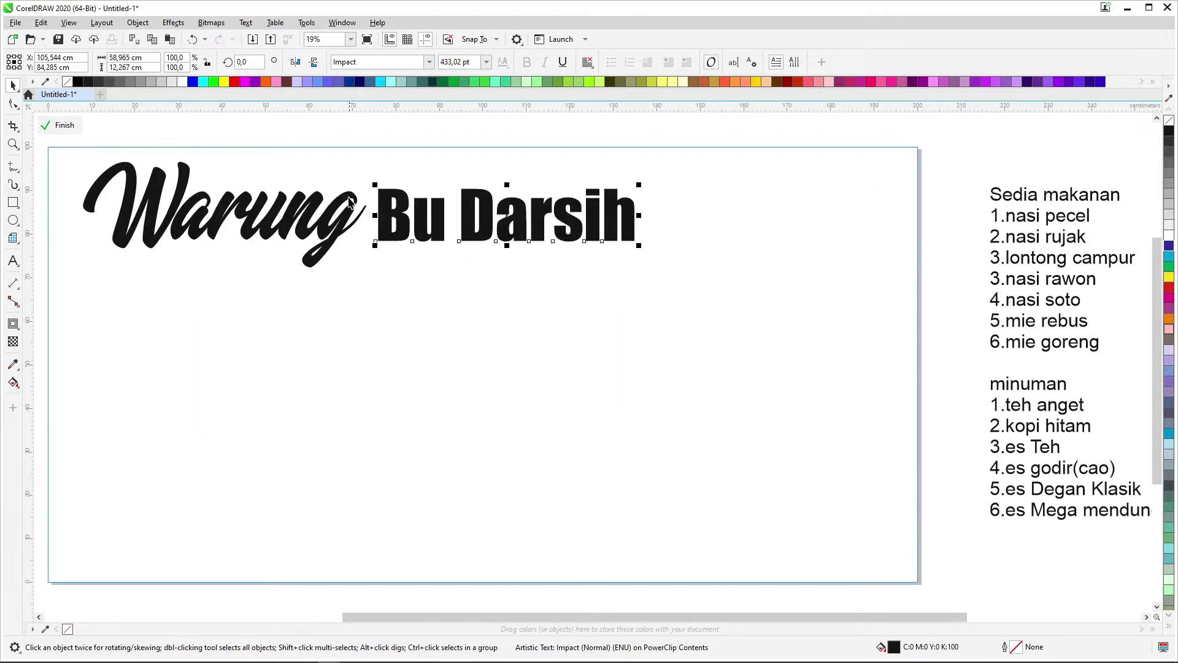
- Group the two title parts, enlarge the group to about 176 cm wide and centre it across the top of the page
{"action": "left_click", "coordinate": [352, 203], "text": "shift"}
{"action": "key", "text": "ctrl+g"}
{"action": "left_click_drag", "start_coordinate": [324, 173], "coordinate": [446, 198]}
{"action": "left_click_drag", "start_coordinate": [763, 184], "coordinate": [866, 157]}
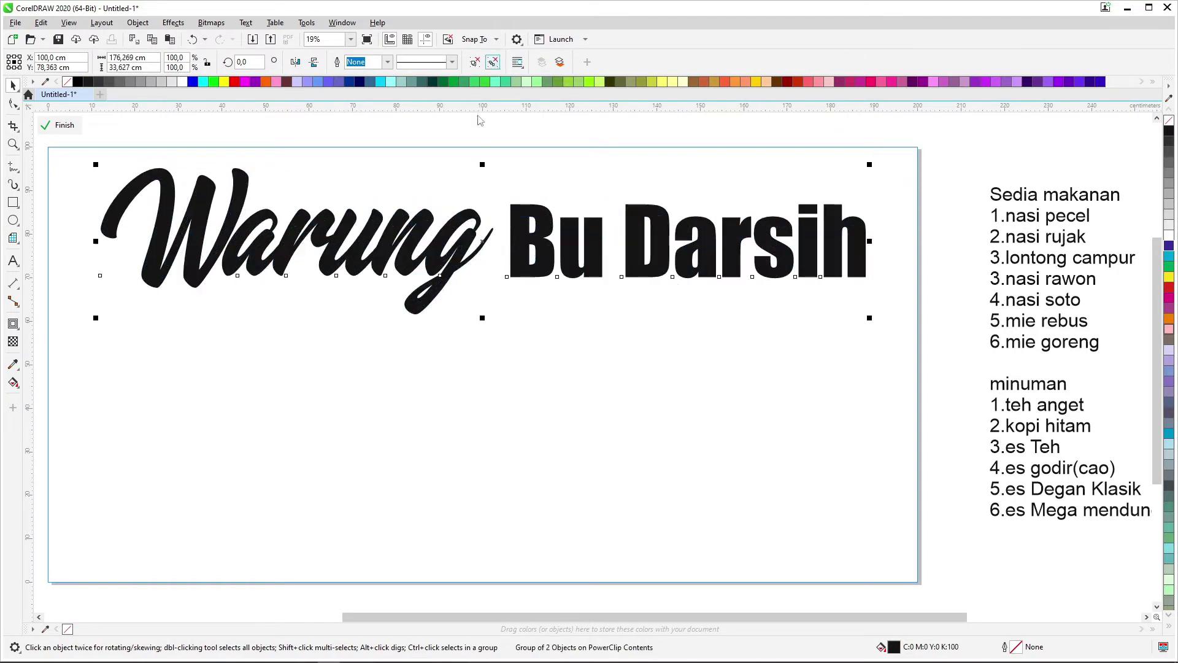
{"action": "key", "text": "Escape"}
- Copy the "Sedia makanan" food section into a new text object below the title and remove its item numbers
{"action": "double_click", "coordinate": [1051, 232]}
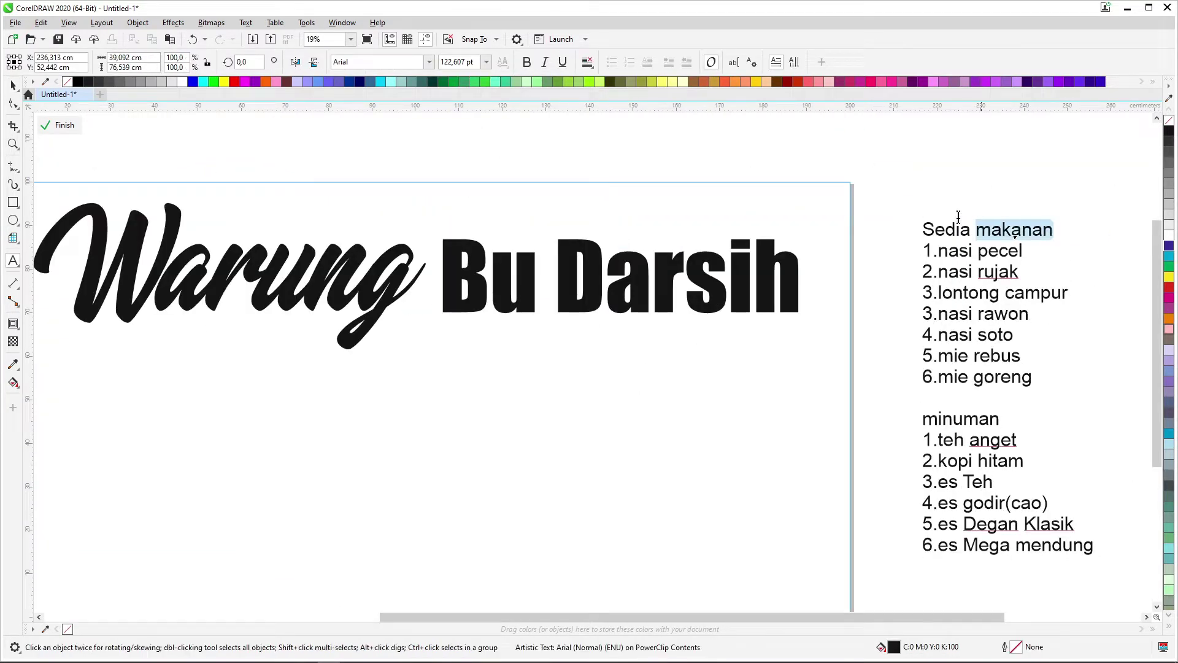
{"action": "left_click_drag", "start_coordinate": [1030, 377], "coordinate": [920, 229]}
{"action": "scroll", "coordinate": [920, 229], "scroll_direction": "down", "scroll_amount": 2}
{"action": "key", "text": "ctrl+c"}
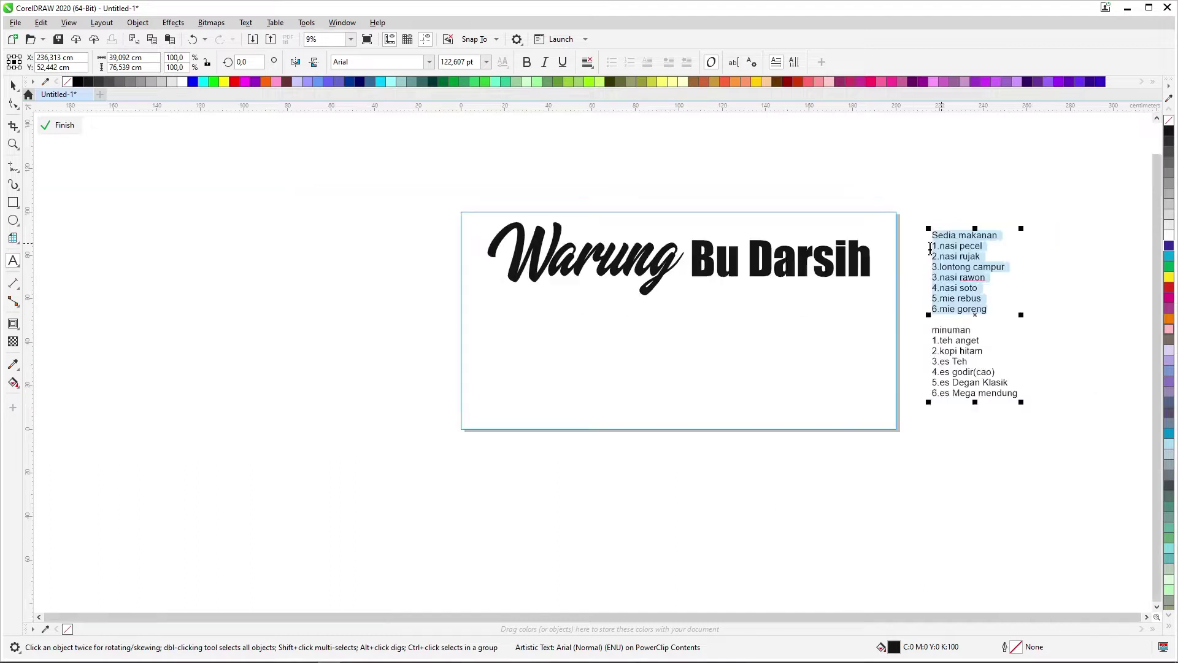
{"action": "left_click", "coordinate": [502, 344]}
{"action": "key", "text": "ctrl+v"}
{"action": "scroll", "coordinate": [502, 344], "scroll_direction": "up", "scroll_amount": 2}
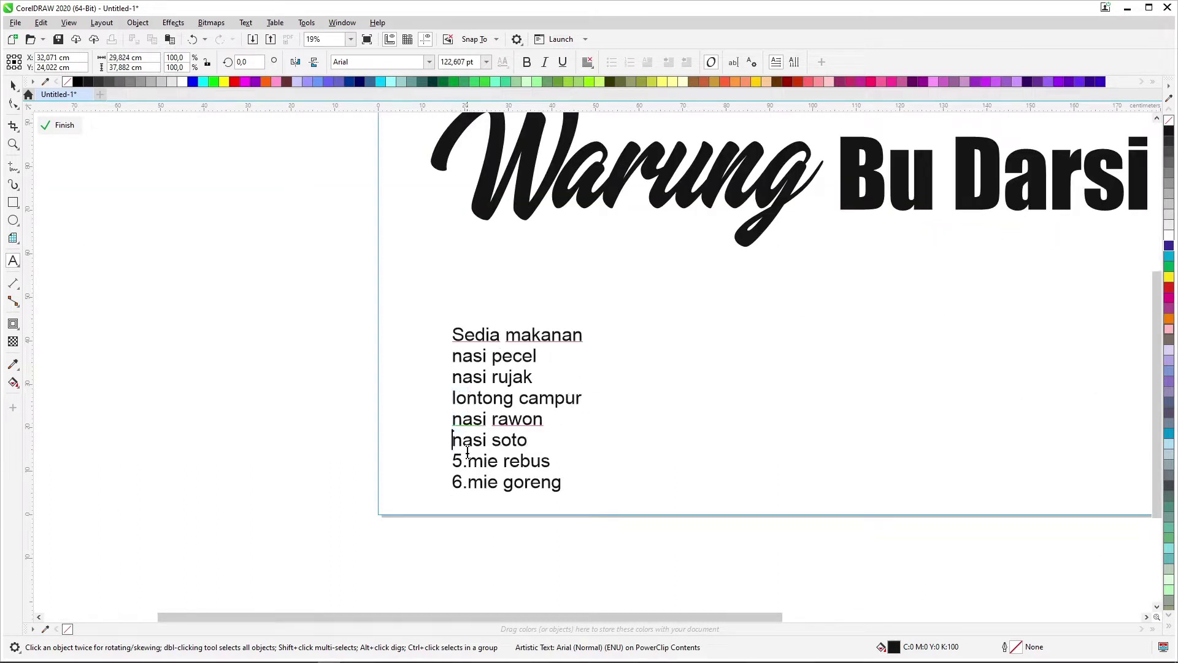
- Change the case of the whole copied food text to UPPERCASE
{"action": "key", "text": "ctrl+a"}
{"action": "key", "text": "shift+F3"}
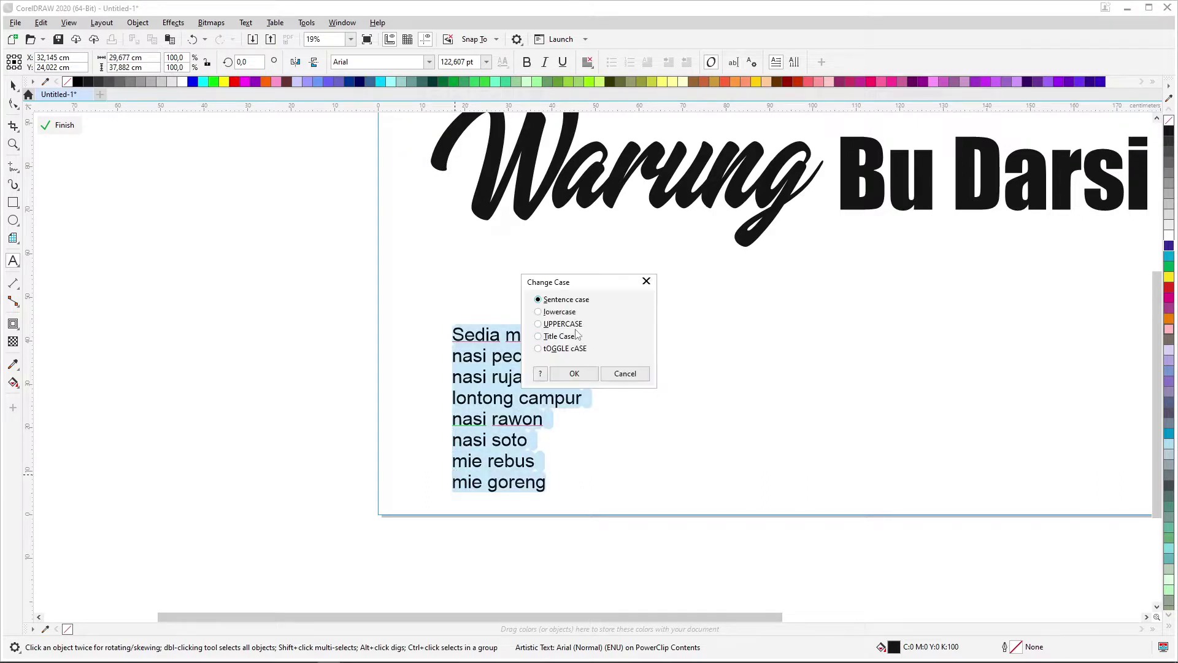
{"action": "left_click", "coordinate": [573, 373]}
- Cut "SEDIA MAKANAN" out of the food list, paste it as separate text above the list and change it to Title Case
{"action": "left_click", "coordinate": [566, 334]}
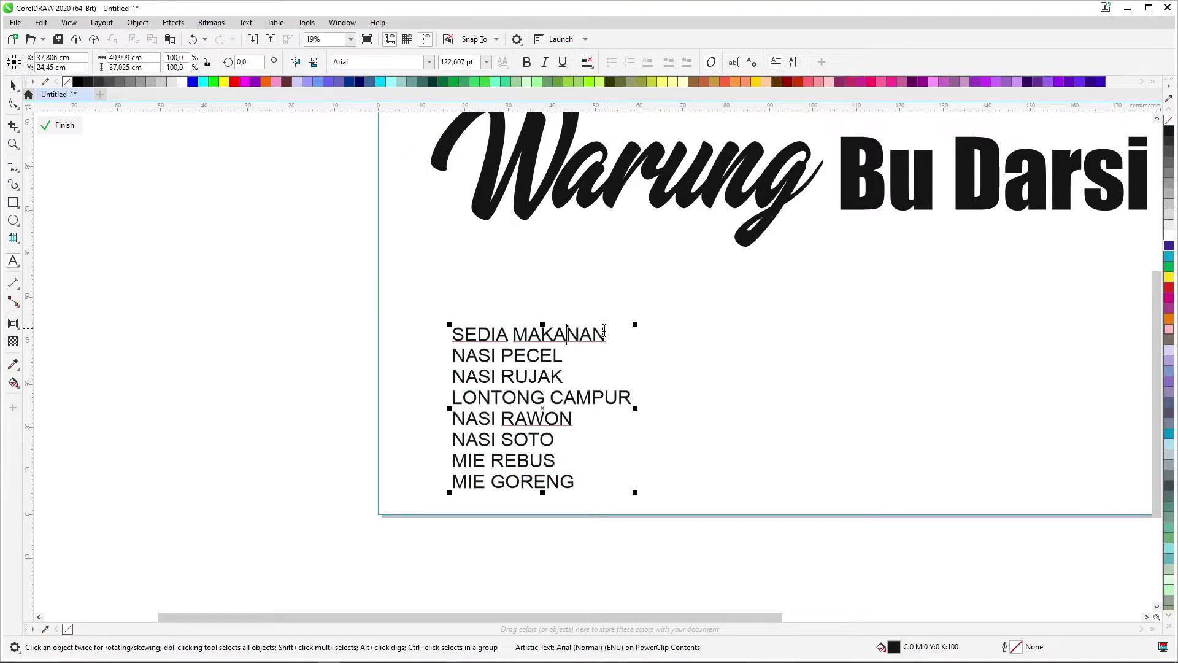
{"action": "key", "text": "ctrl+x"}
{"action": "left_click", "coordinate": [474, 294]}
{"action": "key", "text": "ctrl+v"}
{"action": "key", "text": "ctrl+a"}
{"action": "key", "text": "shift+F3"}
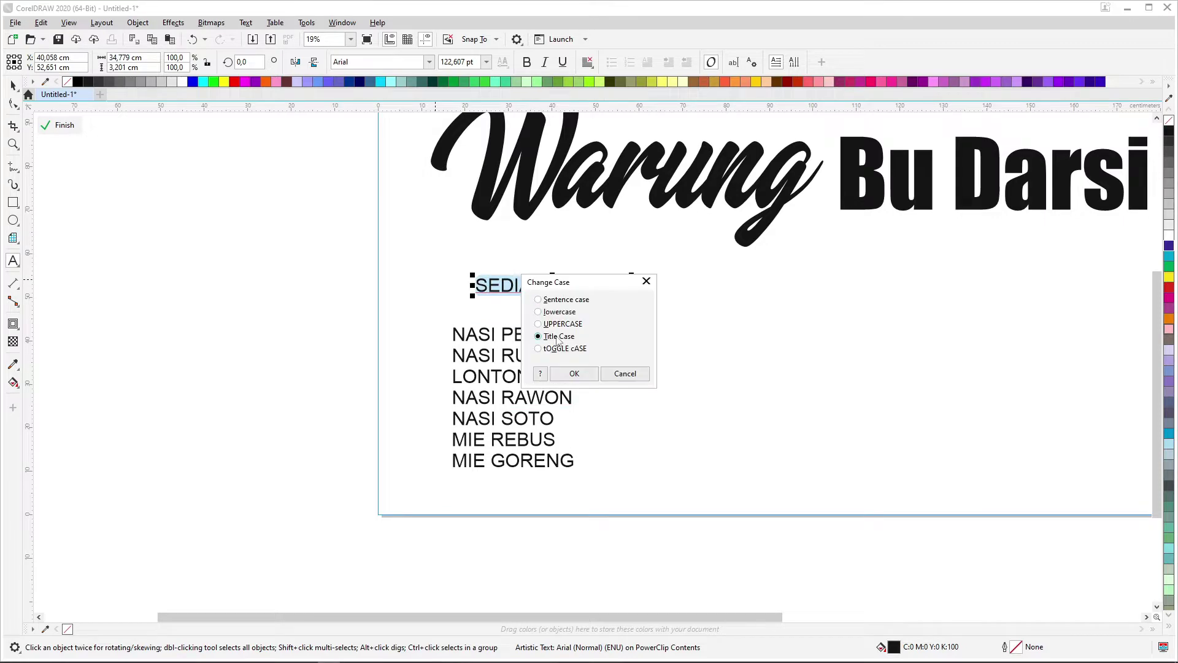
{"action": "left_click", "coordinate": [574, 371]}
- Set the food list in Montserrat Black italic and enlarge it to about 154 pt
{"action": "left_click", "coordinate": [429, 61]}
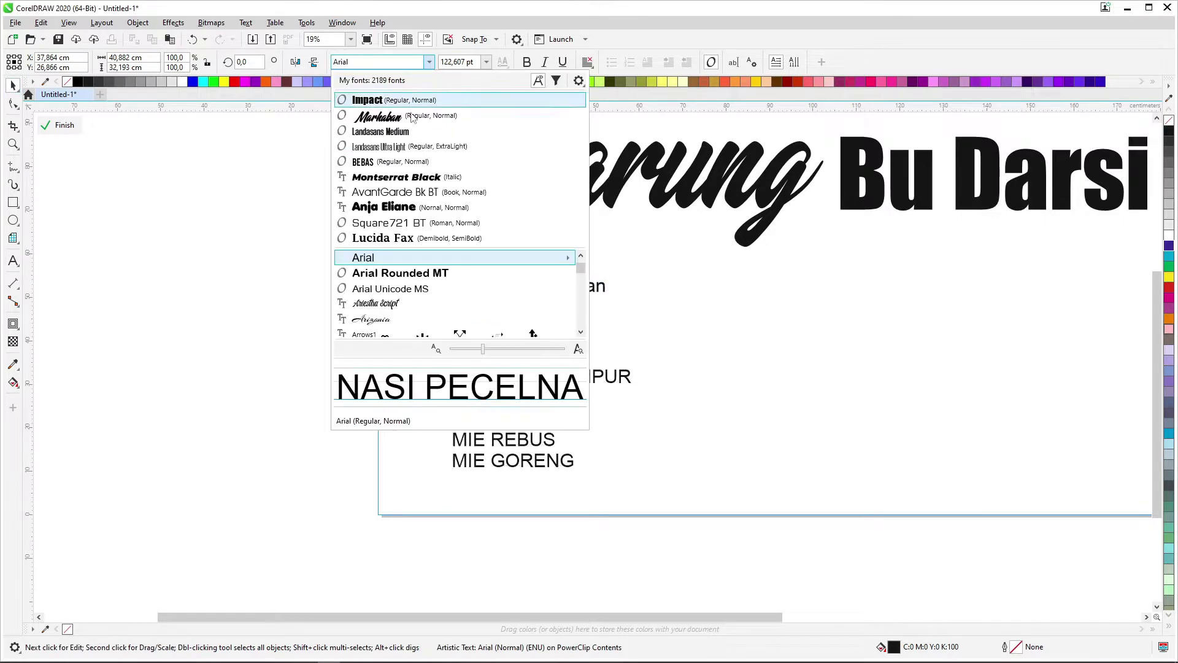
{"action": "left_click", "coordinate": [393, 186]}
{"action": "scroll", "coordinate": [393, 186], "scroll_direction": "down", "scroll_amount": 2}
{"action": "scroll", "coordinate": [500, 255], "scroll_direction": "up", "scroll_amount": 2}
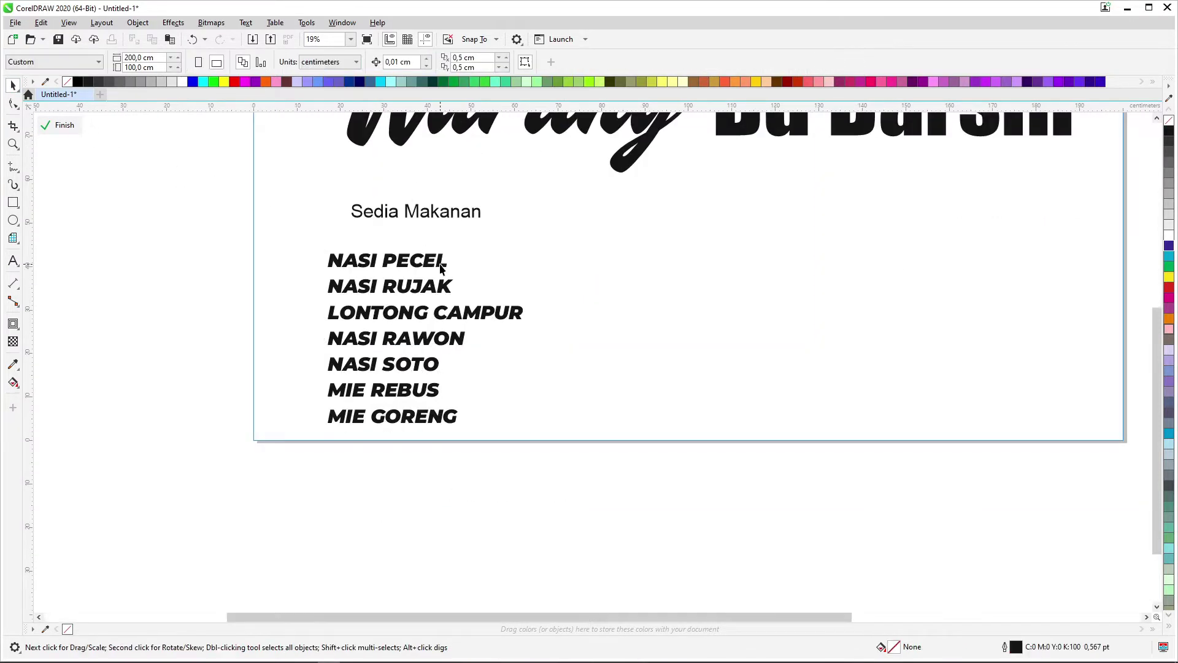
{"action": "scroll", "coordinate": [500, 255], "scroll_direction": "down", "scroll_amount": 2}
{"action": "left_click_drag", "start_coordinate": [499, 253], "coordinate": [571, 214]}
{"action": "scroll", "coordinate": [546, 251], "scroll_direction": "up", "scroll_amount": 2}
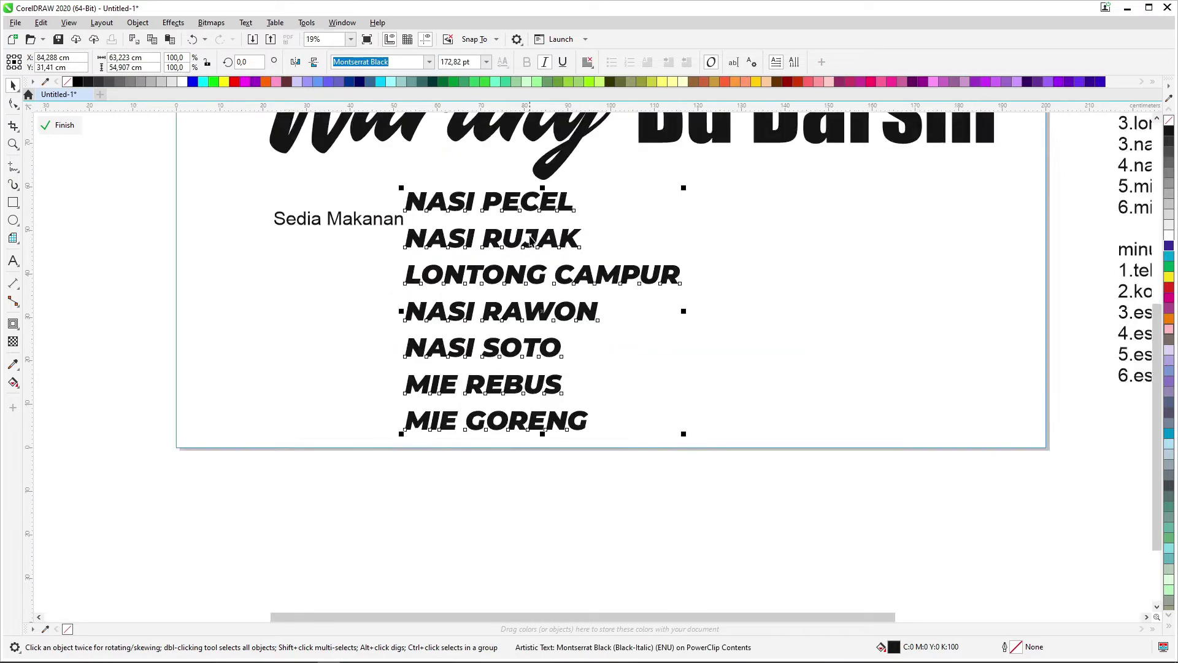
{"action": "left_click", "coordinate": [683, 203]}
- Set the "Sedia Makanan" heading in AvantGarde Bk BT and move it up and left below the title
{"action": "left_click", "coordinate": [363, 221]}
{"action": "left_click", "coordinate": [429, 61]}
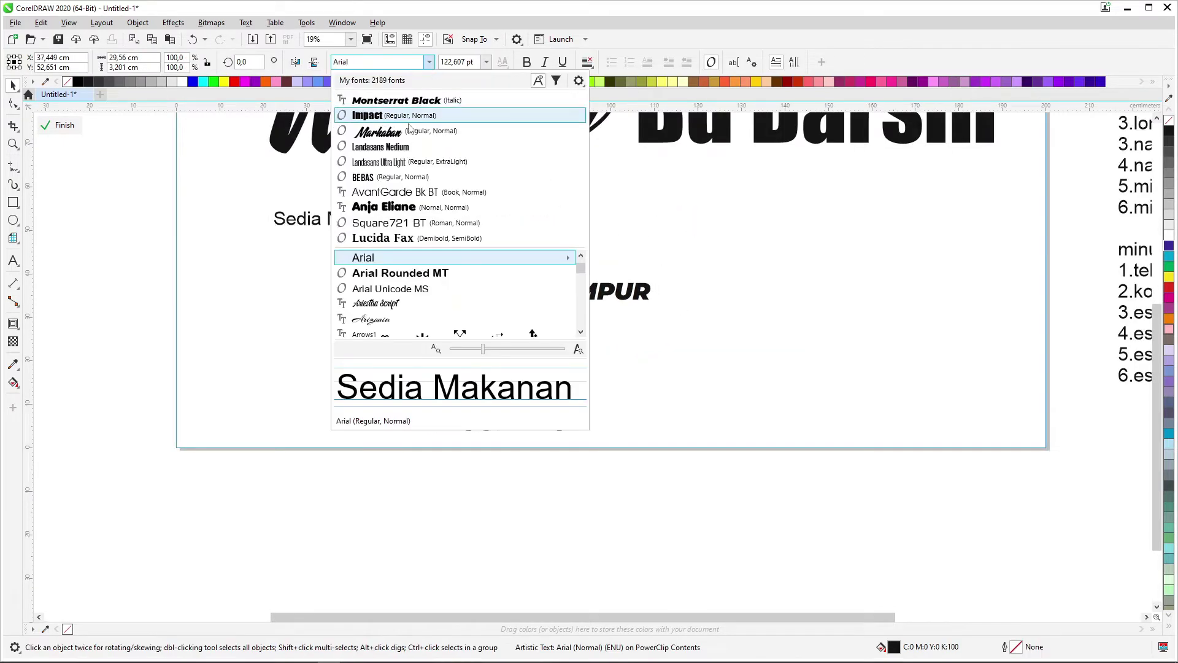
{"action": "left_click", "coordinate": [403, 138]}
{"action": "left_click", "coordinate": [431, 63]}
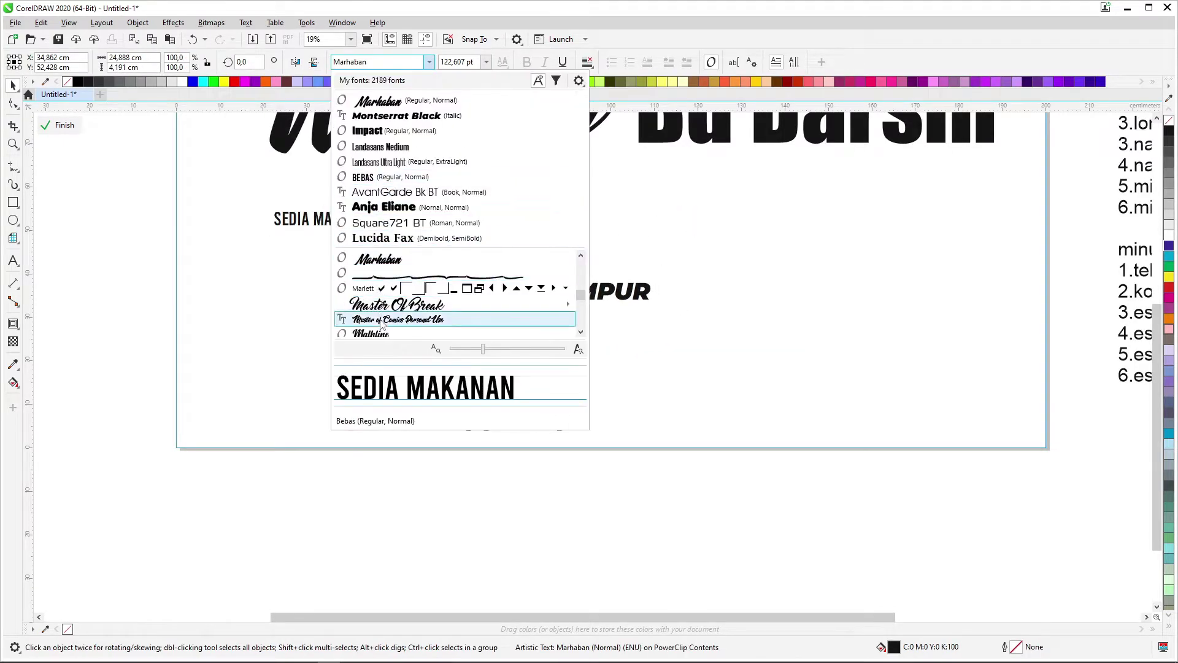
{"action": "left_click", "coordinate": [380, 192]}
{"action": "left_click_drag", "start_coordinate": [336, 219], "coordinate": [307, 203]}
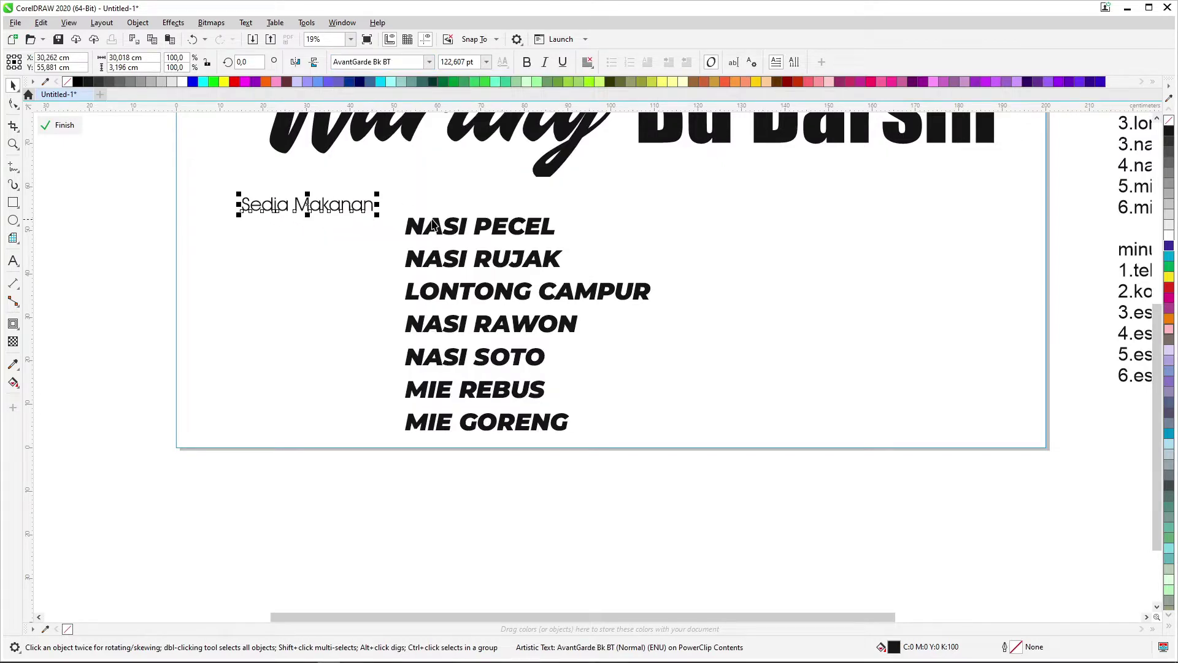
- Move the food list under the "Sedia Makanan" heading and tighten its line spacing to fit above the page's lower edge
{"action": "left_click_drag", "start_coordinate": [473, 226], "coordinate": [302, 239]}
{"action": "scroll", "coordinate": [595, 292], "scroll_direction": "down", "scroll_amount": 2}
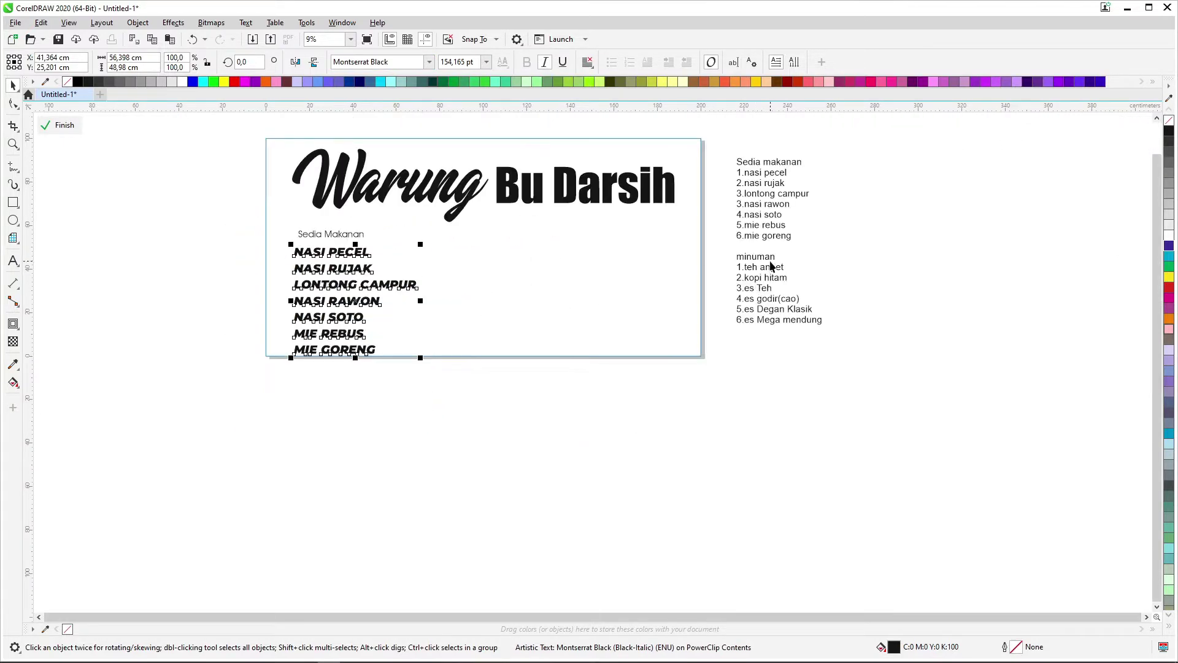
{"action": "scroll", "coordinate": [362, 265], "scroll_direction": "up", "scroll_amount": 2}
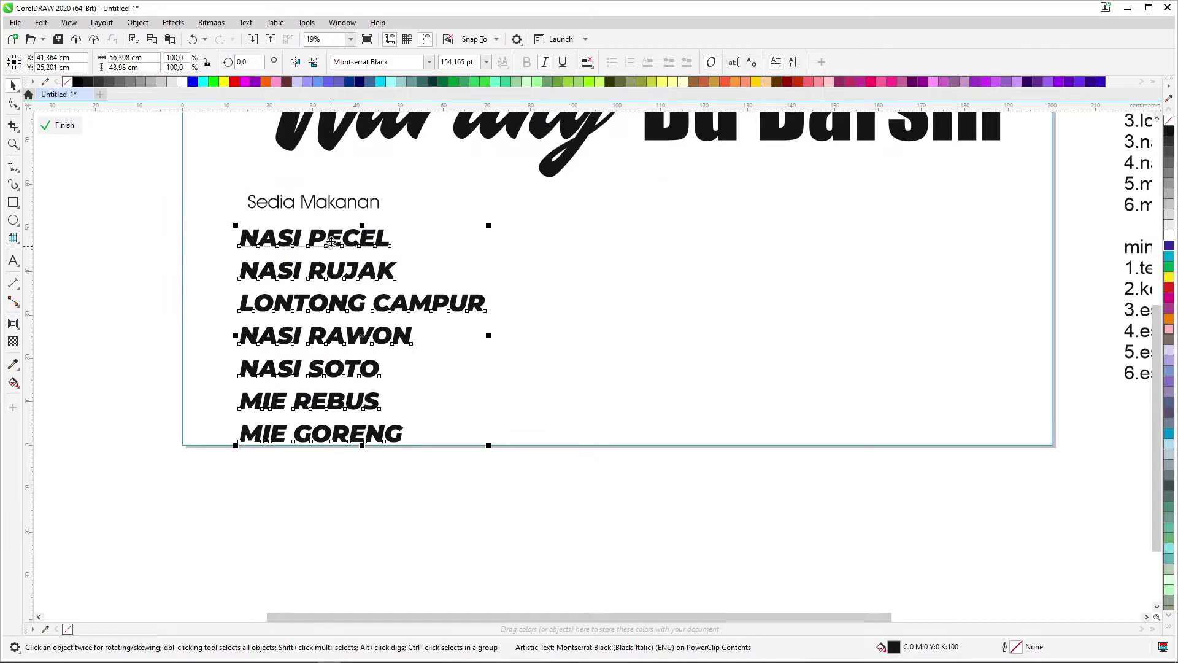
{"action": "left_click_drag", "start_coordinate": [331, 241], "coordinate": [503, 251]}
{"action": "key", "text": "F10"}
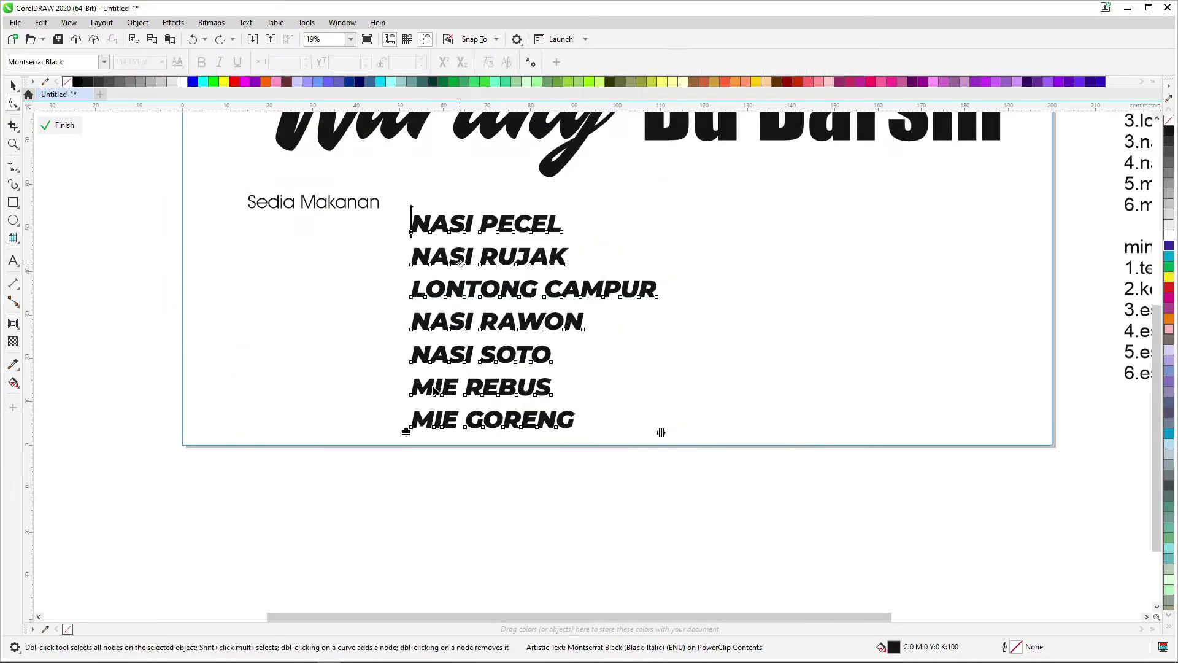
{"action": "left_click_drag", "start_coordinate": [407, 432], "coordinate": [406, 407]}
{"action": "key", "text": "space"}
{"action": "left_click_drag", "start_coordinate": [485, 280], "coordinate": [338, 280]}
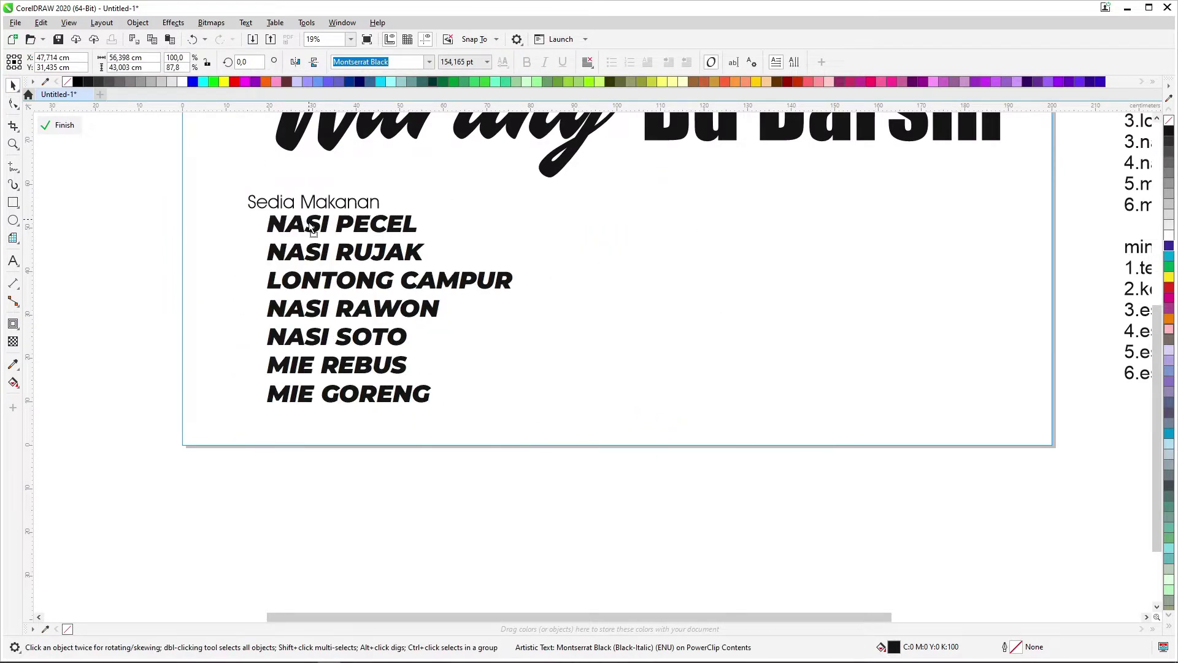
- Left-align the food list with its heading and shift the list slightly right as an indent
{"action": "left_click", "coordinate": [330, 203], "text": "shift"}
{"action": "key", "text": "l"}
{"action": "left_click", "coordinate": [378, 229]}
{"action": "left_click_drag", "start_coordinate": [377, 229], "coordinate": [394, 231]}
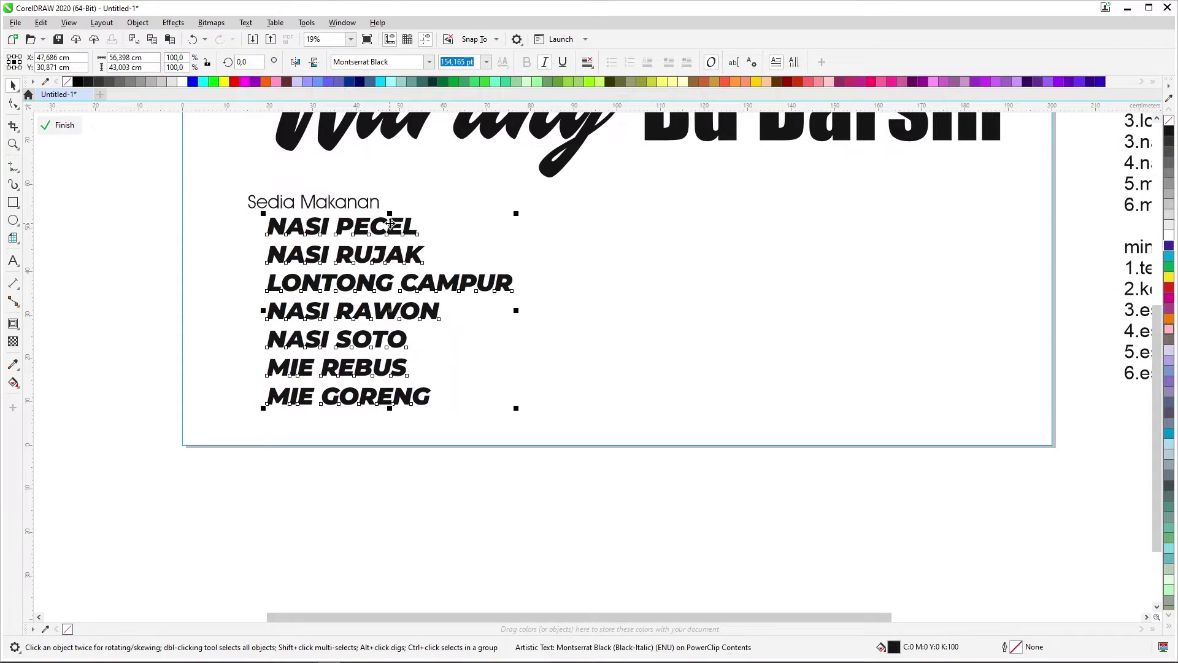
- Make the "Sedia Makanan" heading bold italic and enlarge it to about 142 pt
{"action": "left_click", "coordinate": [351, 218]}
{"action": "left_click", "coordinate": [351, 215]}
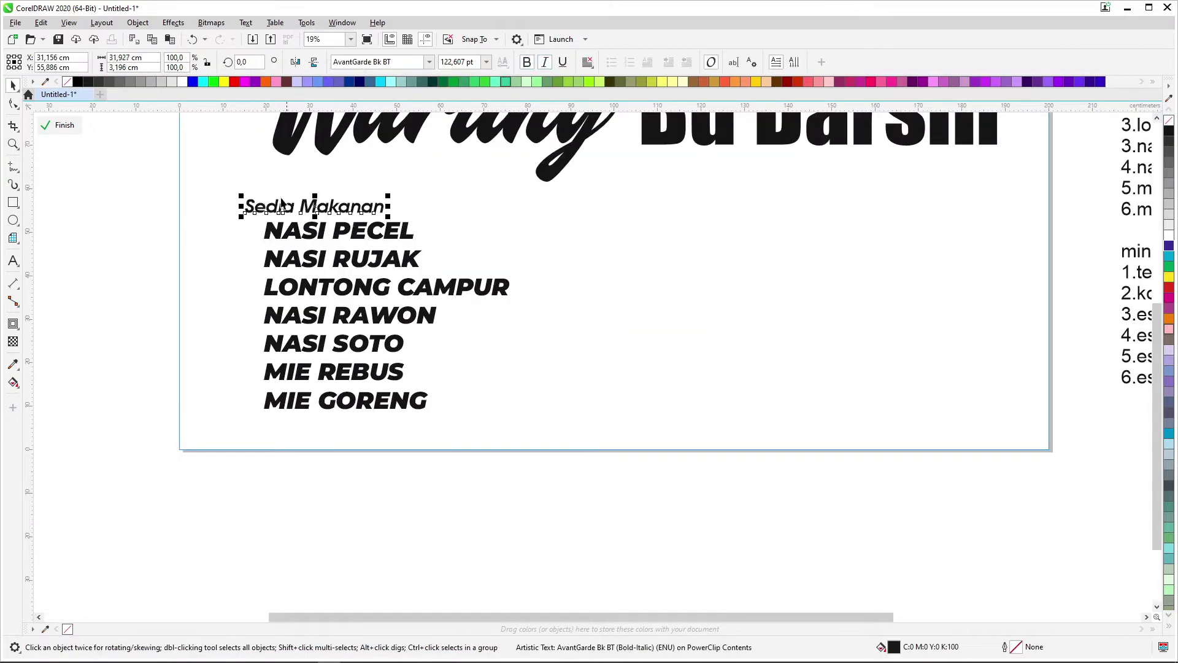
{"action": "left_click", "coordinate": [389, 231]}
- Duplicate the "Sedia Makanan" heading onto the right half of the page and change the copy's text to "Minuman"
{"action": "left_click_drag", "start_coordinate": [389, 232], "coordinate": [540, 233]}
{"action": "scroll", "coordinate": [374, 219], "scroll_direction": "down", "scroll_amount": 2}
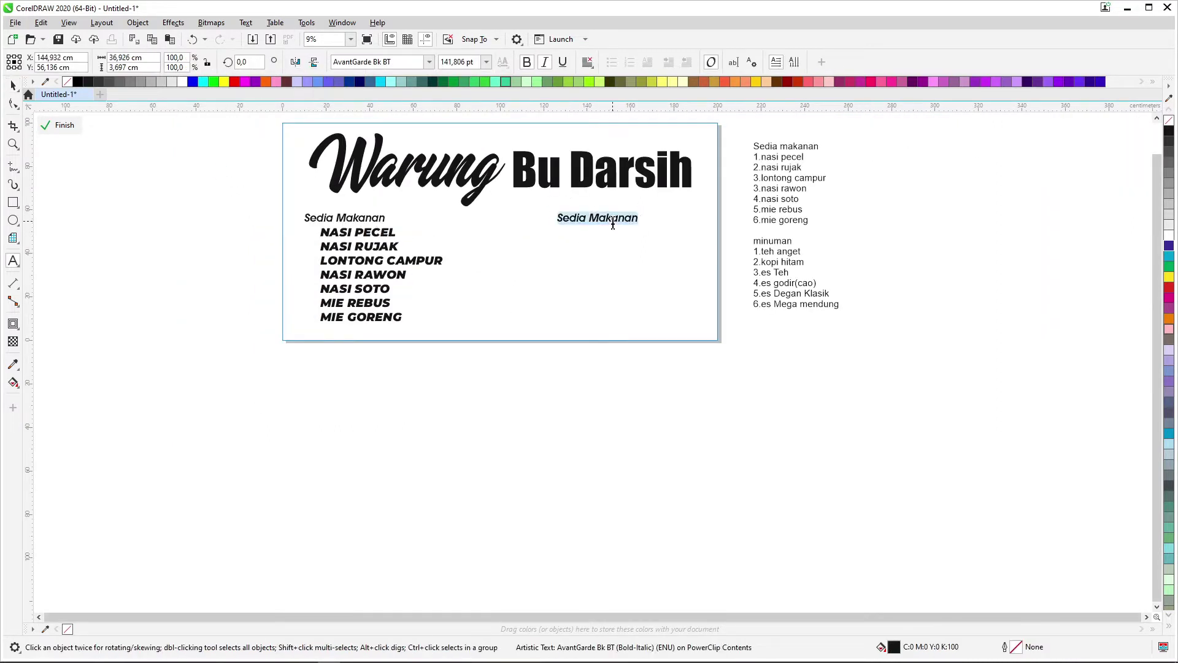
{"action": "scroll", "coordinate": [776, 305], "scroll_direction": "up", "scroll_amount": 2}
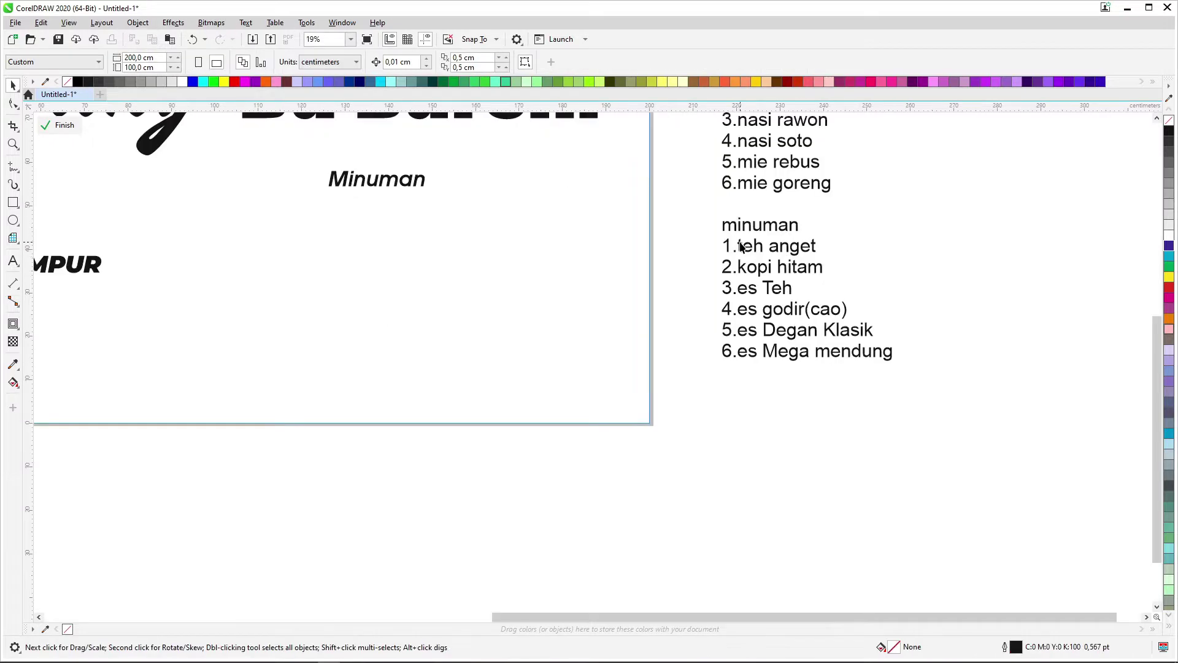
- Copy the six drink items from the menu text beside the page and paste them as new text below "Minuman"
{"action": "left_click_drag", "start_coordinate": [723, 245], "coordinate": [907, 350]}
{"action": "key", "text": "ctrl+c"}
{"action": "scroll", "coordinate": [186, 231], "scroll_direction": "down", "scroll_amount": 2}
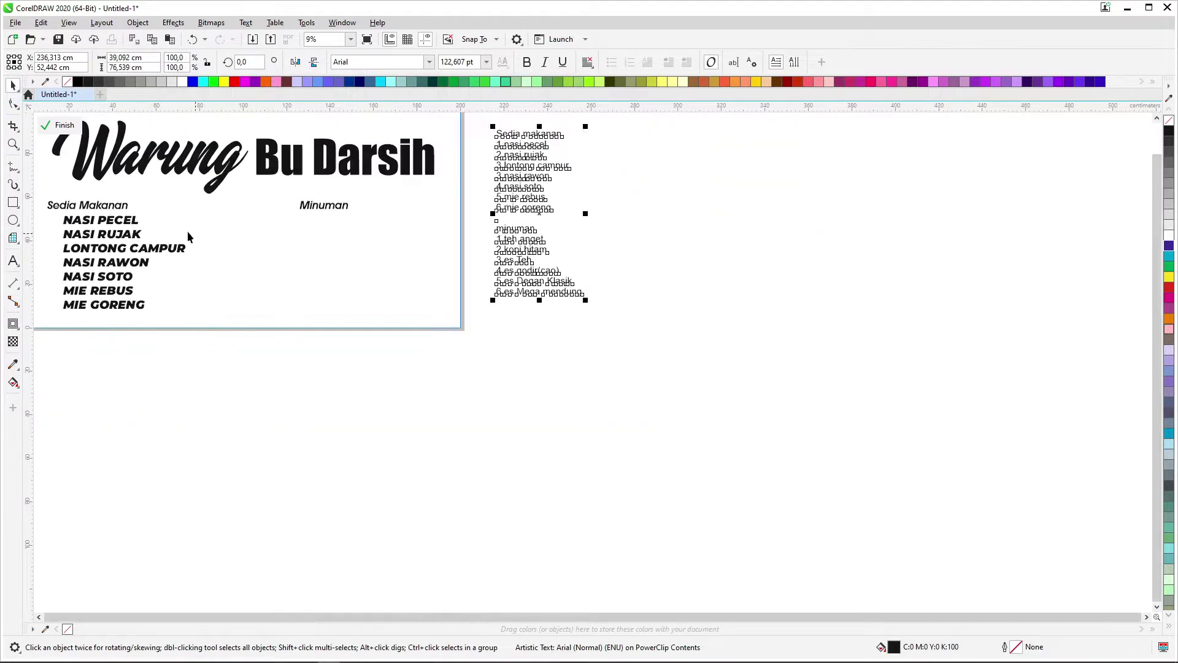
{"action": "left_click_drag", "start_coordinate": [102, 263], "coordinate": [348, 245]}
{"action": "key", "text": "ctrl+v"}
{"action": "scroll", "coordinate": [356, 221], "scroll_direction": "up", "scroll_amount": 2}
- Convert the pasted drink list to uppercase and remove the numbering in front of its six items
{"action": "key", "text": "ctrl+a"}
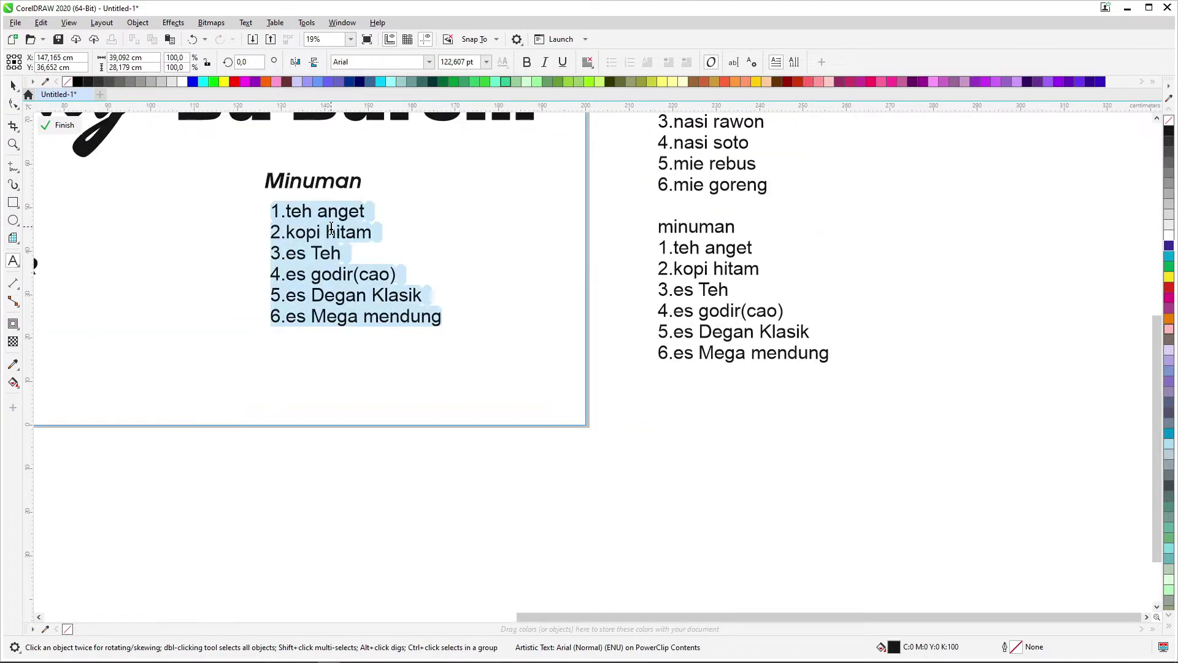
{"action": "key", "text": "shift+F3"}
{"action": "left_click", "coordinate": [574, 373]}
{"action": "left_click", "coordinate": [274, 209]}
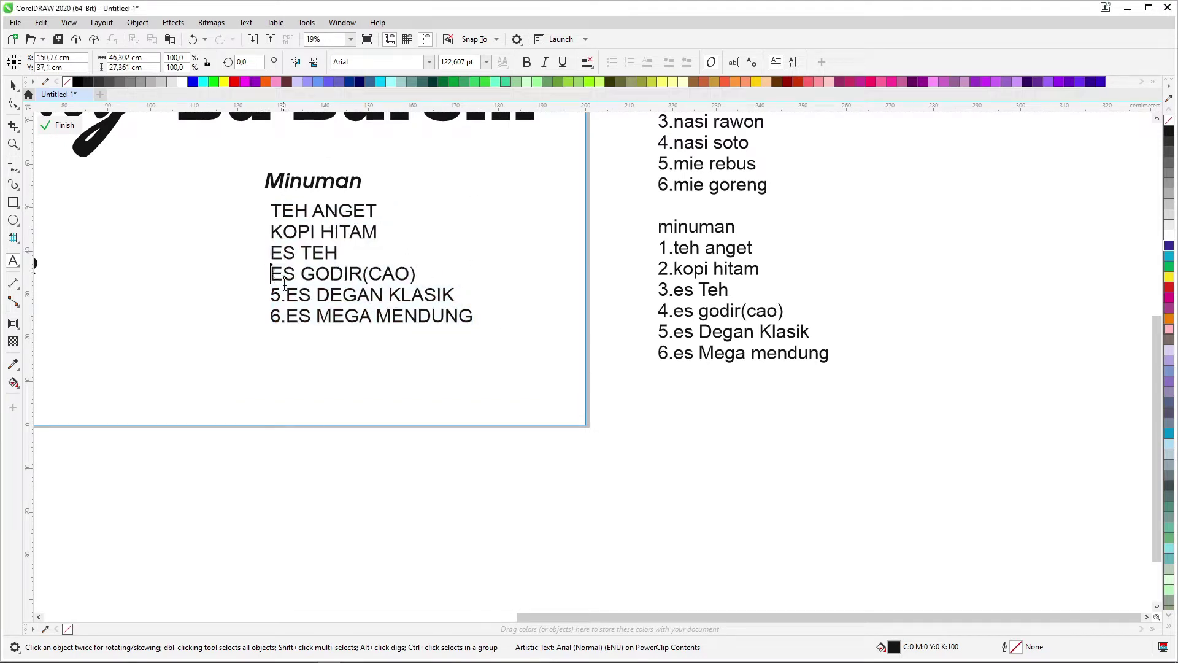
- Format the drink list in Montserrat Black Italic at 155 pt to match the food list
{"action": "key", "text": "ctrl+a"}
{"action": "left_click", "coordinate": [429, 61]}
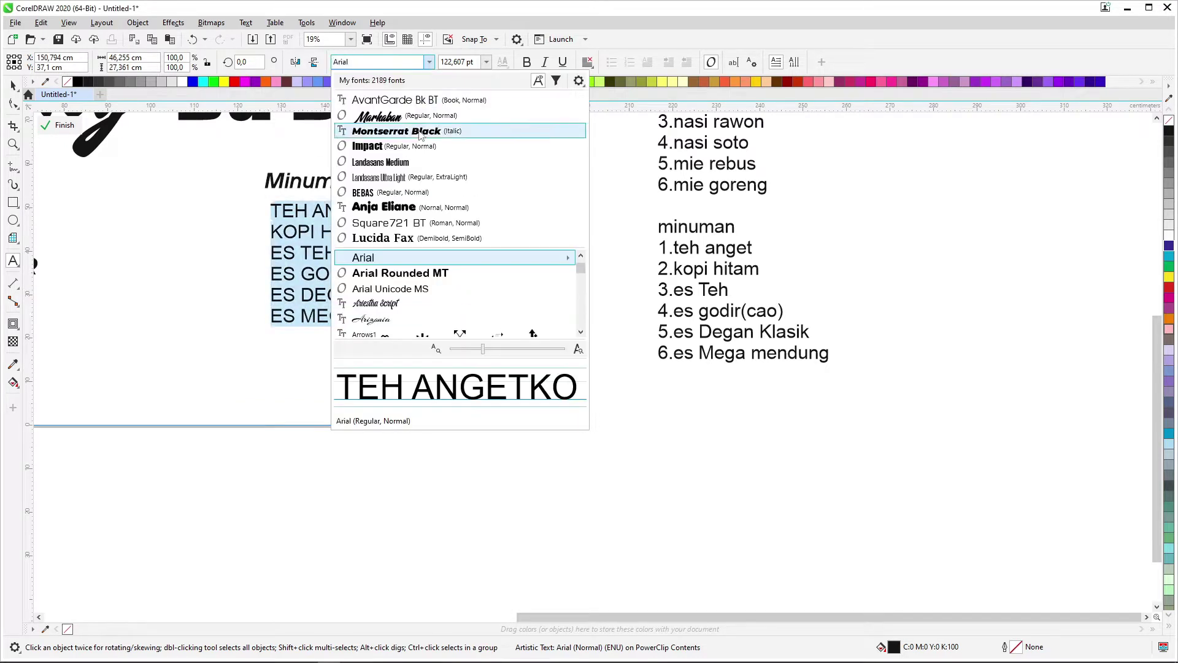
{"action": "left_click", "coordinate": [421, 121]}
{"action": "scroll", "coordinate": [448, 157], "scroll_direction": "down", "scroll_amount": 2}
{"action": "left_click", "coordinate": [177, 184]}
{"action": "key", "text": "ctrl+a"}
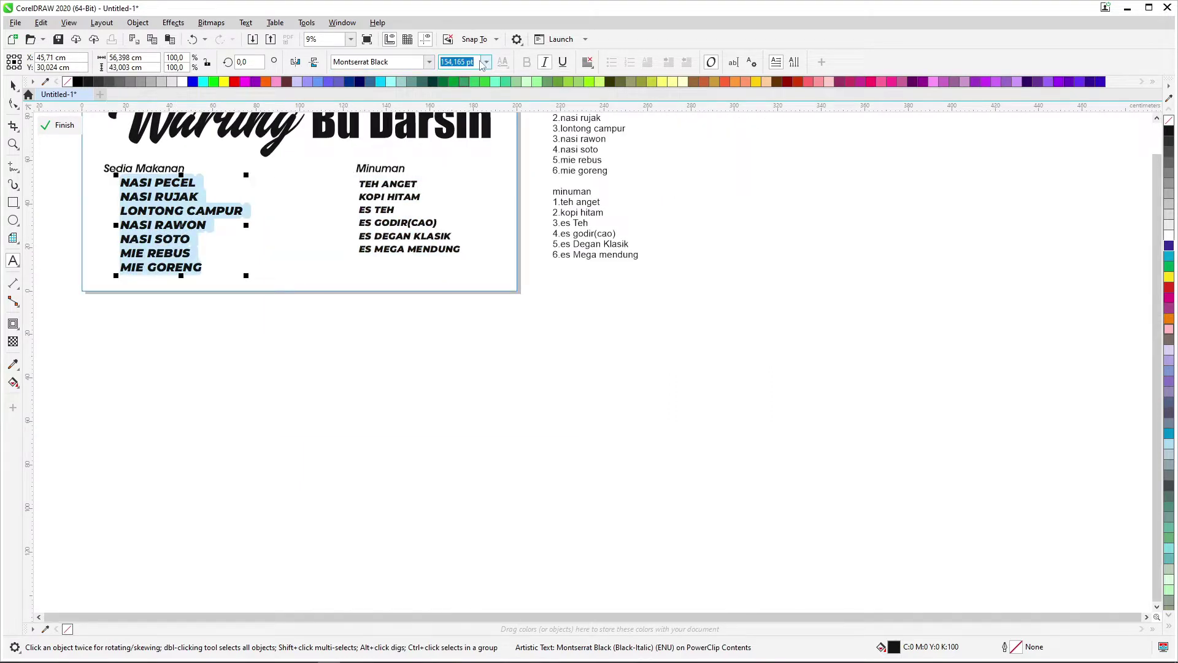
{"action": "left_click", "coordinate": [396, 187]}
{"action": "key", "text": "ctrl+a"}
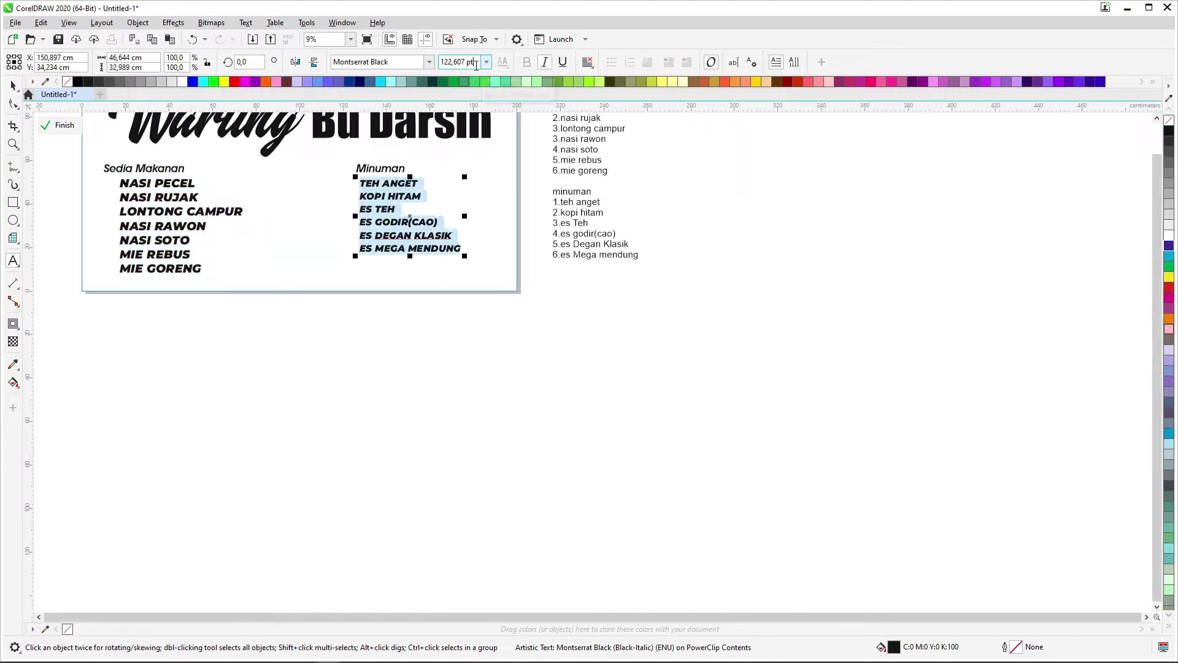
{"action": "type", "text": "155"}
{"action": "key", "text": "Return"}
- Widen the drink list's line spacing and shift the list slightly right as an indent under "Minuman"
{"action": "left_click", "coordinate": [13, 85]}
{"action": "scroll", "coordinate": [690, 425], "scroll_direction": "up", "scroll_amount": 2}
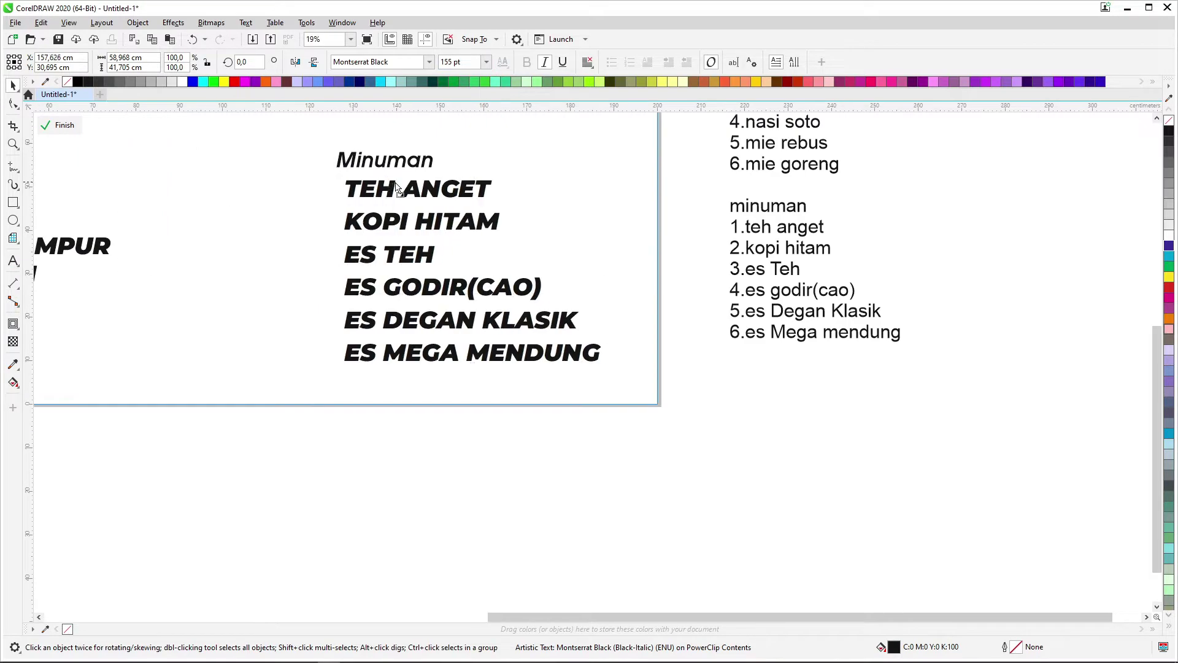
{"action": "scroll", "coordinate": [690, 425], "scroll_direction": "down", "scroll_amount": 2}
{"action": "left_click", "coordinate": [591, 298]}
{"action": "mouse_move", "coordinate": [591, 298]}
{"action": "left_mouse_down"}
{"action": "mouse_move", "coordinate": [577, 267]}
{"action": "mouse_move", "coordinate": [592, 302]}
{"action": "left_mouse_up"}
{"action": "scroll", "coordinate": [592, 301], "scroll_direction": "up", "scroll_amount": 1}
- Move both parts of the shop title slightly down, closer to the menu lists
{"action": "left_click", "coordinate": [111, 271]}
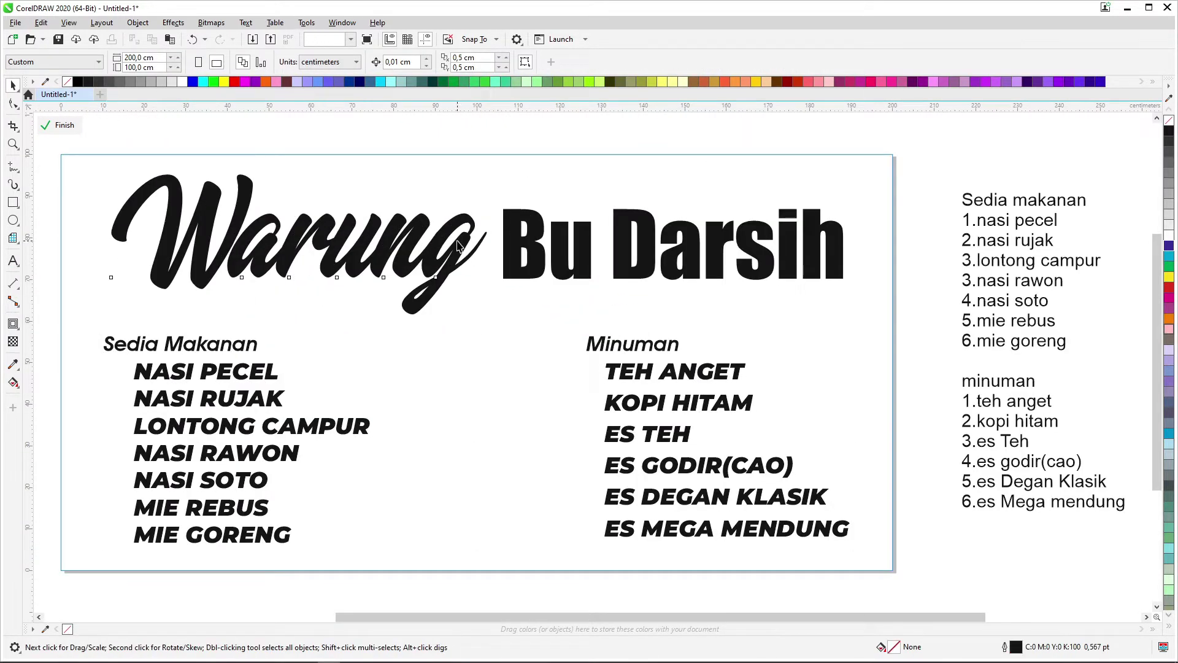
{"action": "left_click", "coordinate": [510, 233], "text": "shift"}
{"action": "left_click_drag", "start_coordinate": [511, 234], "coordinate": [512, 250]}
{"action": "scroll", "coordinate": [499, 179], "scroll_direction": "down", "scroll_amount": 1}
- Delete the reference menu text beside the page and insert a space to read "ES GODIR (CAO)" in the drink list
{"action": "left_click", "coordinate": [819, 273]}
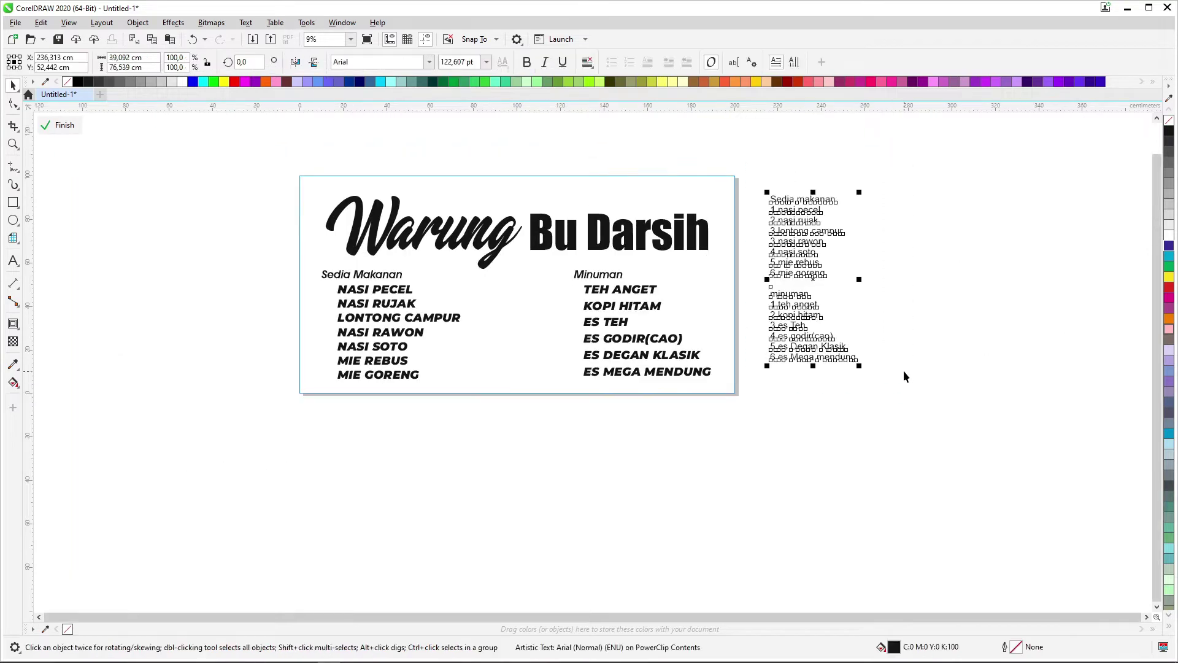
{"action": "key", "text": "Delete"}
{"action": "scroll", "coordinate": [640, 340], "scroll_direction": "up", "scroll_amount": 1}
{"action": "double_click", "coordinate": [652, 338]}
{"action": "scroll", "coordinate": [792, 275], "scroll_direction": "down", "scroll_amount": 1}
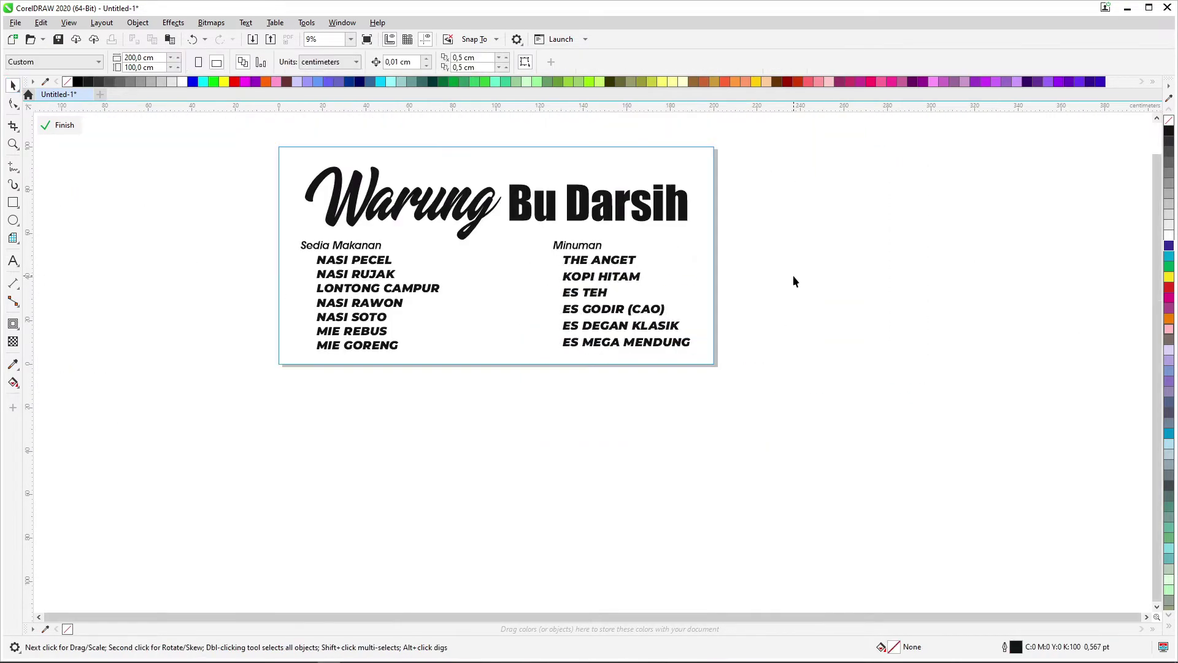
- Finish editing the PowerClip contents and save the drawing as "2404 200X100 WARUNG BU DARSIH"
{"action": "key", "text": "shift+F4"}
{"action": "key", "text": "ctrl+s"}
{"action": "type", "text": "2404 200X10"}
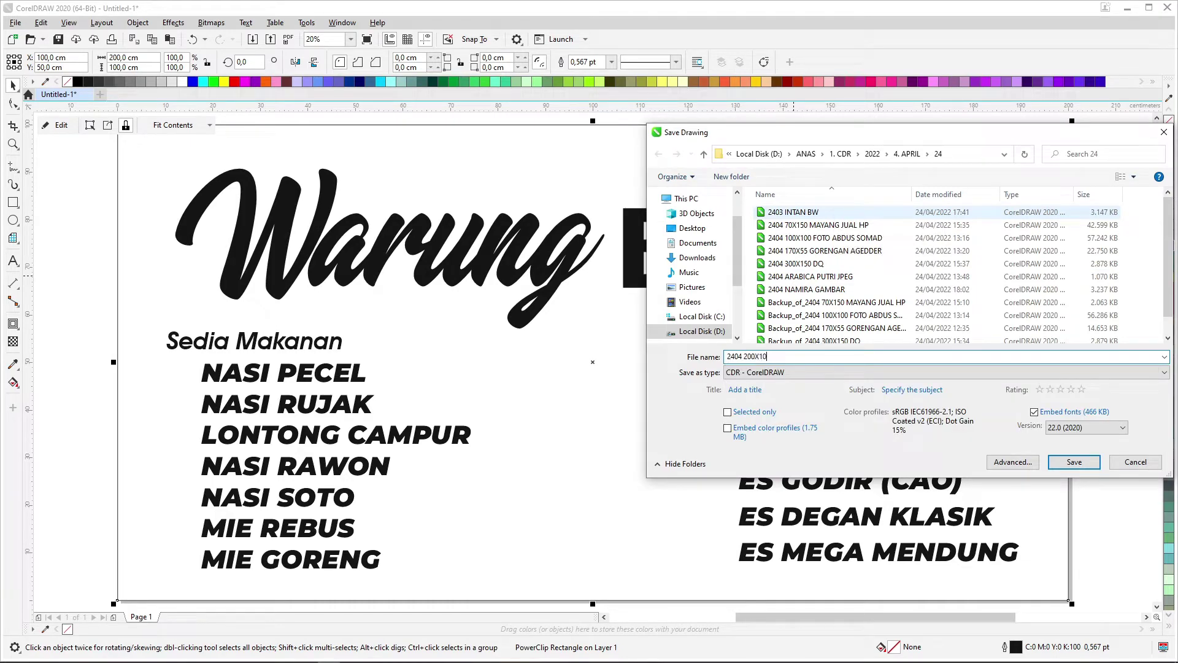
{"action": "type", "text": "0 WARUNG BU DARSIH"}
{"action": "key", "text": "Return"}
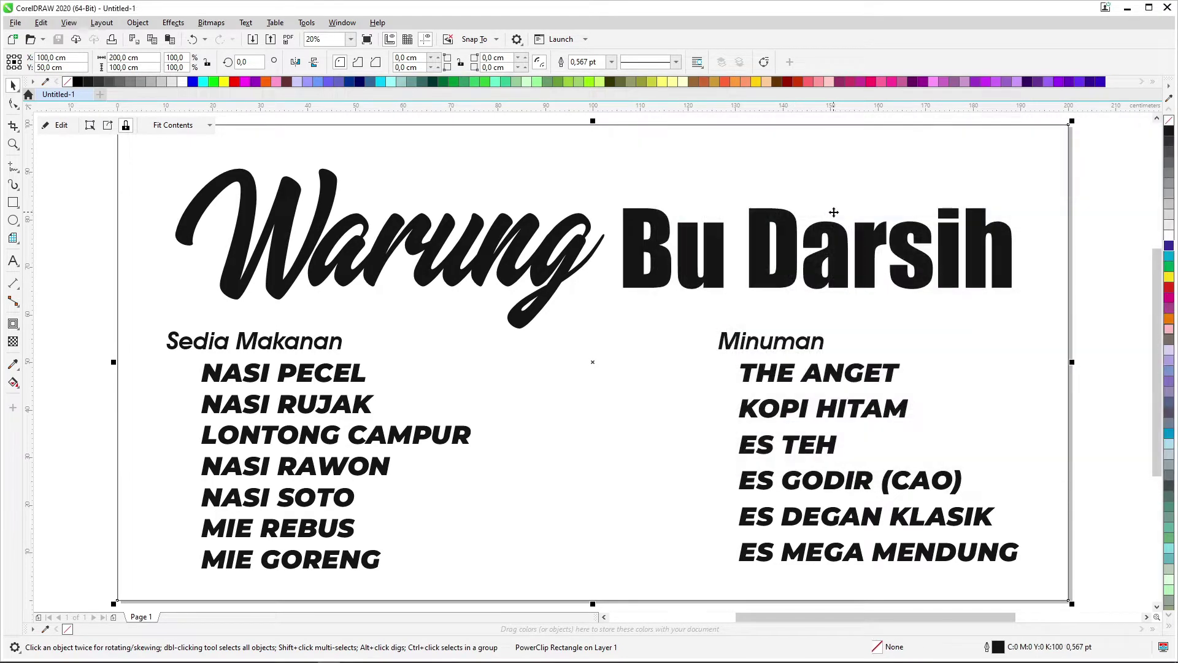
- Reopen the PowerClip contents and change the second part of the shop title to uppercase
{"action": "double_click", "coordinate": [760, 230]}
{"action": "key", "text": "shift+F3"}
{"action": "left_click", "coordinate": [551, 319]}
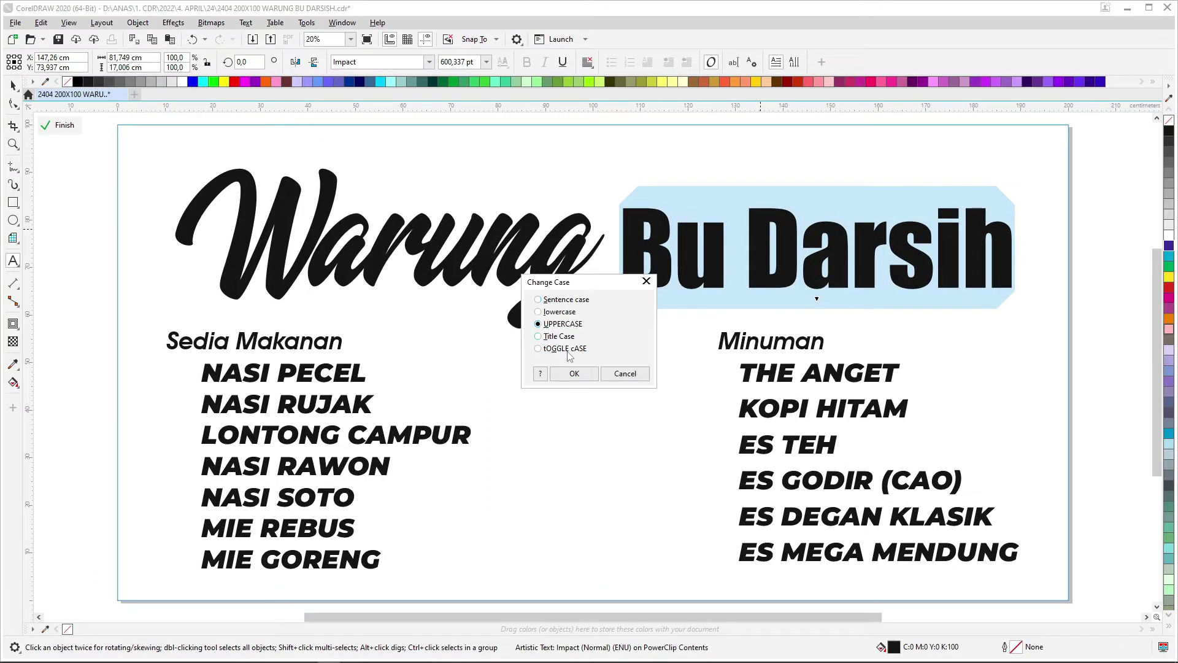
{"action": "left_click", "coordinate": [562, 372]}
{"action": "key", "text": "ctrl+space"}
- Rescale the title parts so "Warung" is smaller and the uppercase name beside it is larger, at about 699 pt
{"action": "left_click_drag", "start_coordinate": [611, 333], "coordinate": [458, 276]}
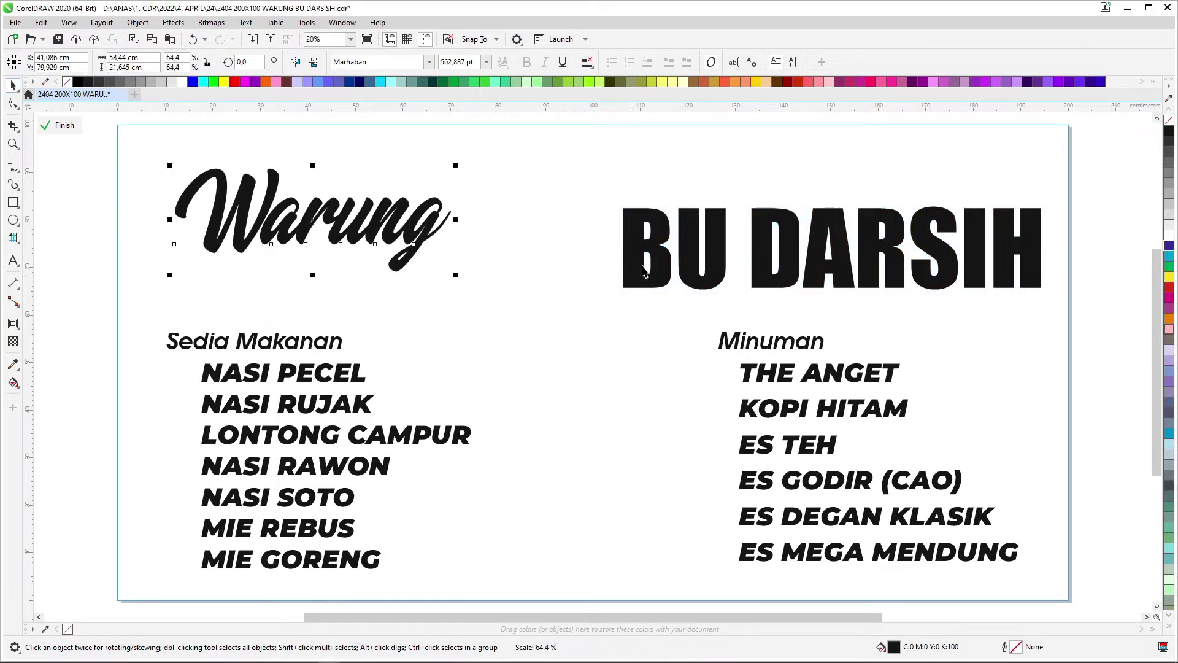
{"action": "left_click_drag", "start_coordinate": [620, 204], "coordinate": [458, 143]}
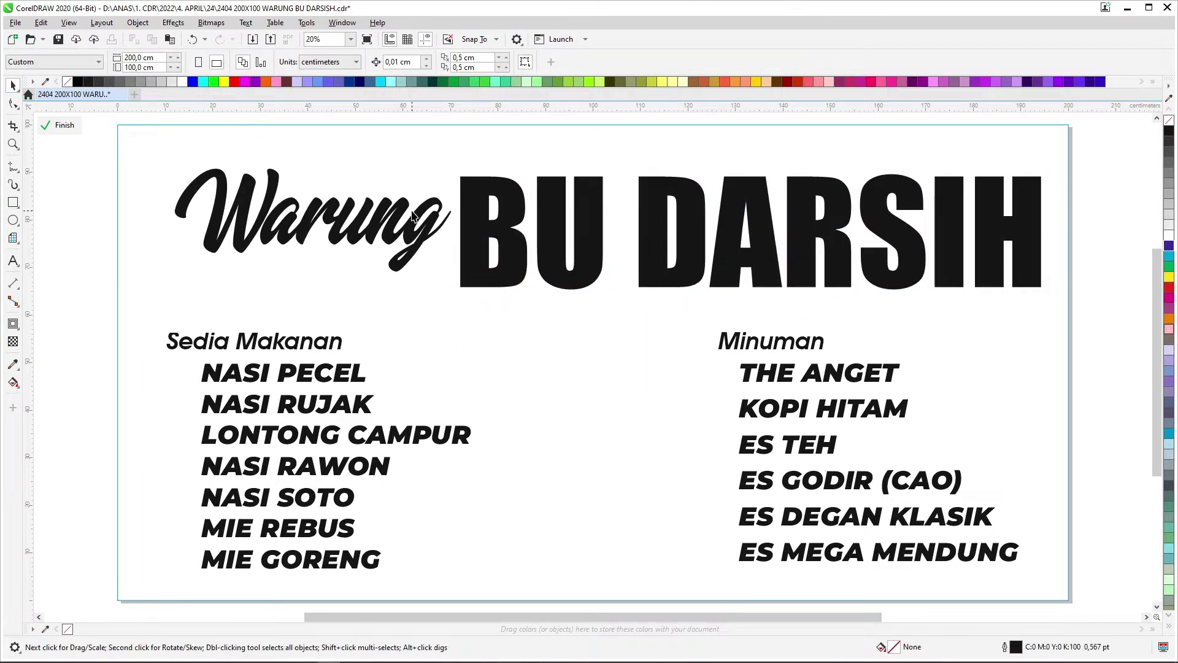
{"action": "scroll", "coordinate": [505, 212], "scroll_direction": "down", "scroll_amount": 2}
{"action": "mouse_move", "coordinate": [649, 195]}
{"action": "left_mouse_down"}
{"action": "mouse_move", "coordinate": [615, 201]}
{"action": "mouse_move", "coordinate": [573, 248]}
{"action": "mouse_move", "coordinate": [613, 199]}
{"action": "mouse_move", "coordinate": [644, 189]}
{"action": "left_mouse_up"}
{"action": "scroll", "coordinate": [513, 204], "scroll_direction": "up", "scroll_amount": 2}
{"action": "left_click_drag", "start_coordinate": [453, 183], "coordinate": [500, 197]}
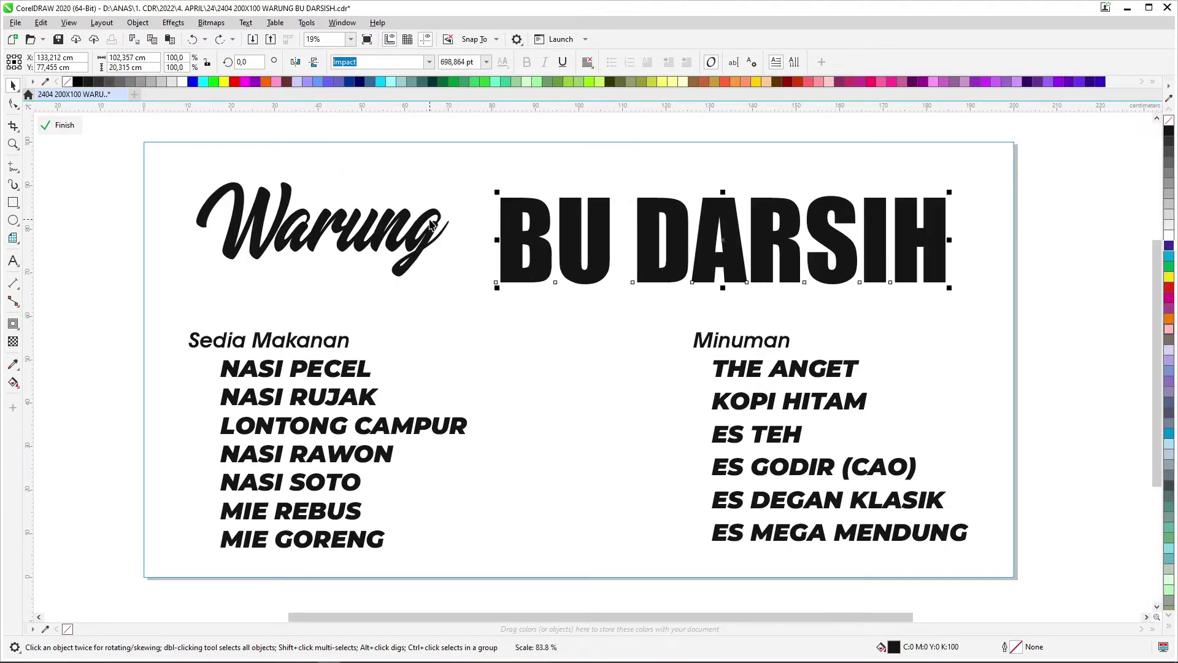
{"action": "left_click", "coordinate": [423, 245]}
{"action": "left_click_drag", "start_coordinate": [448, 277], "coordinate": [535, 168]}
- Group the two title parts, centre the group on the page and enlarge it to about 178 cm wide
{"action": "left_click", "coordinate": [723, 243], "text": "shift"}
{"action": "key", "text": "ctrl+g"}
{"action": "key", "text": "p"}
{"action": "left_click_drag", "start_coordinate": [959, 173], "coordinate": [973, 171]}
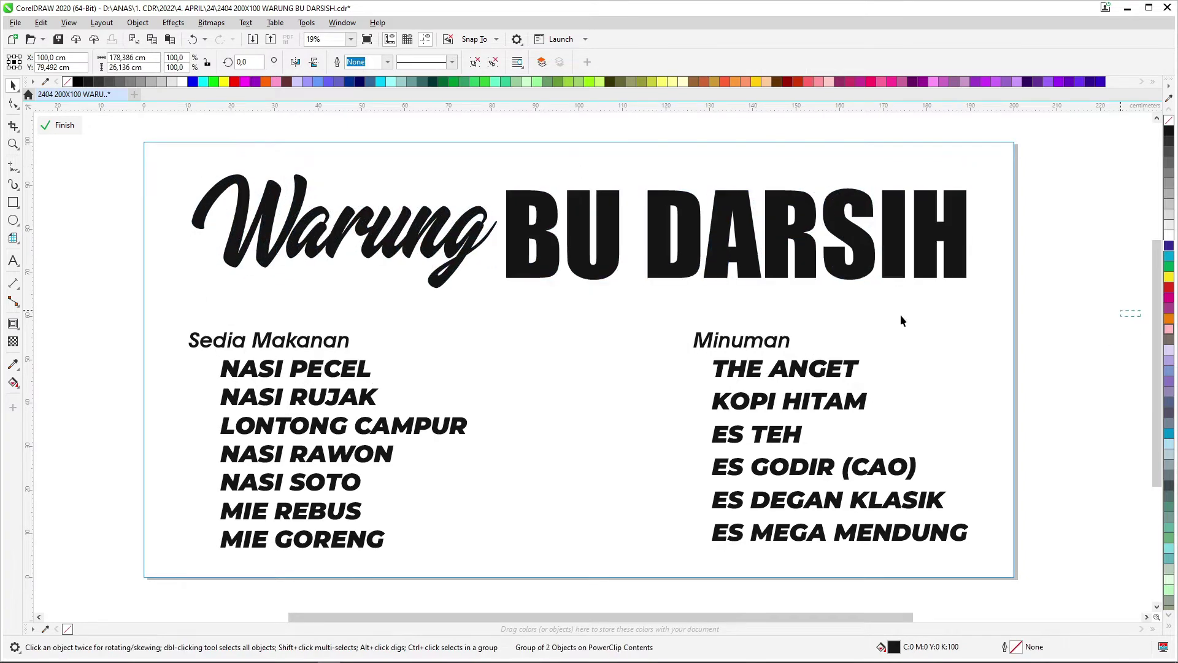
- Move both menu headings and their lists together slightly up toward the title
{"action": "left_click_drag", "start_coordinate": [988, 310], "coordinate": [175, 561]}
{"action": "left_click_drag", "start_coordinate": [294, 341], "coordinate": [294, 321]}
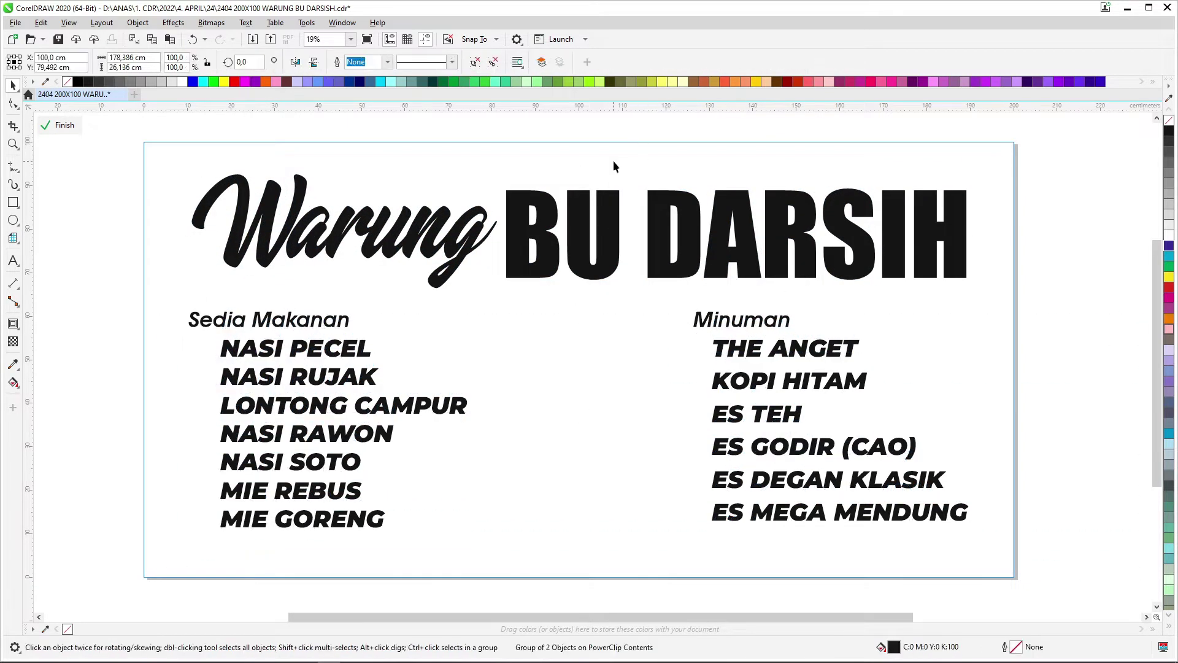
- Add a page-sized background rectangle in magenta and give it a fountain fill ending in C100 M0 Y100 K0 green
{"action": "double_click", "coordinate": [13, 202]}
{"action": "left_click", "coordinate": [1170, 298]}
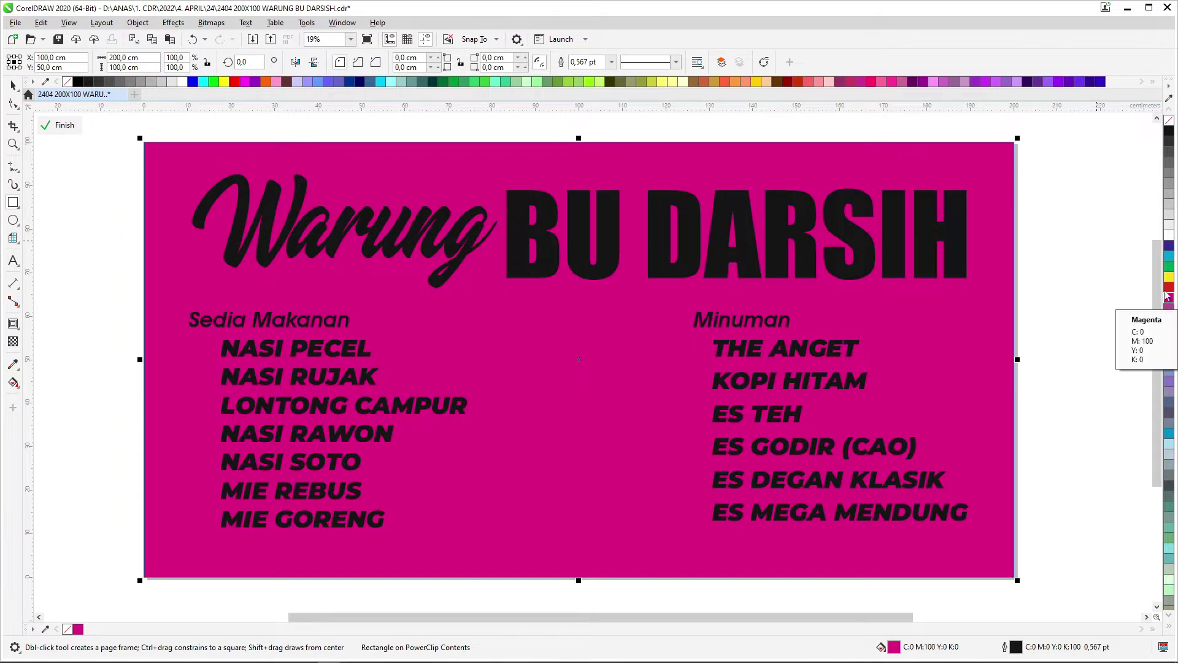
{"action": "key", "text": "F11"}
{"action": "left_click", "coordinate": [473, 403]}
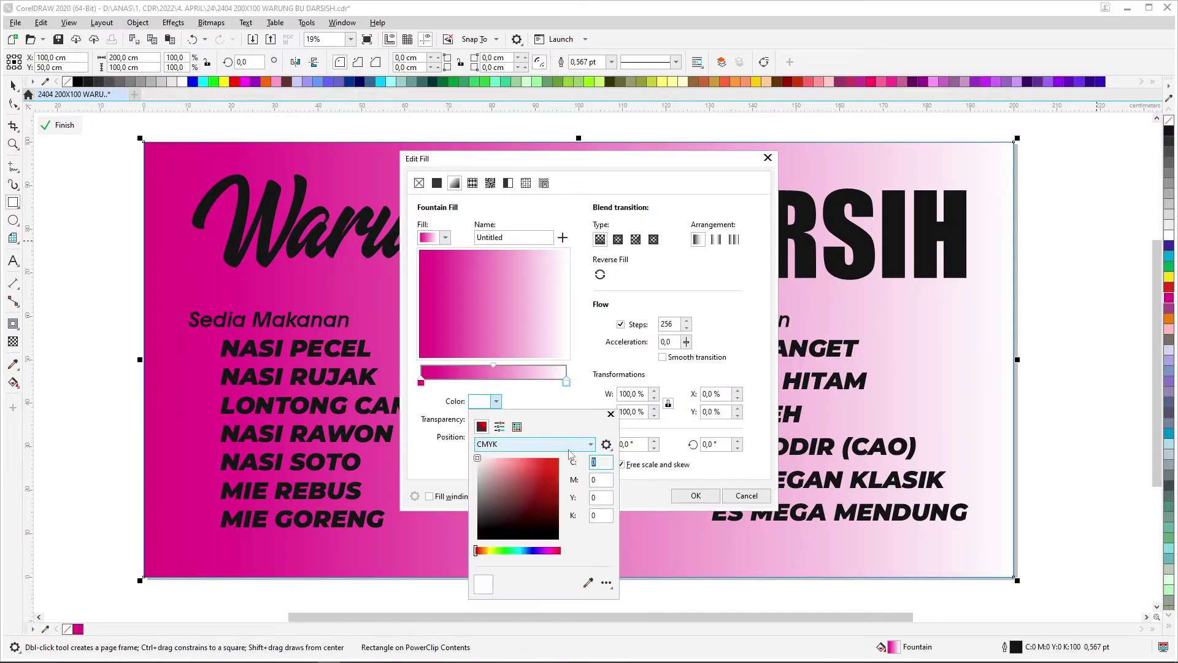
{"action": "type", "text": "100"}
{"action": "key", "text": "Tab"}
{"action": "type", "text": "1"}
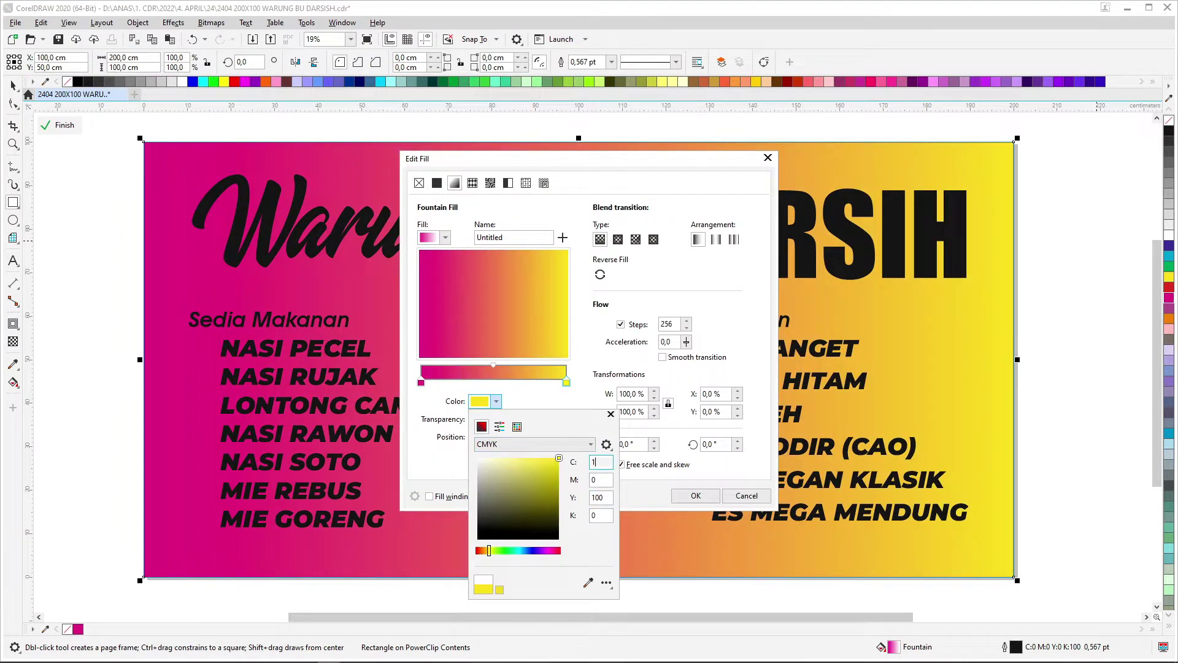
{"action": "type", "text": "00"}
{"action": "key", "text": "Tab"}
- Set the background gradient's start colour to C100 M100 Y0 K0, rotate the gradient -90°, and mirror the rectangle vertically
{"action": "left_click", "coordinate": [420, 384]}
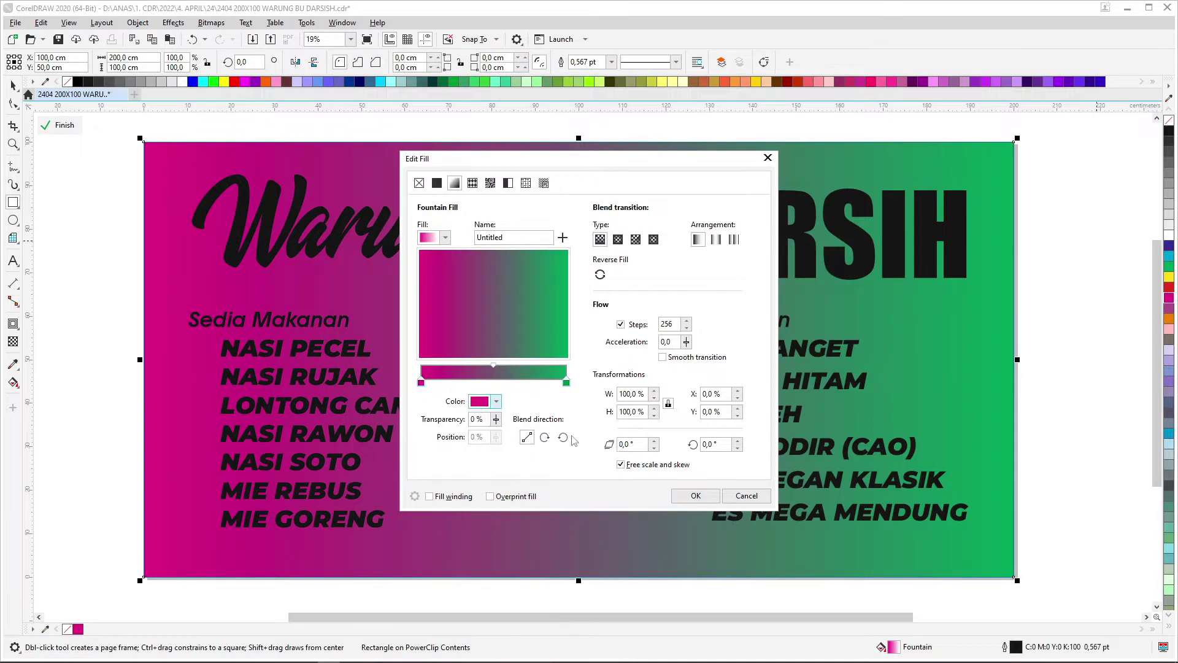
{"action": "left_click", "coordinate": [496, 401]}
{"action": "type", "text": "100"}
{"action": "key", "text": "Tab"}
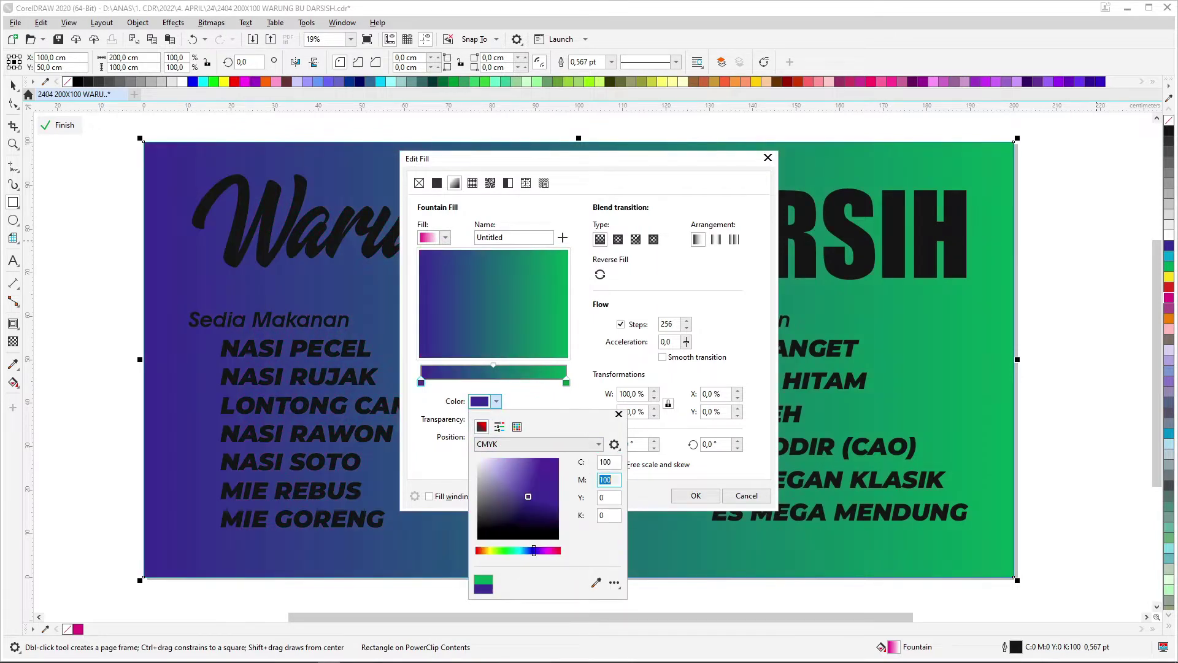
{"action": "double_click", "coordinate": [714, 443]}
{"action": "type", "text": "-90"}
{"action": "key", "text": "Return"}
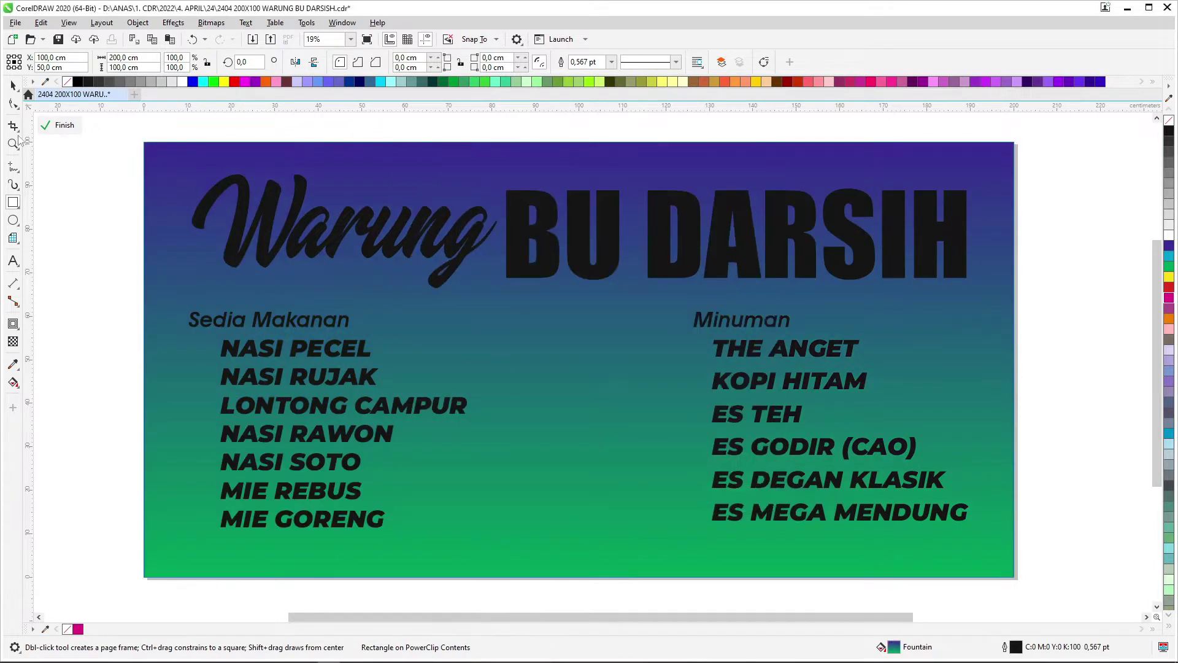
{"action": "key", "text": "space"}
{"action": "left_click", "coordinate": [314, 61]}
- Fill the grouped shop title with yellow
{"action": "left_click", "coordinate": [953, 212]}
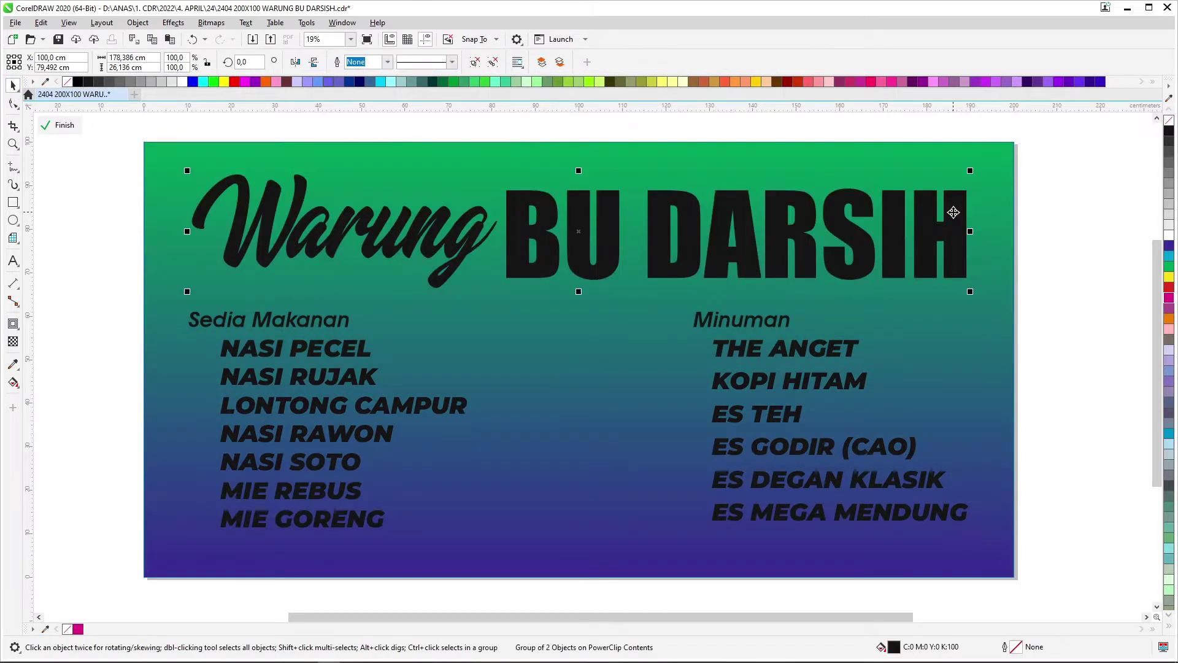
{"action": "left_click", "coordinate": [1170, 278]}
- Add a white outside contour of about 1.97 cm with mitered corners around the uppercase part of the title
{"action": "left_click", "coordinate": [947, 197], "text": "ctrl"}
{"action": "scroll", "coordinate": [945, 197], "scroll_direction": "up", "scroll_amount": 2}
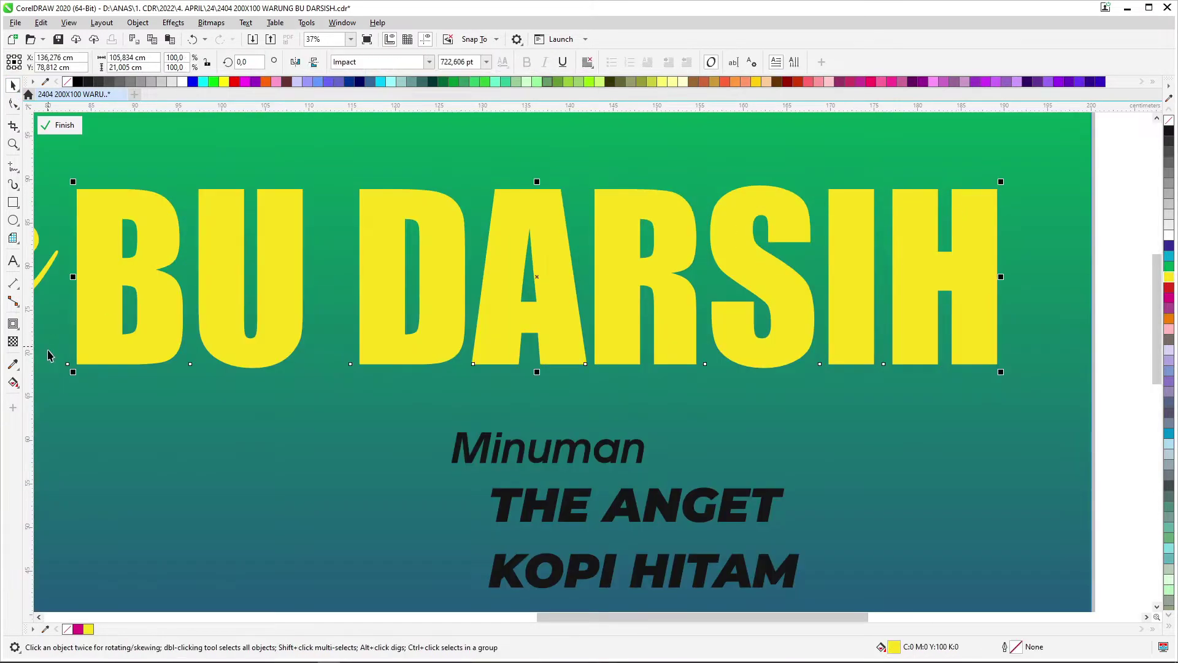
{"action": "left_click", "coordinate": [12, 323]}
{"action": "left_click", "coordinate": [52, 334]}
{"action": "left_click_drag", "start_coordinate": [370, 184], "coordinate": [368, 173]}
{"action": "left_click", "coordinate": [464, 61]}
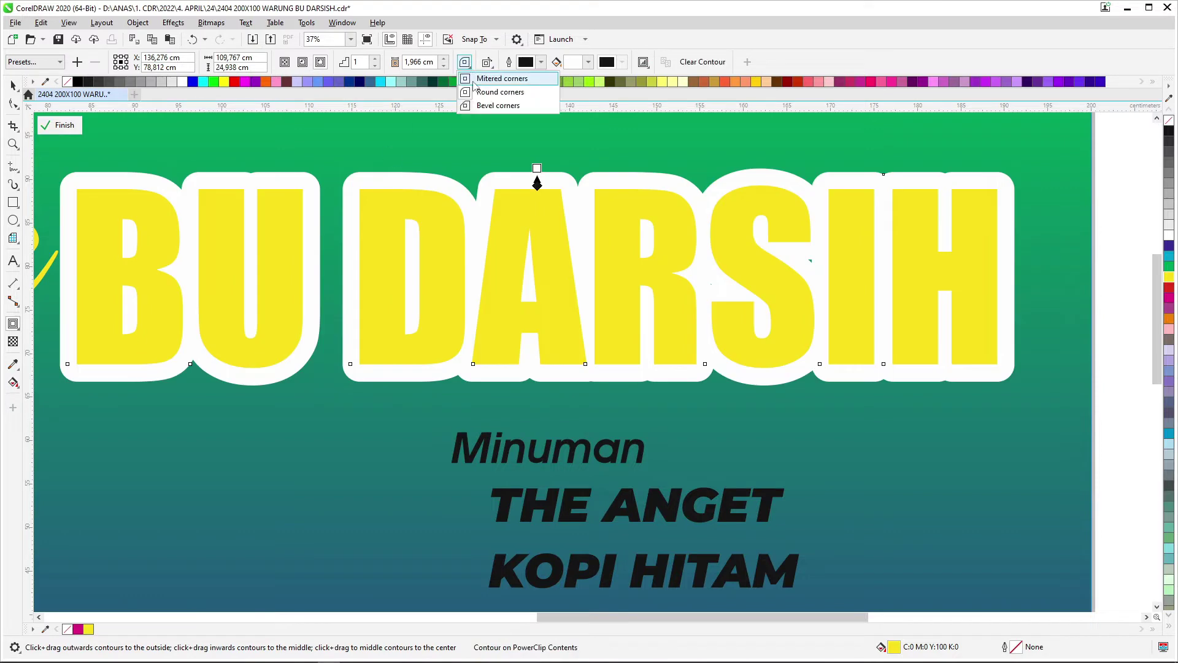
{"action": "scroll", "coordinate": [469, 151], "scroll_direction": "down", "scroll_amount": 2}
{"action": "scroll", "coordinate": [734, 200], "scroll_direction": "down", "scroll_amount": 2}
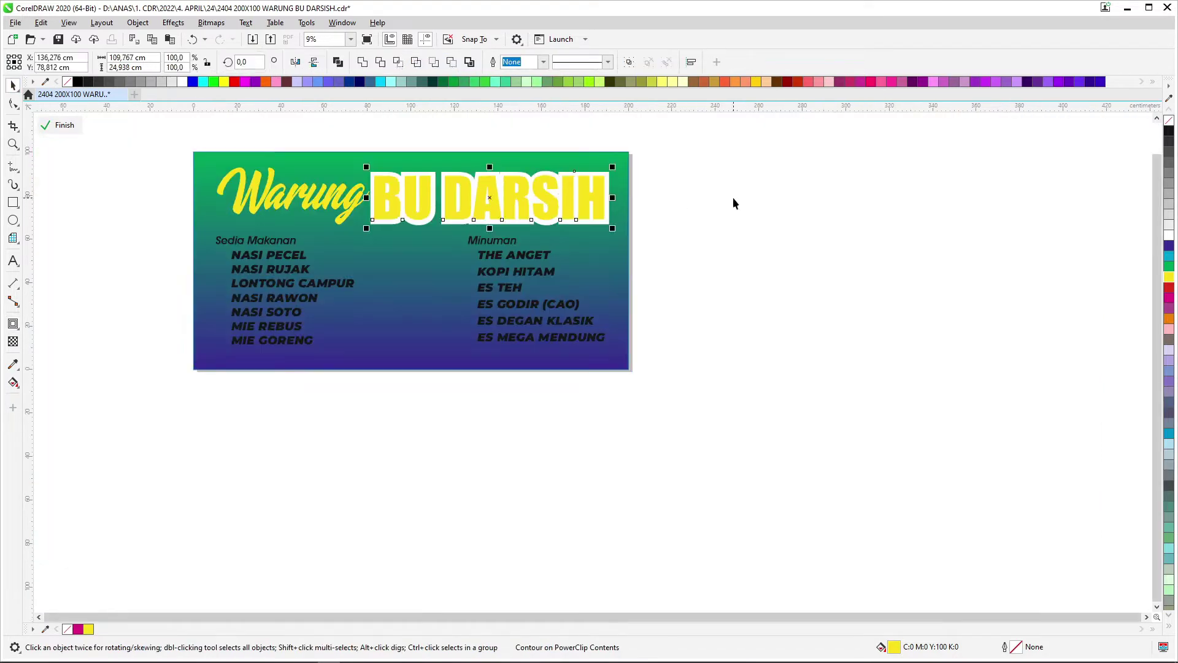
- Add a white outside contour of about 2.01 cm around the word "Warung"
{"action": "scroll", "coordinate": [297, 178], "scroll_direction": "up", "scroll_amount": 3}
{"action": "left_click", "coordinate": [297, 178]}
{"action": "scroll", "coordinate": [224, 181], "scroll_direction": "up", "scroll_amount": 1}
{"action": "left_click_drag", "start_coordinate": [222, 179], "coordinate": [215, 149]}
{"action": "scroll", "coordinate": [215, 149], "scroll_direction": "down", "scroll_amount": 2}
{"action": "key", "text": "space"}
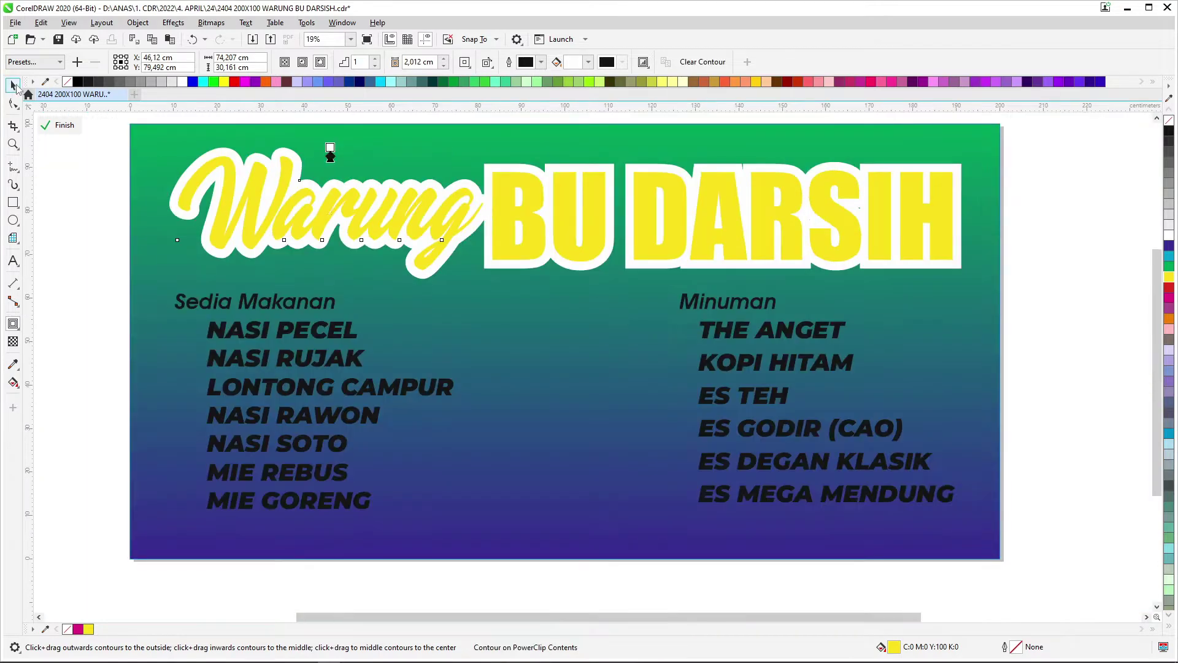
- Change the violet start colour of the background rectangle's gradient to purple from the palette
{"action": "left_click", "coordinate": [1053, 271]}
{"action": "left_click", "coordinate": [984, 324]}
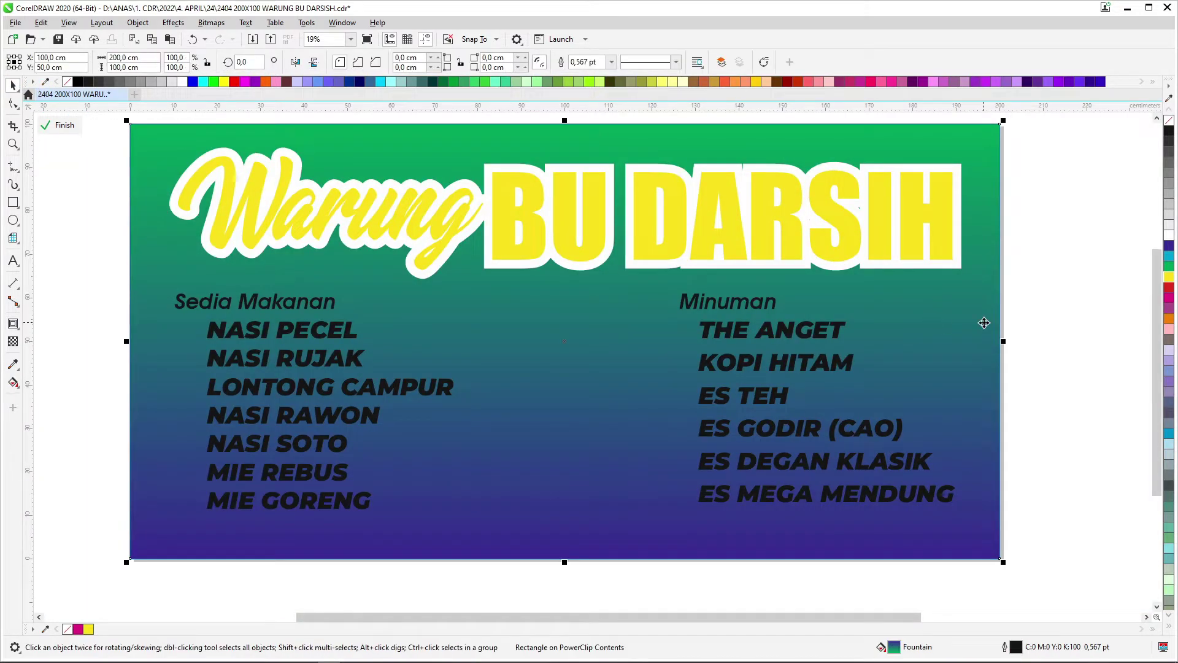
{"action": "left_click", "coordinate": [1170, 626]}
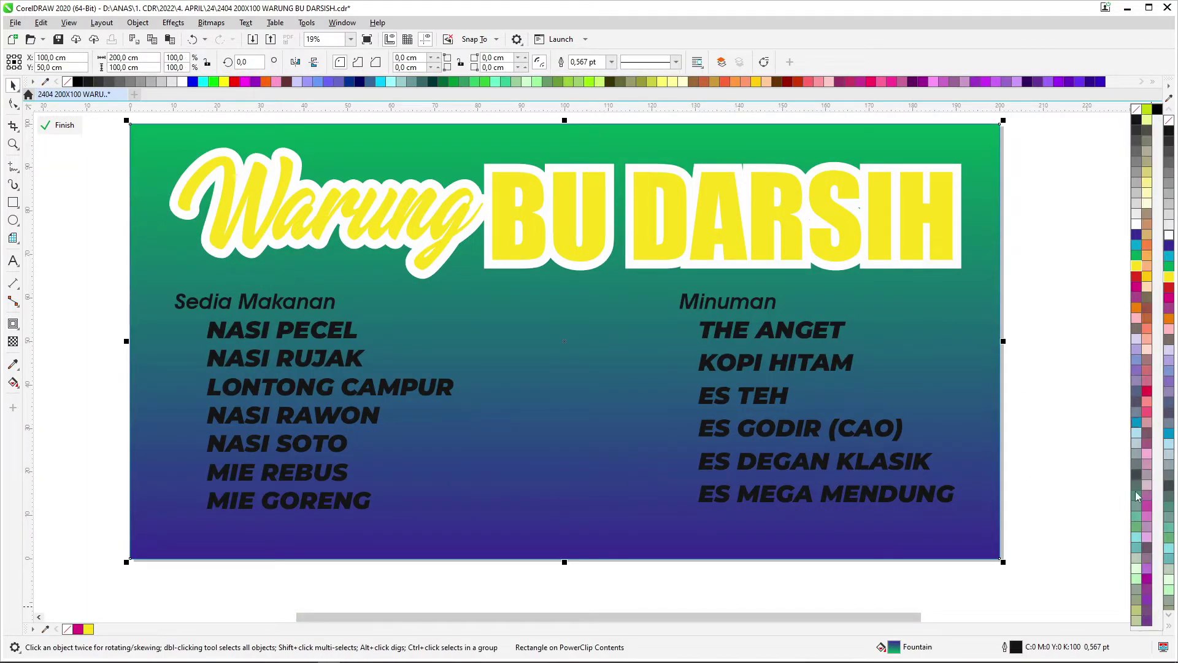
{"action": "left_click", "coordinate": [1148, 581]}
- Change the green end colour of the background's fountain fill to C100 M100 Y0 K0
{"action": "key", "text": "F11"}
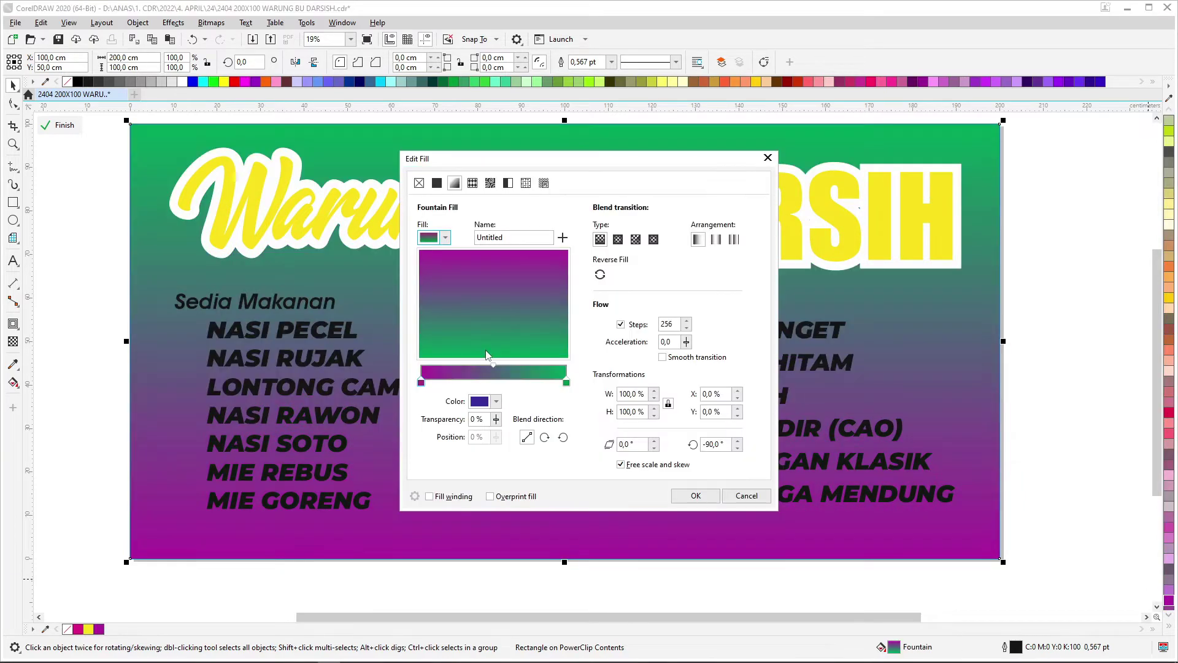
{"action": "left_click", "coordinate": [488, 403]}
{"action": "type", "text": "1"}
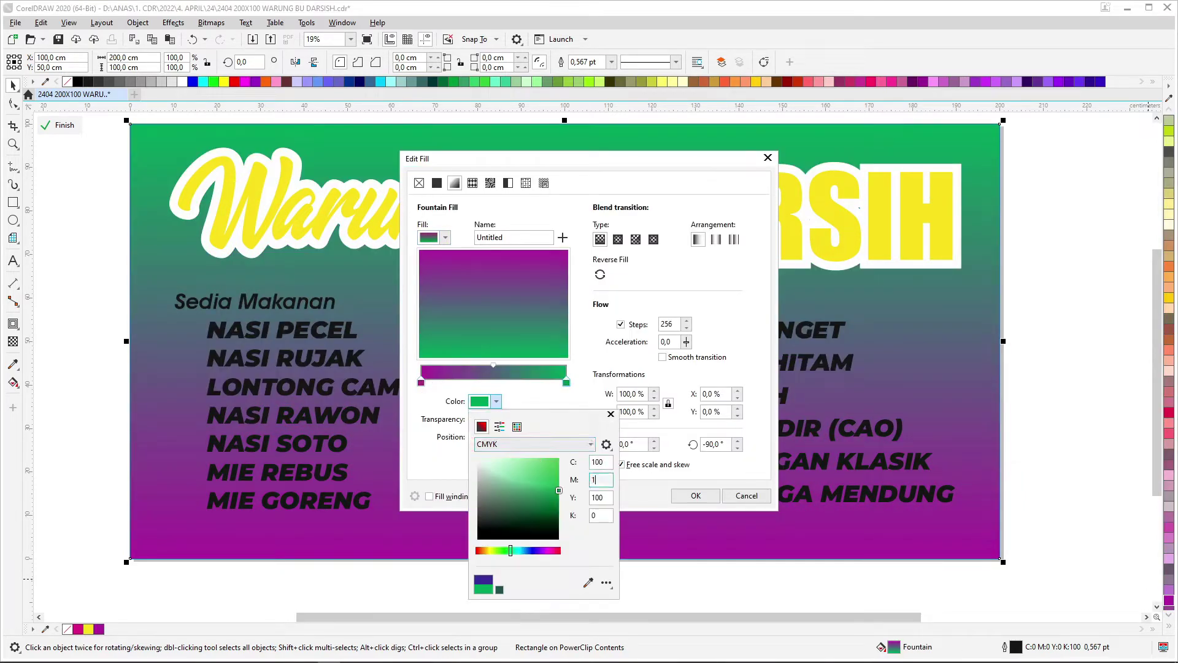
{"action": "type", "text": "00"}
{"action": "key", "text": "Tab"}
{"action": "type", "text": "0"}
{"action": "left_click", "coordinate": [727, 366]}
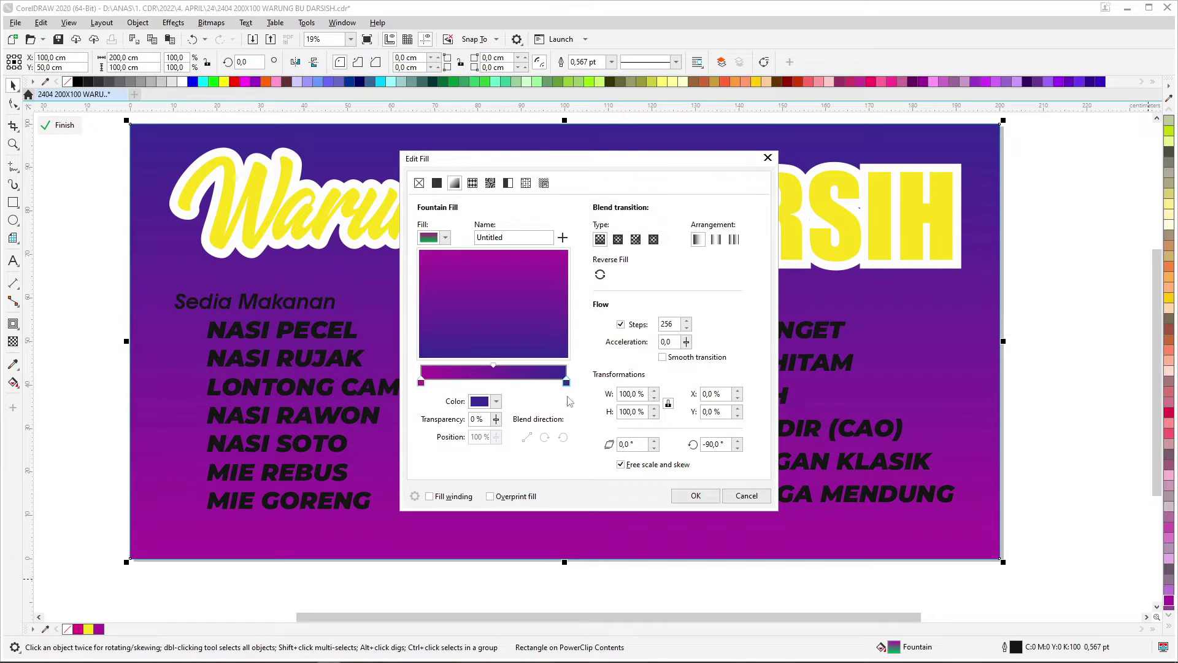
- Try magenta values of 0 and 50 for the gradient's end colour and set it back to 100
{"action": "left_click", "coordinate": [478, 402]}
{"action": "type", "text": "0"}
{"action": "key", "text": "Tab"}
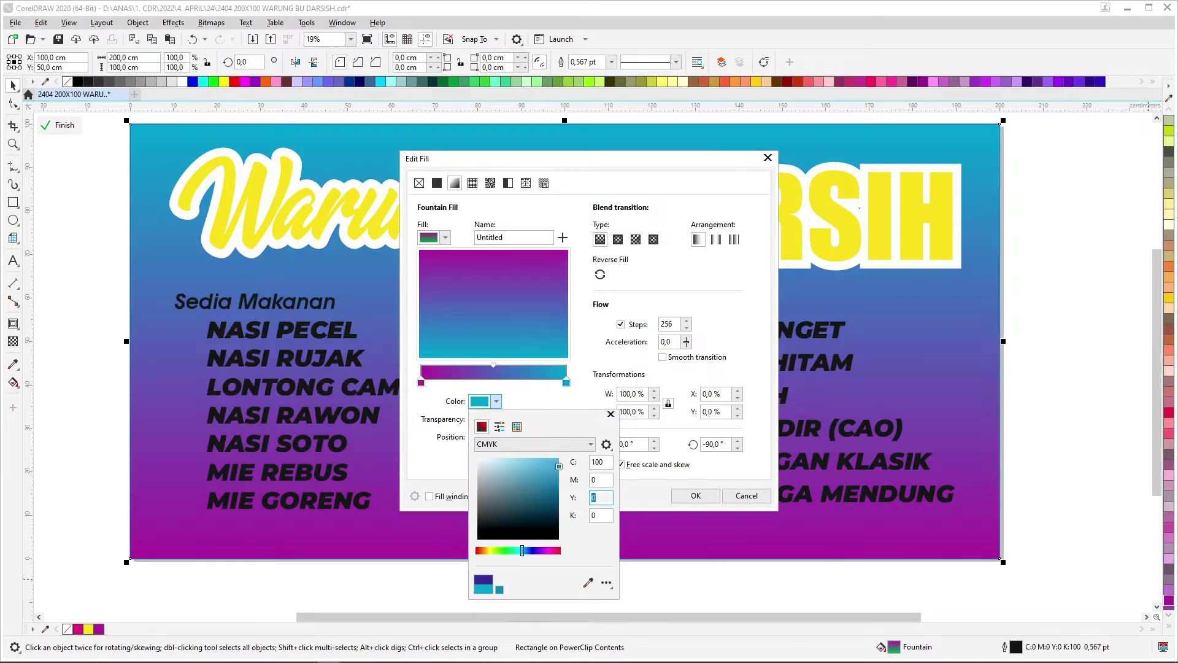
{"action": "type", "text": "50"}
{"action": "key", "text": "Tab"}
{"action": "type", "text": "100"}
{"action": "key", "text": "Tab"}
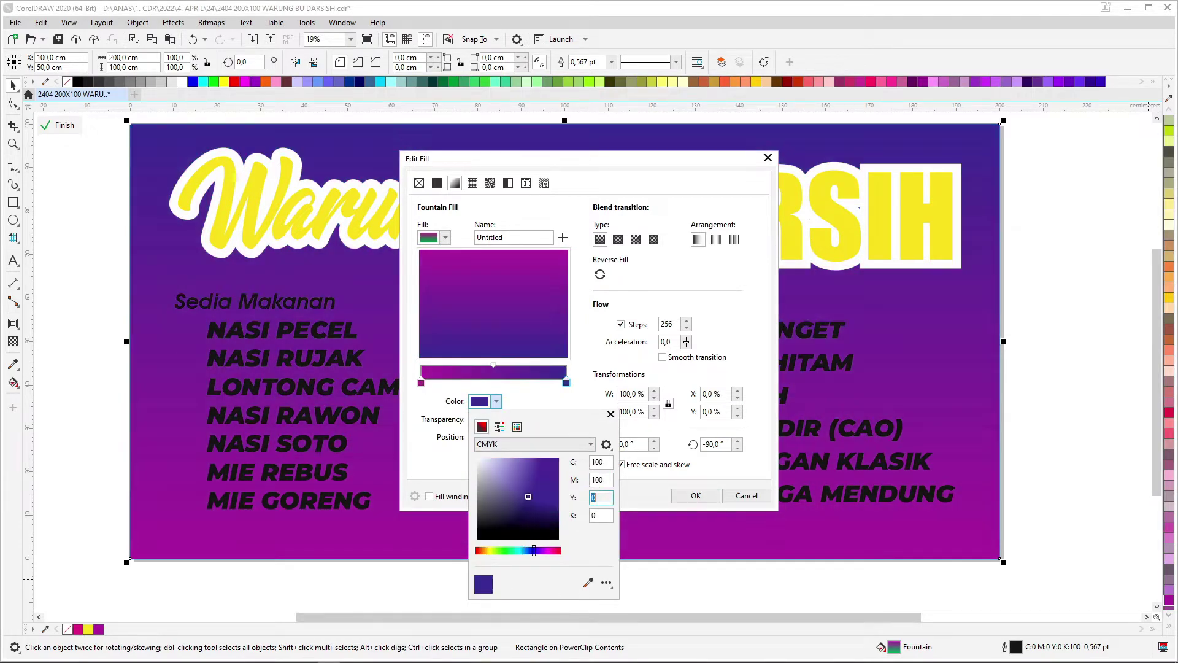
- Apply the edited background gradient and recolour the outside contours of both title parts black
{"action": "left_click", "coordinate": [700, 497]}
{"action": "left_click", "coordinate": [951, 169]}
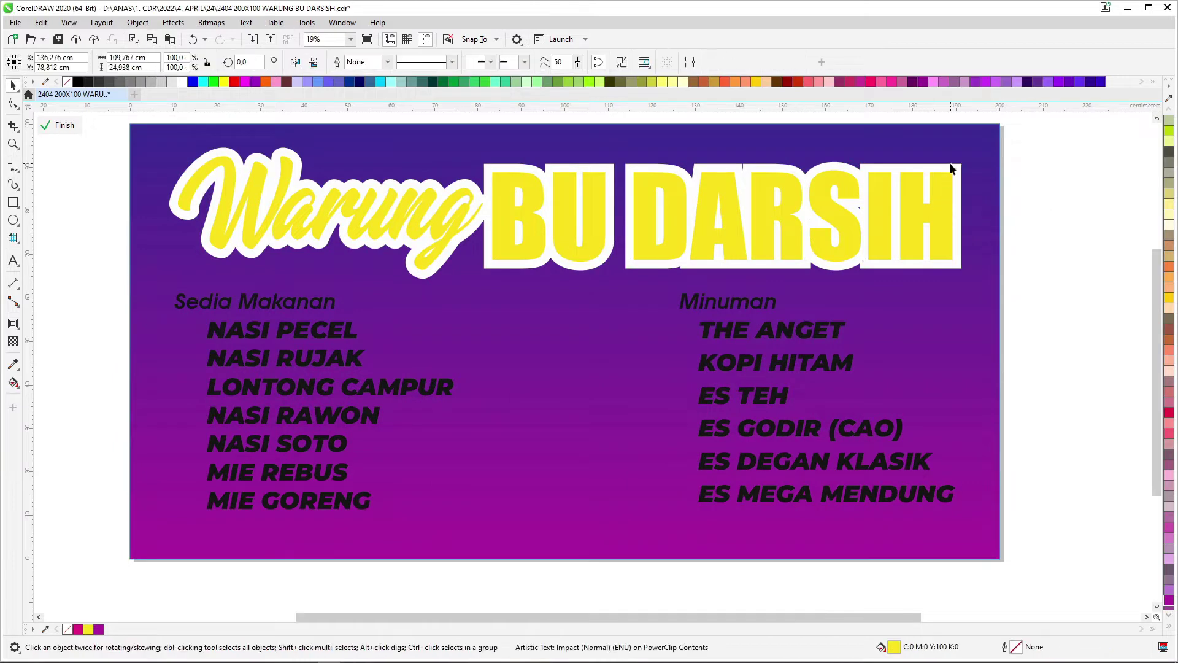
{"action": "left_click", "coordinate": [1169, 629]}
{"action": "right_click", "coordinate": [1169, 600]}
{"action": "key", "text": "Escape"}
{"action": "scroll", "coordinate": [484, 186], "scroll_direction": "down", "scroll_amount": 1}
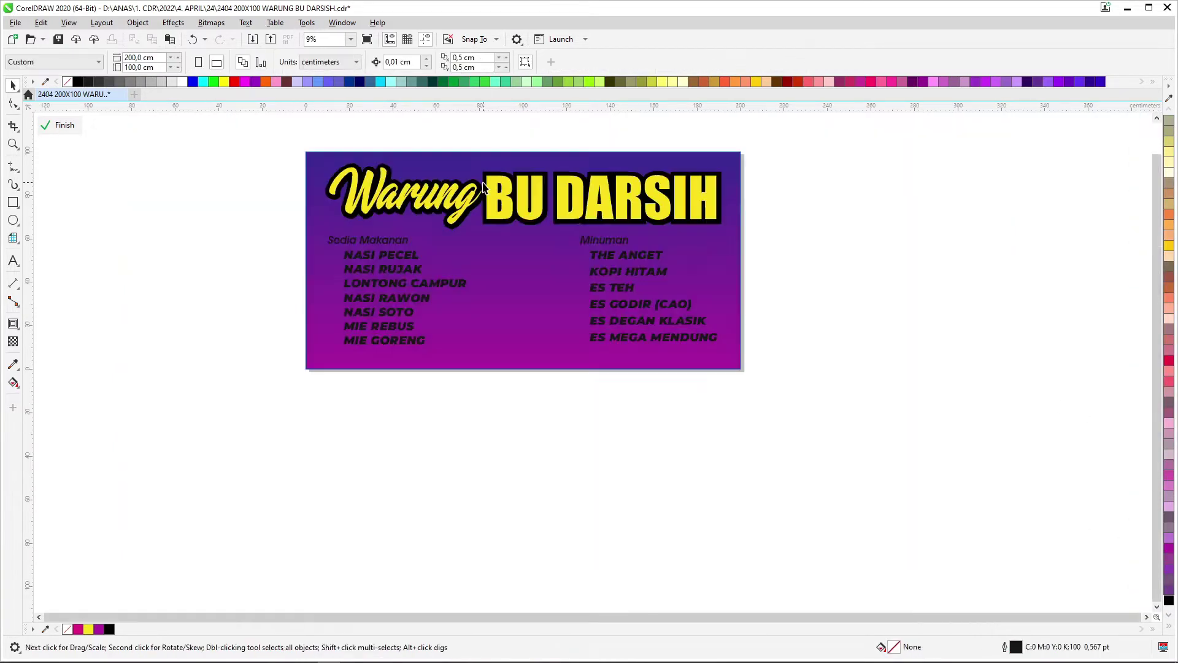
- Add a white inside contour of about 0.563 cm to the yellow block-letter shop name
{"action": "scroll", "coordinate": [484, 186], "scroll_direction": "up", "scroll_amount": 2}
{"action": "left_click", "coordinate": [485, 222]}
{"action": "key", "text": "ctrl+F9"}
{"action": "scroll", "coordinate": [518, 231], "scroll_direction": "up", "scroll_amount": 1}
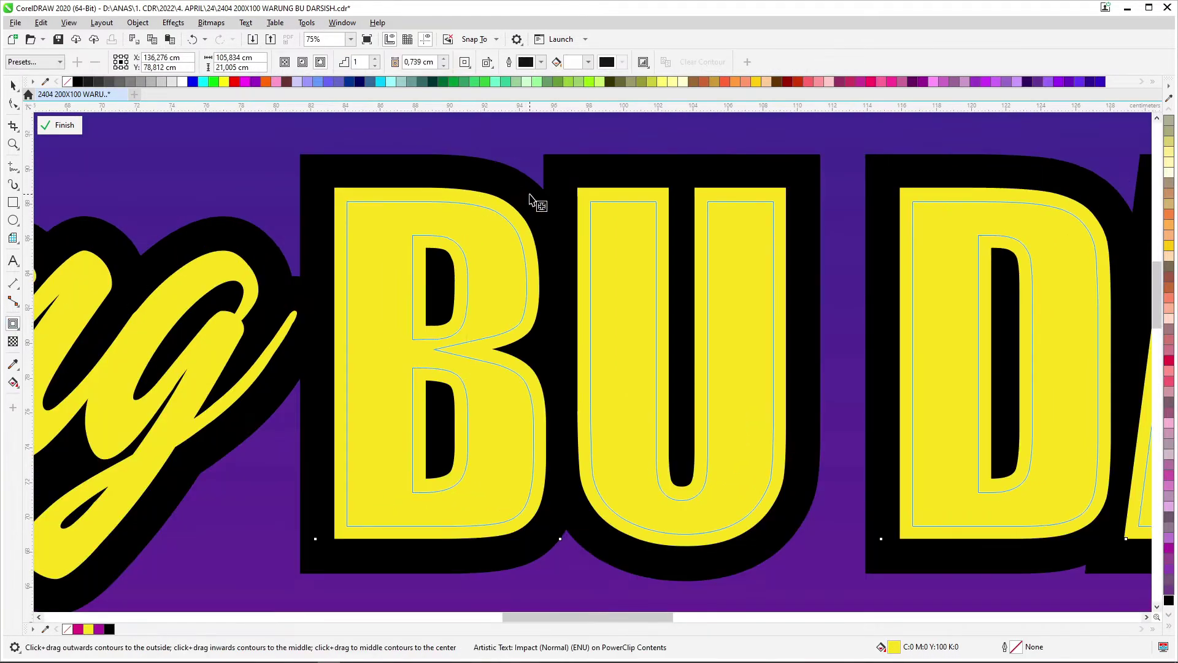
{"action": "left_click_drag", "start_coordinate": [531, 199], "coordinate": [534, 197]}
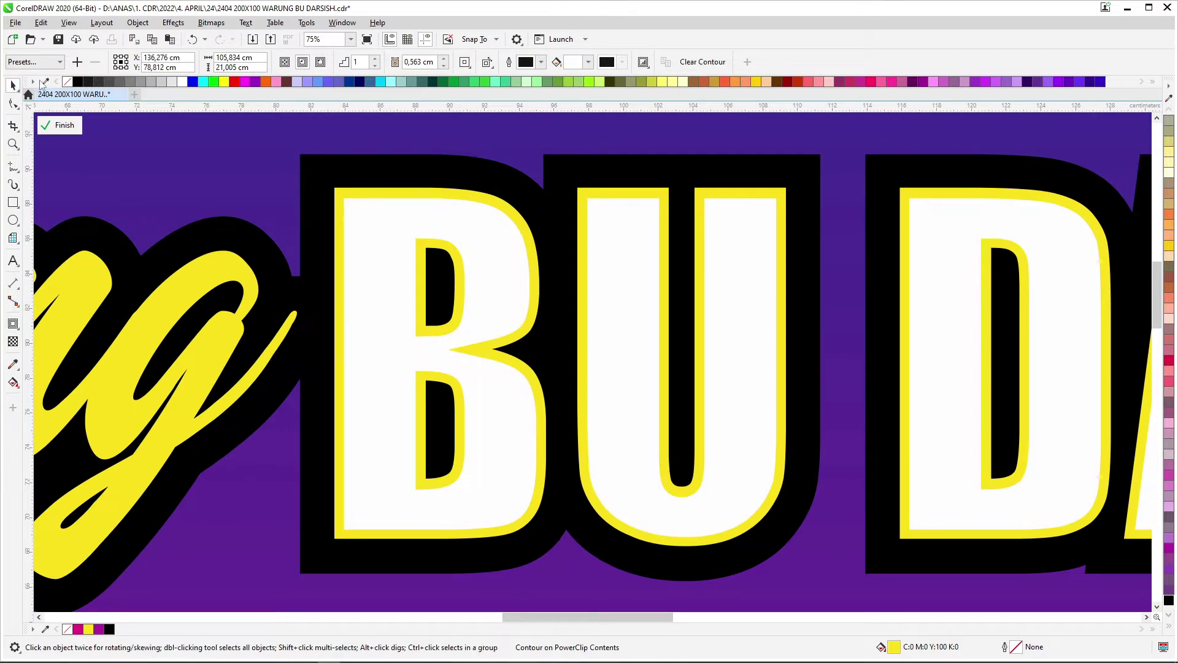
- Break the inside contour apart from the block letters and fill it with orange C0 M60 Y100 K0
{"action": "key", "text": "ctrl+k"}
{"action": "scroll", "coordinate": [1168, 368], "scroll_direction": "up", "scroll_amount": 5}
{"action": "left_click", "coordinate": [1169, 318]}
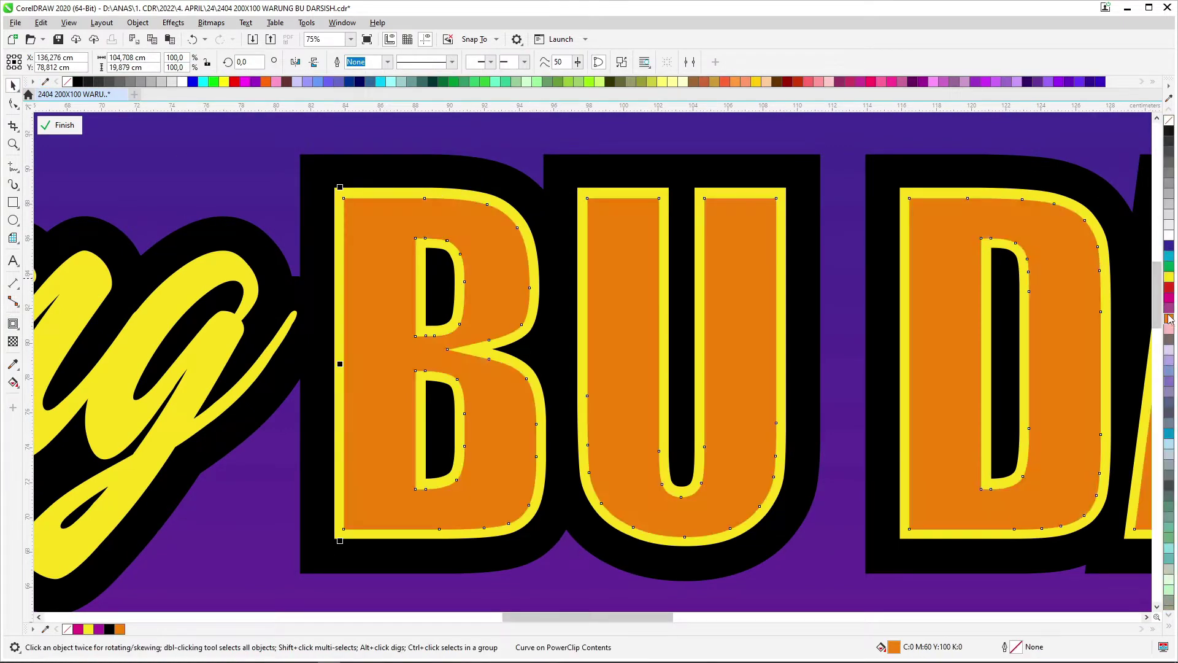
- Apply a linear transparency to the orange letter shapes so they fade out from bottom to top
{"action": "left_click", "coordinate": [14, 342]}
{"action": "left_click_drag", "start_coordinate": [684, 538], "coordinate": [688, 186]}
{"action": "scroll", "coordinate": [457, 236], "scroll_direction": "down", "scroll_amount": 2}
- Add a white outside contour of about 1.423 cm around the black outline of the block-letter name
{"action": "key", "text": "space"}
{"action": "scroll", "coordinate": [368, 184], "scroll_direction": "up", "scroll_amount": 2}
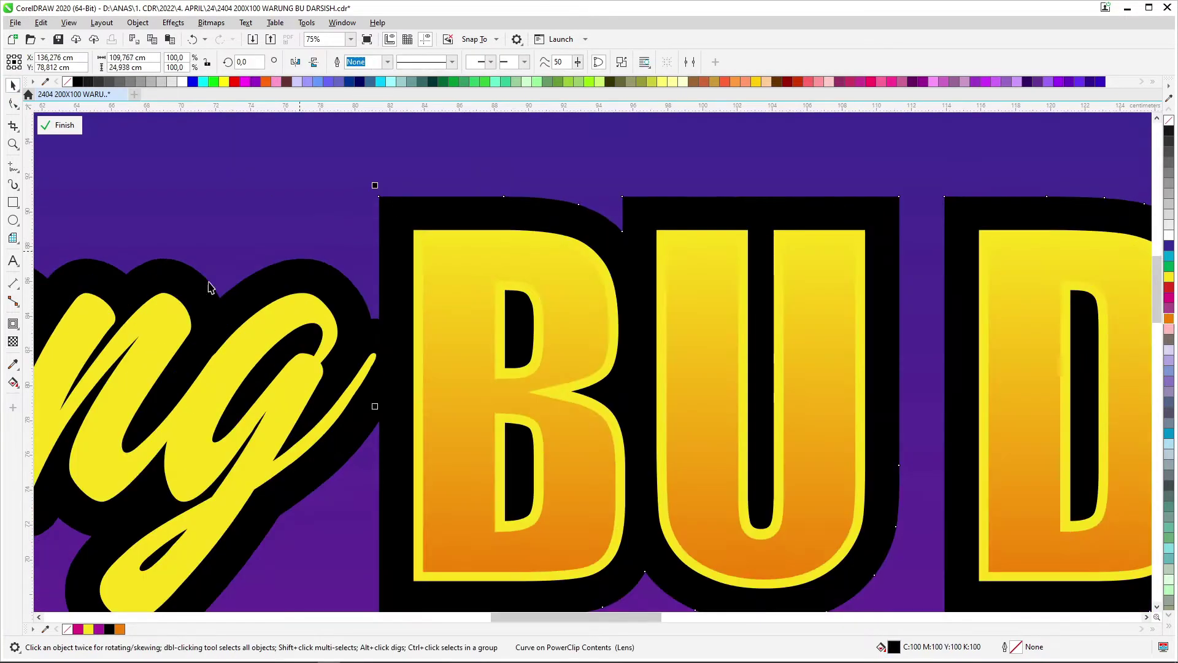
{"action": "key", "text": "space"}
{"action": "left_click_drag", "start_coordinate": [367, 406], "coordinate": [356, 407]}
{"action": "left_click_drag", "start_coordinate": [356, 162], "coordinate": [352, 161]}
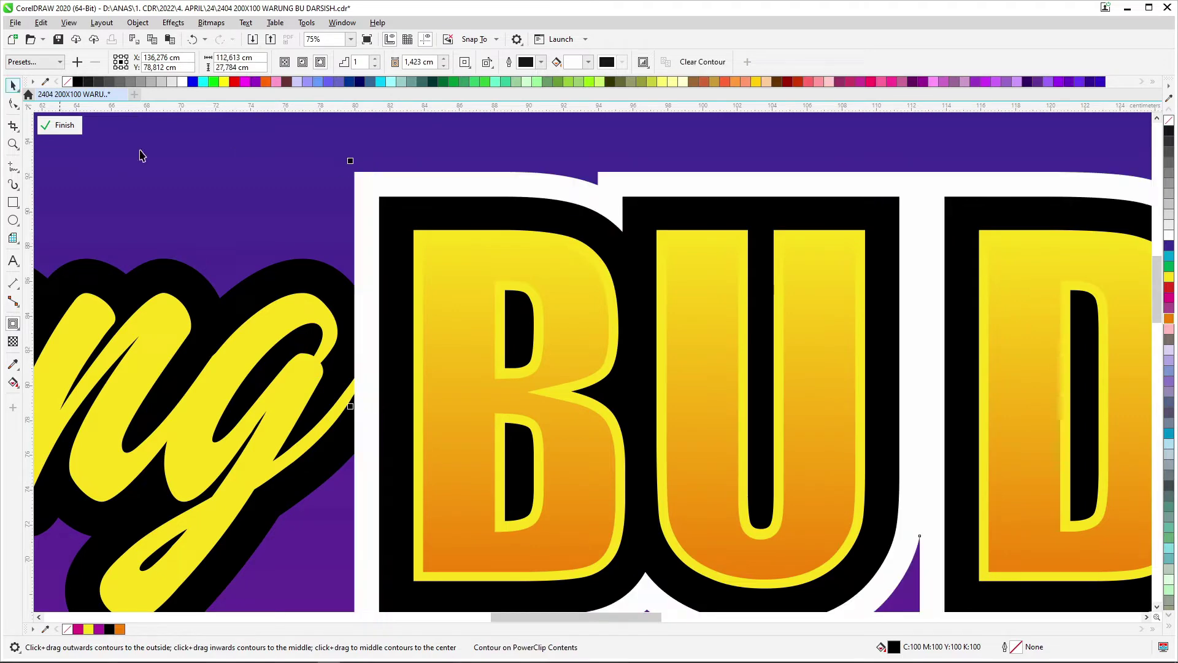
{"action": "scroll", "coordinate": [380, 199], "scroll_direction": "down", "scroll_amount": 2}
- Add a white outside contour of about 1.129 cm around the black outline of "Warung"
{"action": "key", "text": "space"}
{"action": "scroll", "coordinate": [230, 138], "scroll_direction": "up", "scroll_amount": 1}
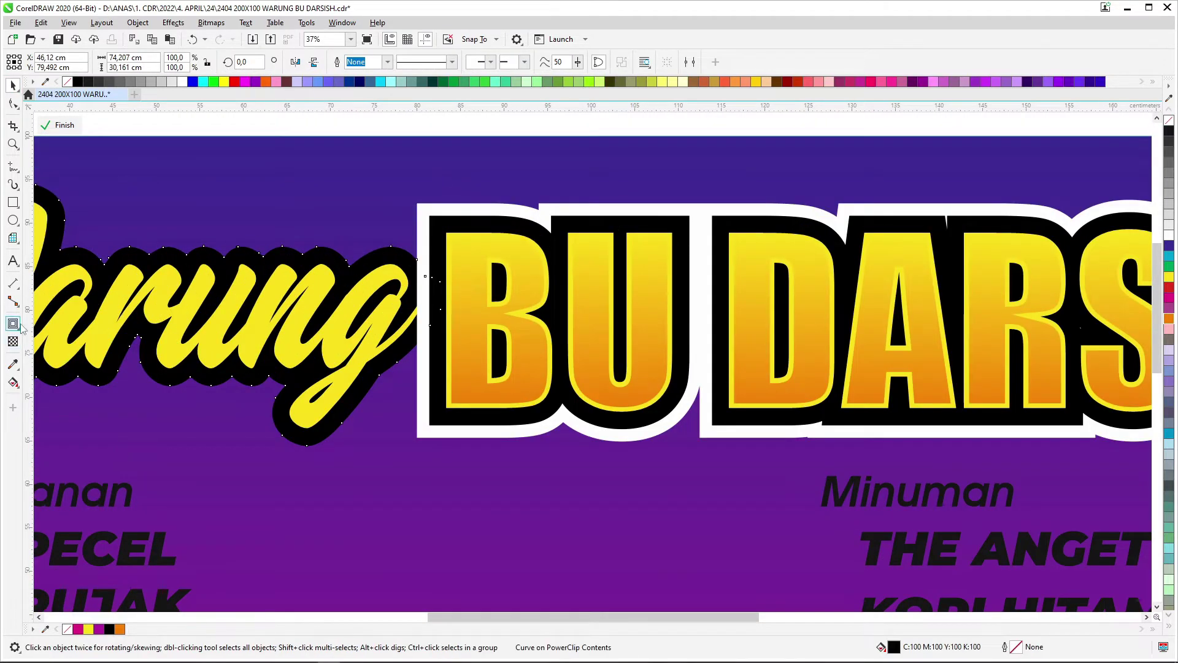
{"action": "left_click", "coordinate": [13, 323]}
{"action": "scroll", "coordinate": [242, 248], "scroll_direction": "up", "scroll_amount": 2}
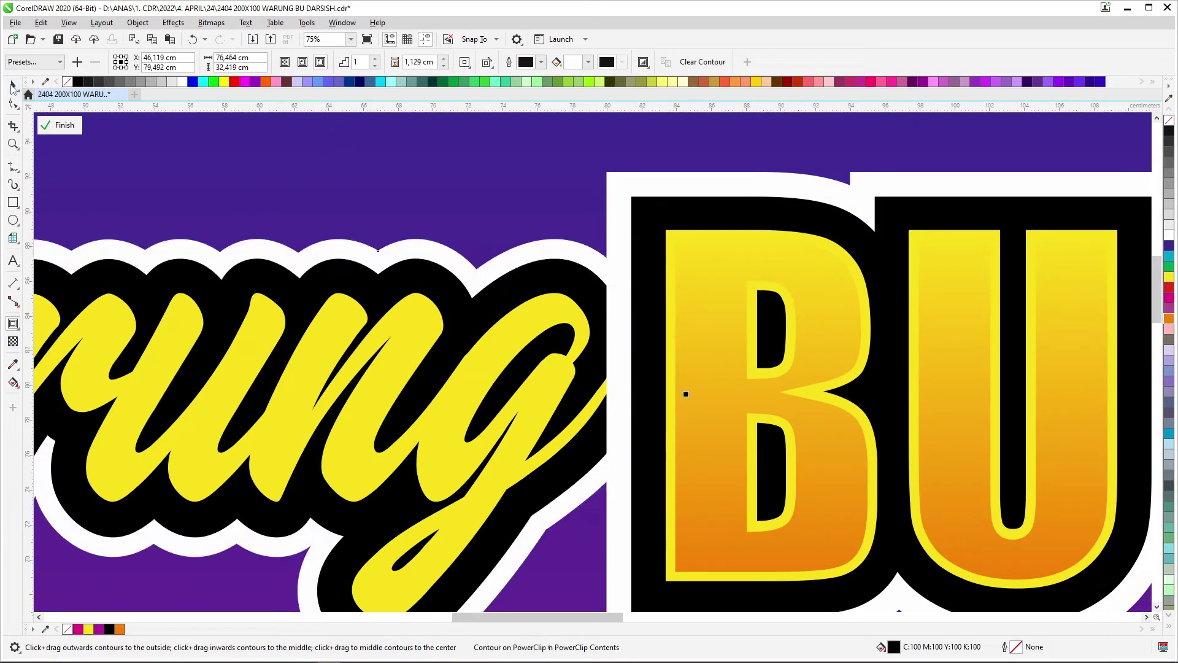
- Shift the layered block-letter name about 1.8 cm to the right and place its white contour behind the black outline of "Warung"
{"action": "left_click", "coordinate": [13, 86]}
{"action": "scroll", "coordinate": [634, 350], "scroll_direction": "down", "scroll_amount": 5}
{"action": "left_click", "coordinate": [701, 361]}
{"action": "scroll", "coordinate": [701, 360], "scroll_direction": "up", "scroll_amount": 5}
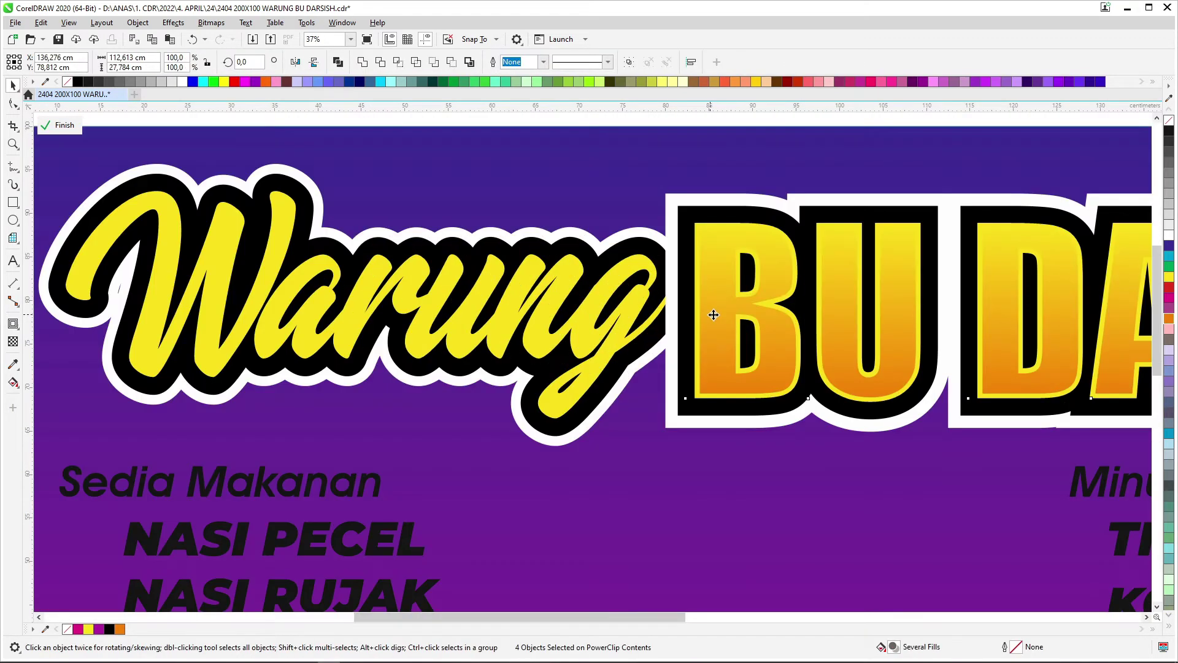
{"action": "left_click", "coordinate": [673, 240]}
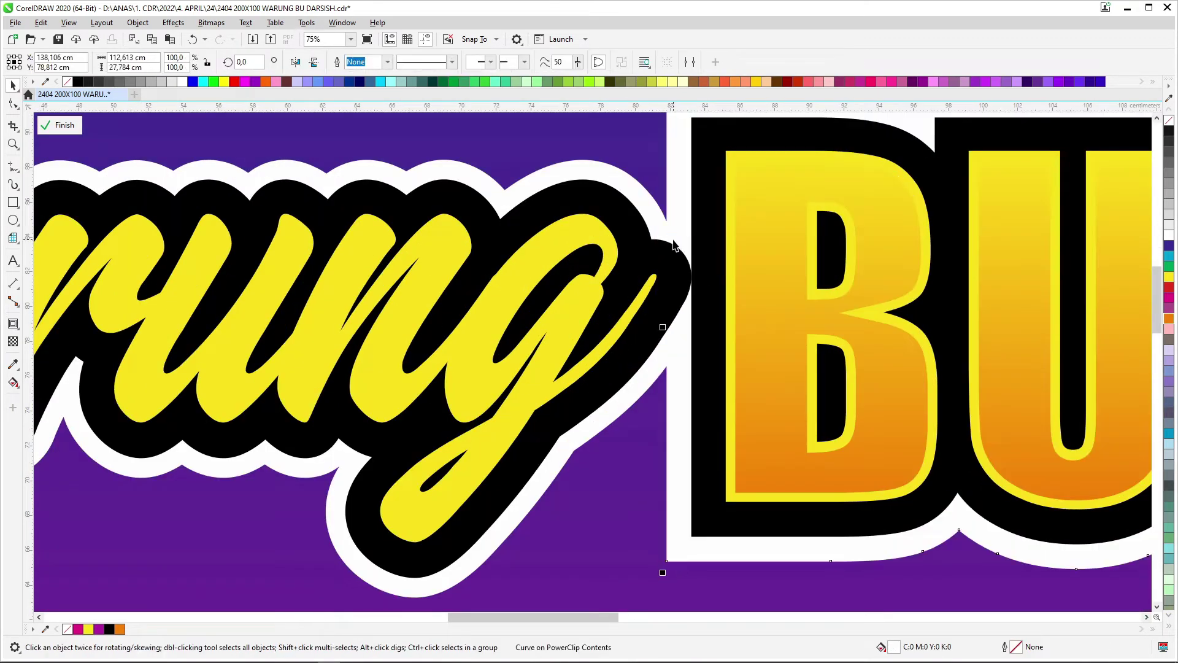
- Group all seven title objects and centre the title horizontally on the banner
{"action": "scroll", "coordinate": [674, 240], "scroll_direction": "down", "scroll_amount": 5}
{"action": "left_click_drag", "start_coordinate": [1020, 212], "coordinate": [428, 330]}
{"action": "scroll", "coordinate": [586, 239], "scroll_direction": "up", "scroll_amount": 2}
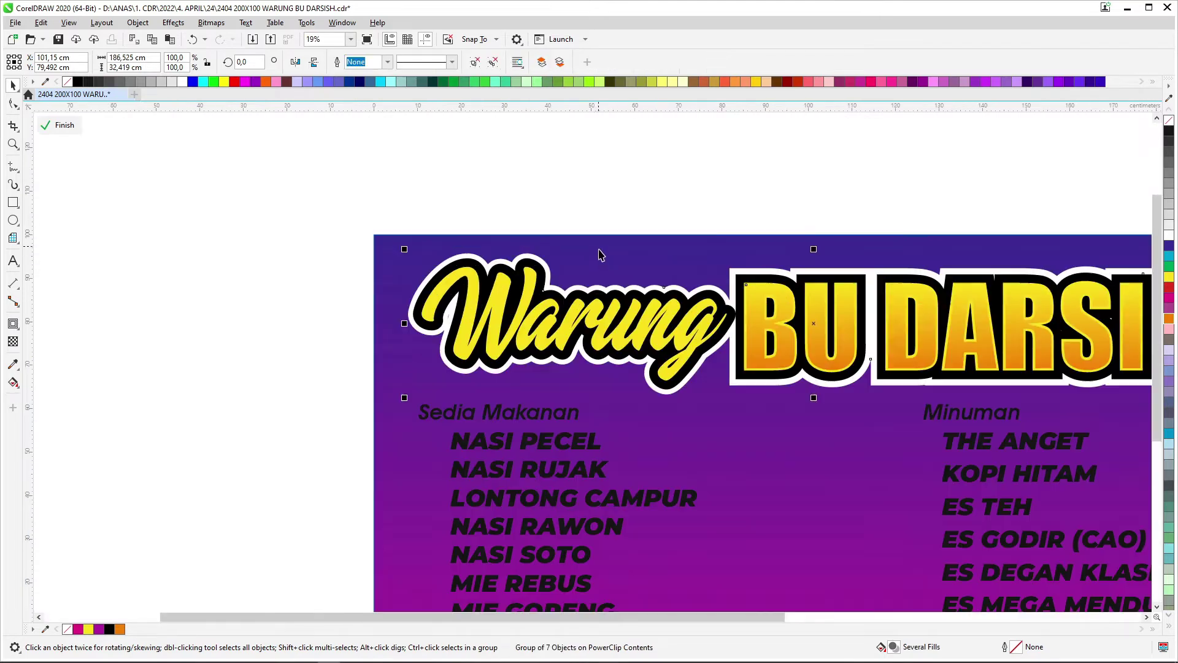
{"action": "left_click", "coordinate": [587, 207]}
{"action": "key", "text": "shift+F4"}
- Colour the "Sedia Makanan" and "Minuman" headings white and both menu lists yellow
{"action": "left_click", "coordinate": [316, 323]}
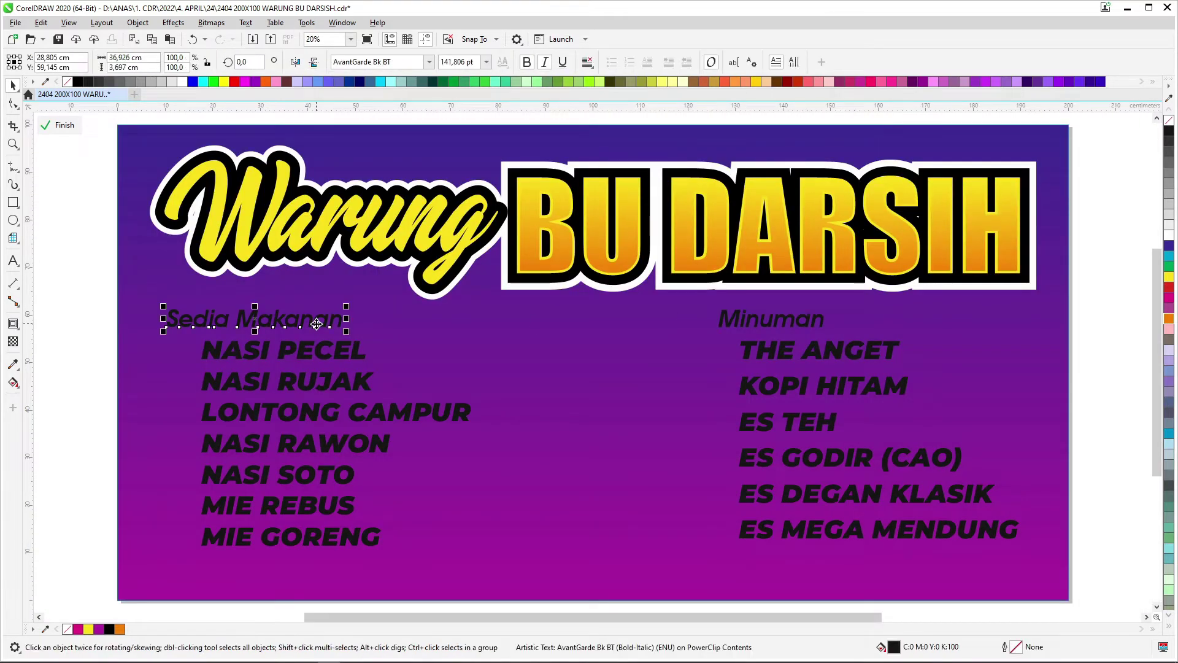
{"action": "left_click", "coordinate": [1169, 235]}
{"action": "left_click", "coordinate": [801, 320]}
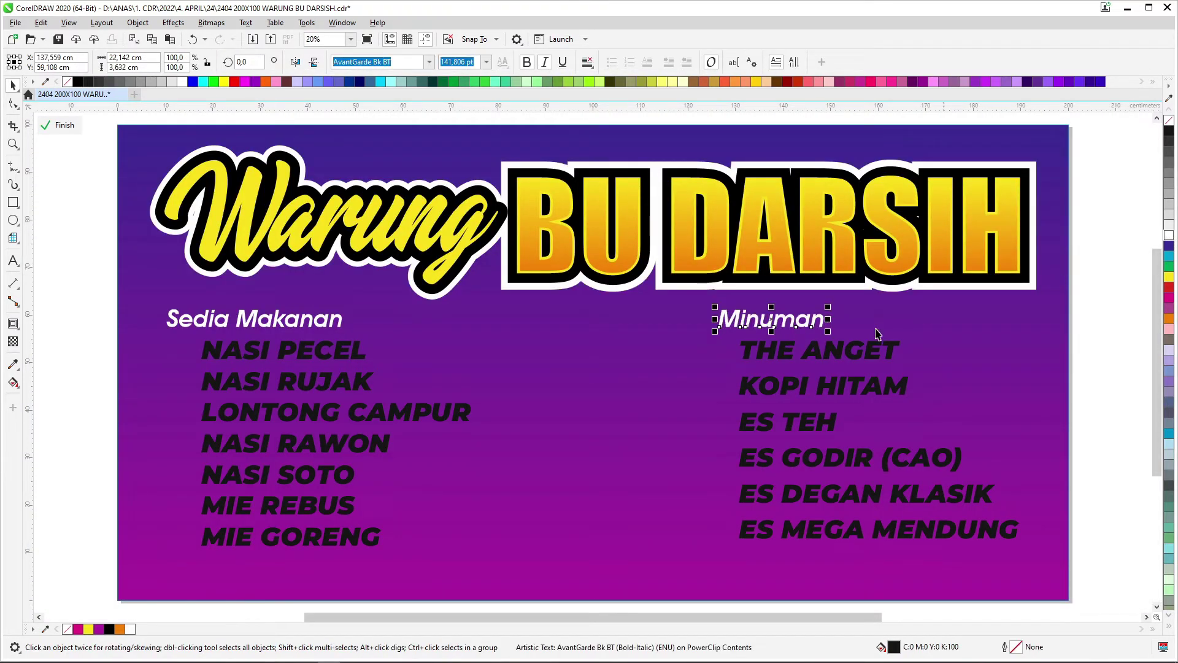
{"action": "left_click", "coordinate": [1168, 276]}
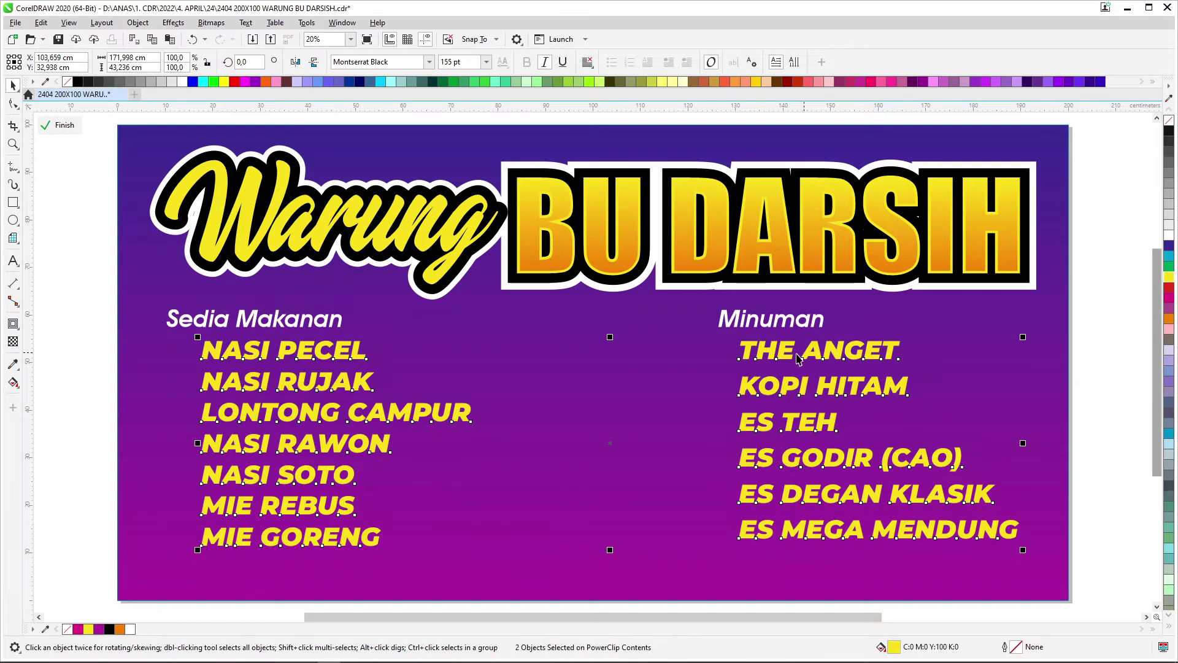
- Try to correct "THE ANGET" to "TEH ANGET" directly in the drinks list
{"action": "left_click", "coordinate": [791, 347], "text": "ctrl"}
{"action": "double_click", "coordinate": [839, 361]}
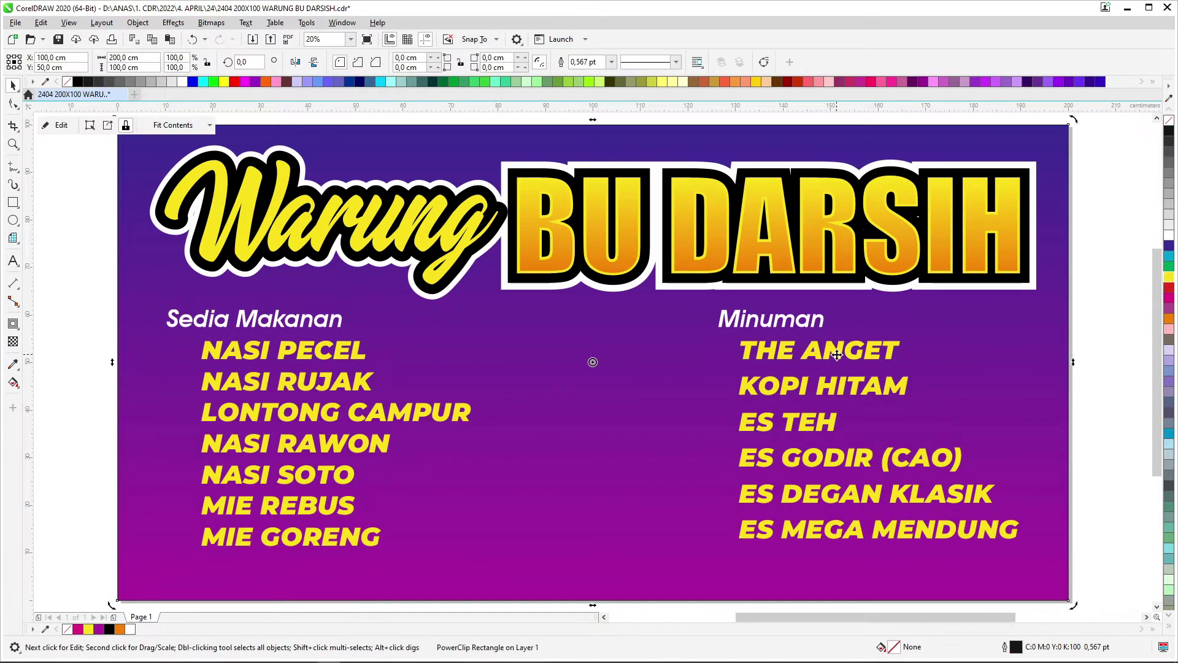
{"action": "double_click", "coordinate": [790, 351]}
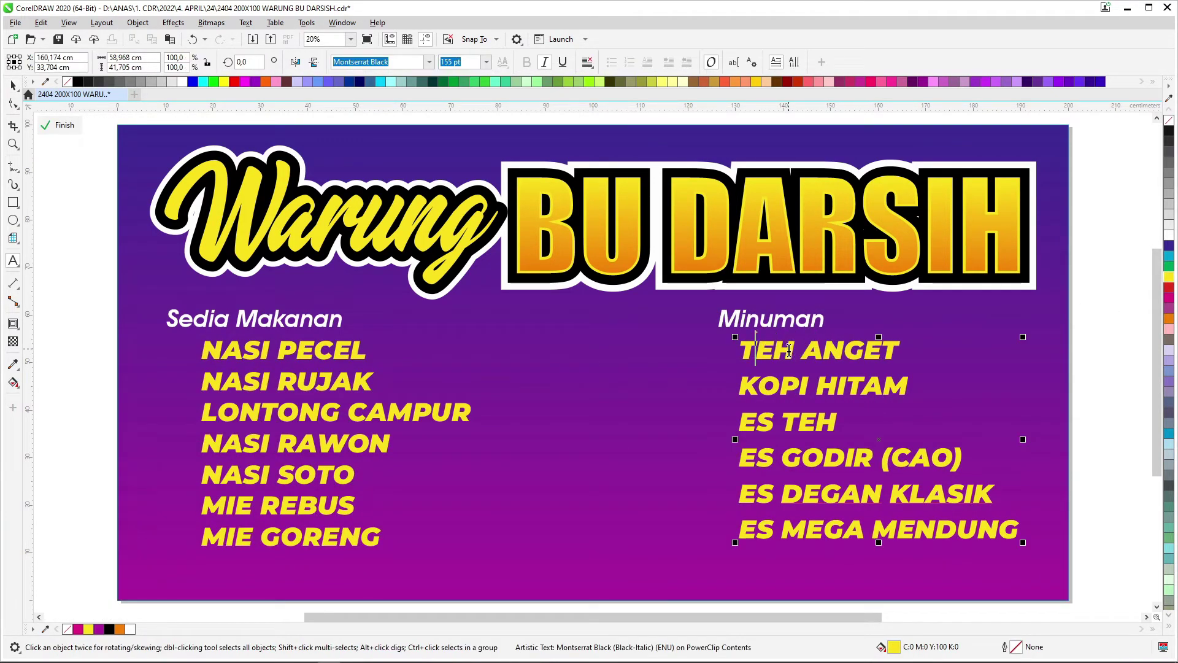
- Correct the first drink to "TEH ANGET" using the Edit Text dialog
{"action": "left_click", "coordinate": [246, 23]}
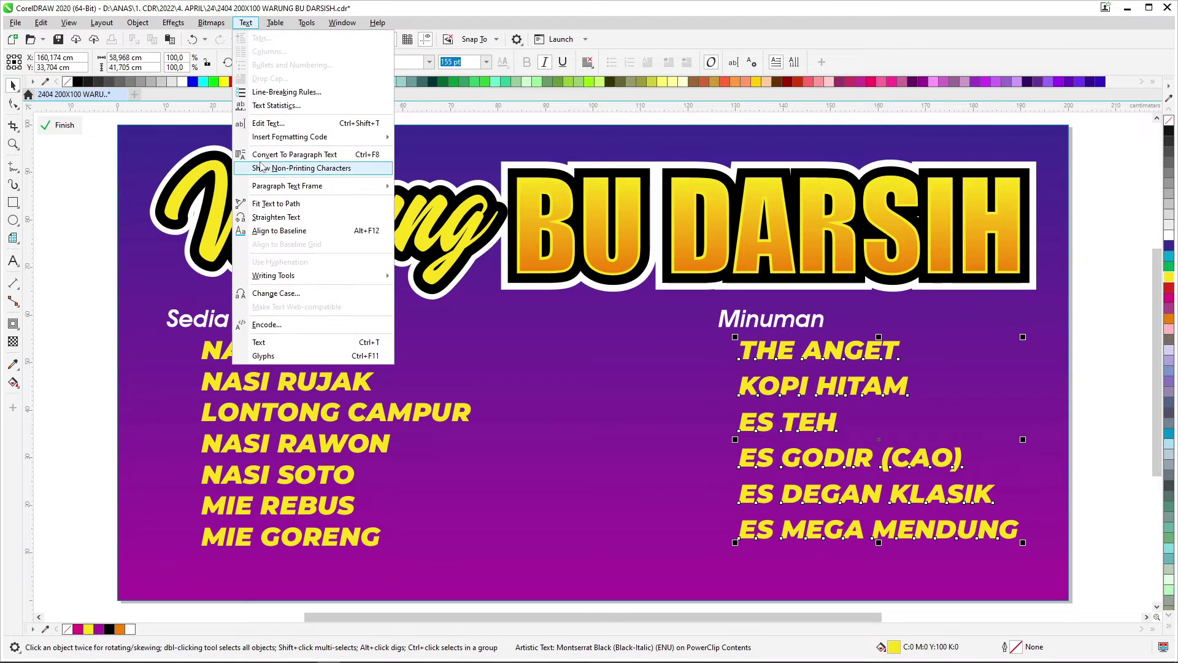
{"action": "left_click", "coordinate": [270, 126]}
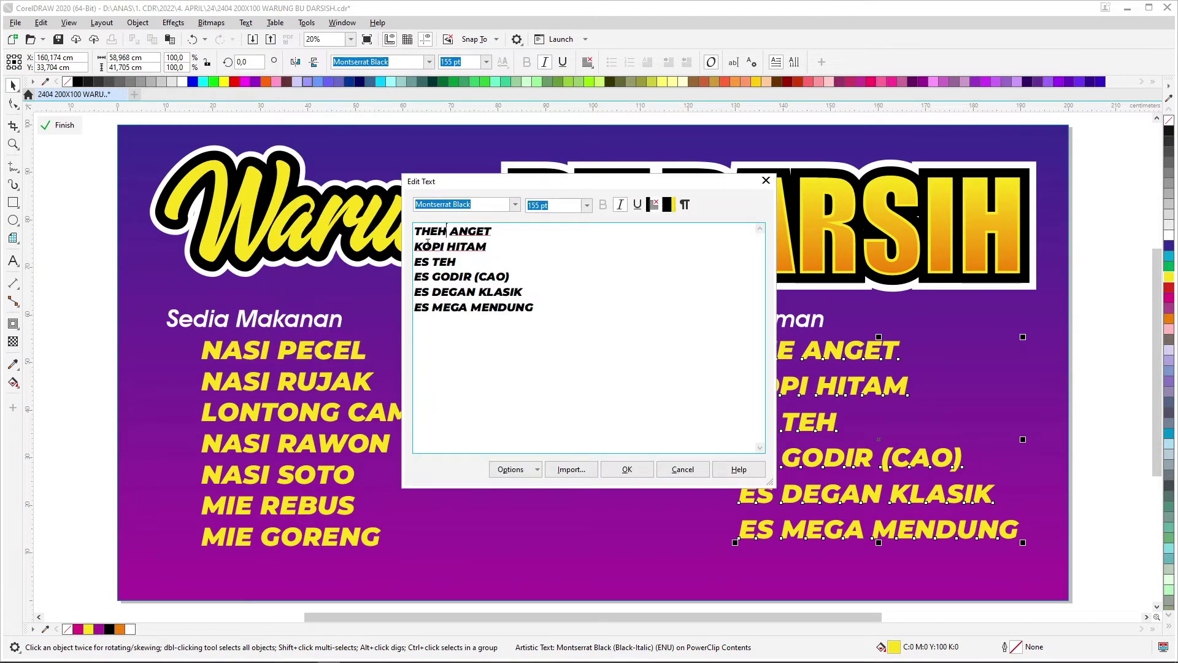
{"action": "left_click", "coordinate": [659, 467]}
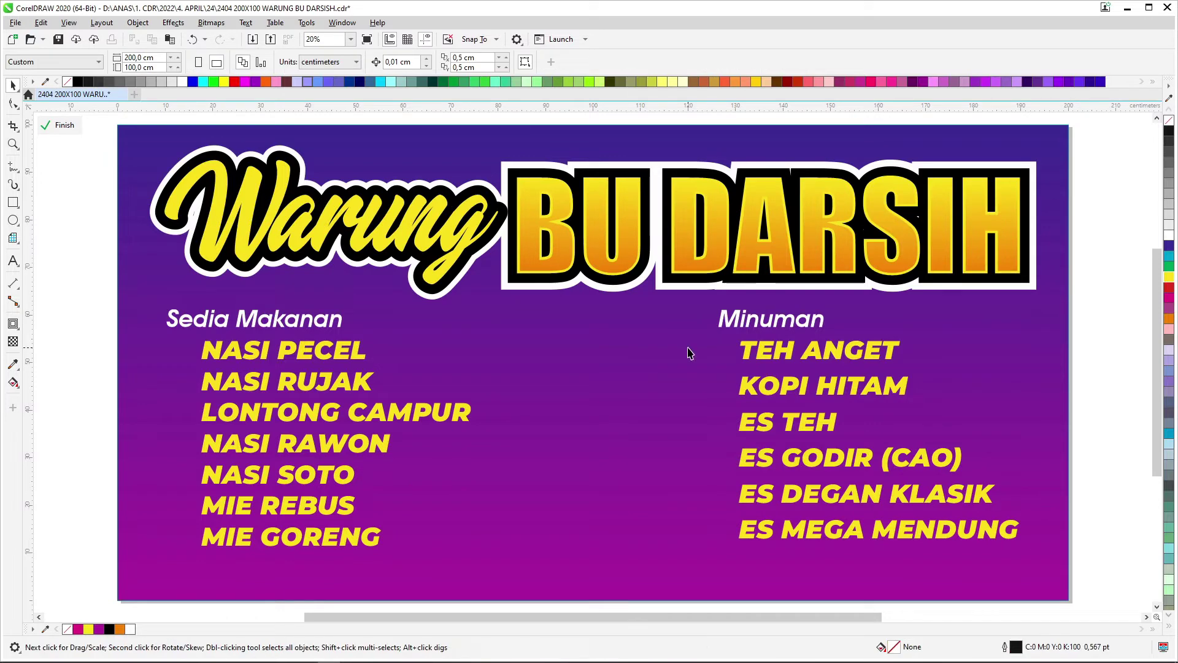
- Finish editing the banner's PowerClip contents and save the document
{"action": "left_click", "coordinate": [666, 334], "text": "ctrl"}
{"action": "left_click", "coordinate": [483, 356], "text": "ctrl"}
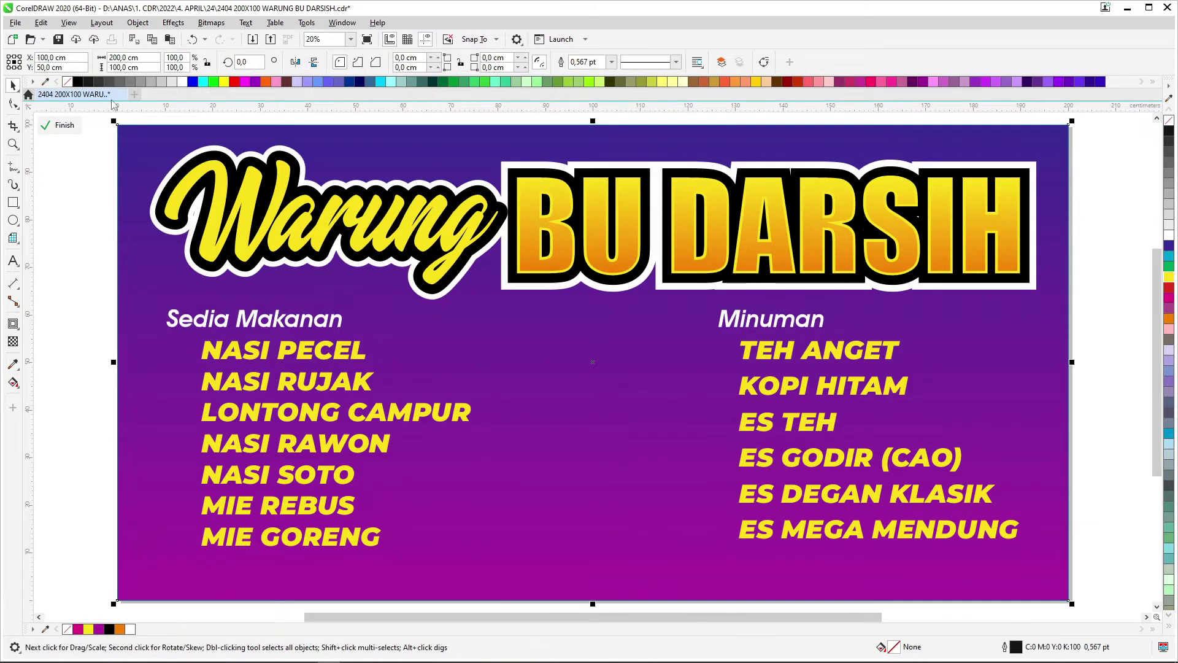
{"action": "left_click", "coordinate": [70, 287], "text": "ctrl"}
{"action": "left_click", "coordinate": [1108, 211]}
{"action": "key", "text": "ctrl+s"}
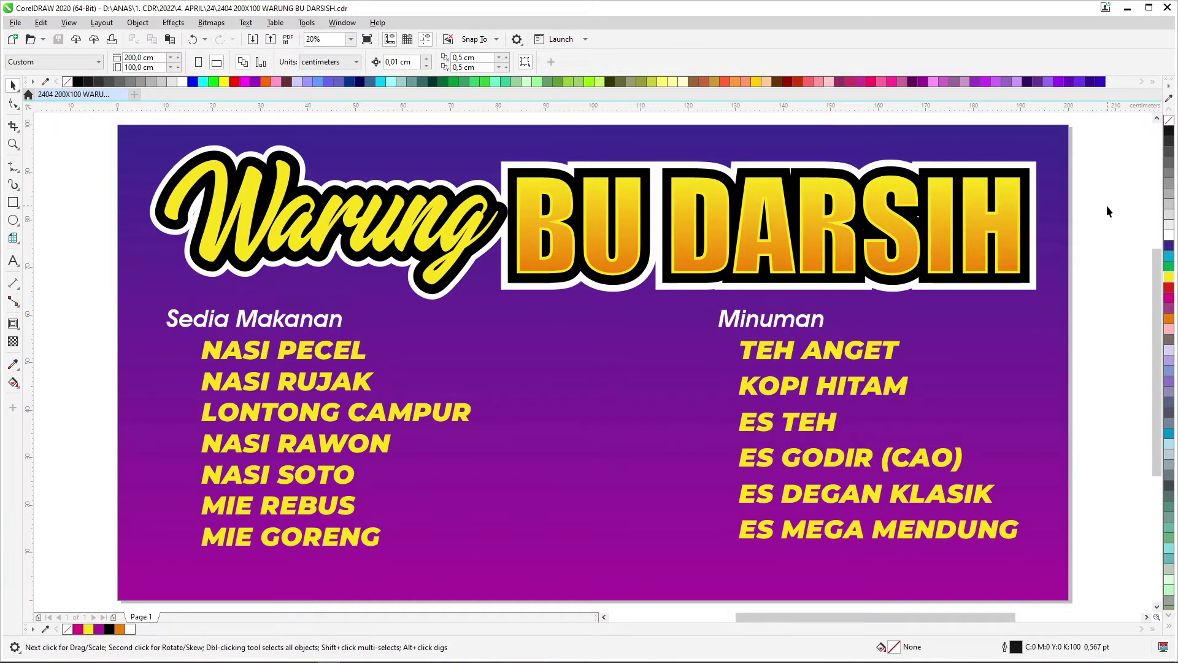
- Reopen the banner's PowerClip contents and give both menu lists a black outline
{"action": "left_click", "coordinate": [349, 344]}
{"action": "left_click", "coordinate": [352, 366], "text": "ctrl"}
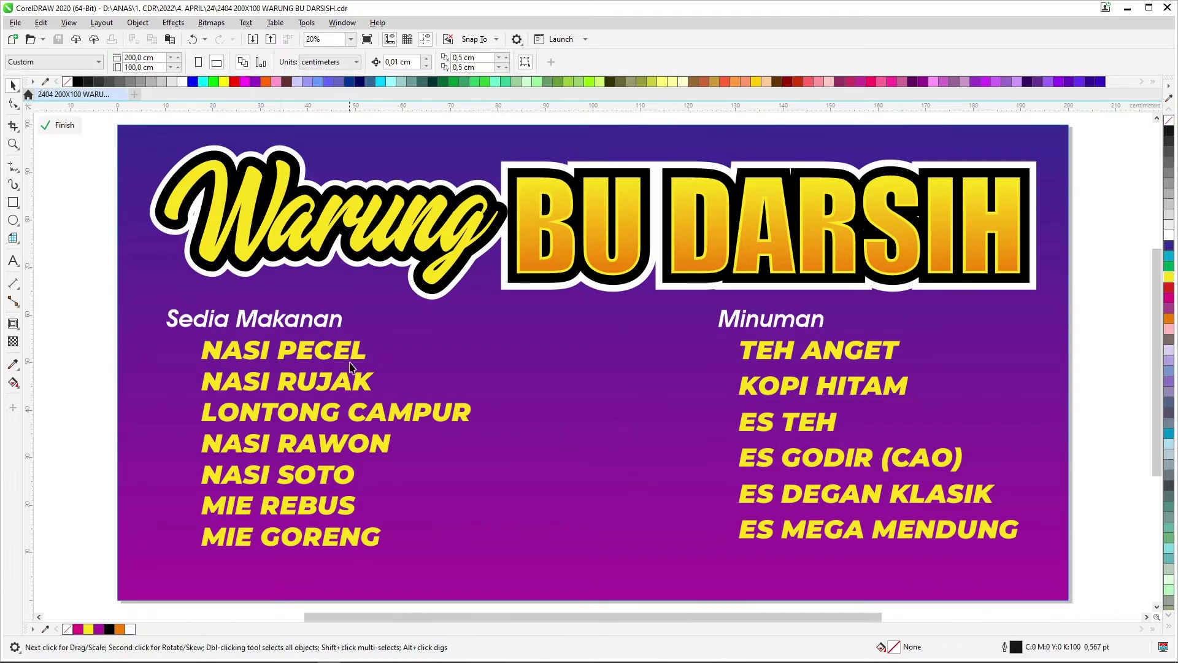
{"action": "left_click", "coordinate": [351, 367]}
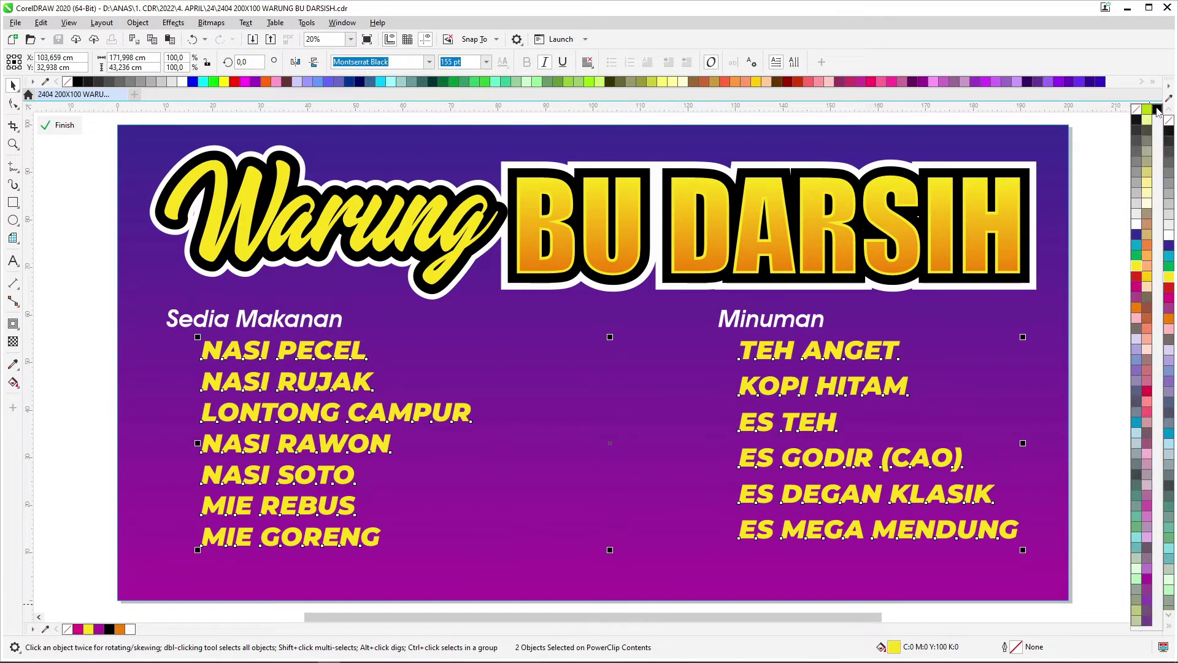
{"action": "right_click", "coordinate": [1169, 601]}
- Set the lists' outline to 50 pt with rounded corners, placed behind the fill and scaling with the object
{"action": "key", "text": "F12"}
{"action": "left_click", "coordinate": [623, 382]}
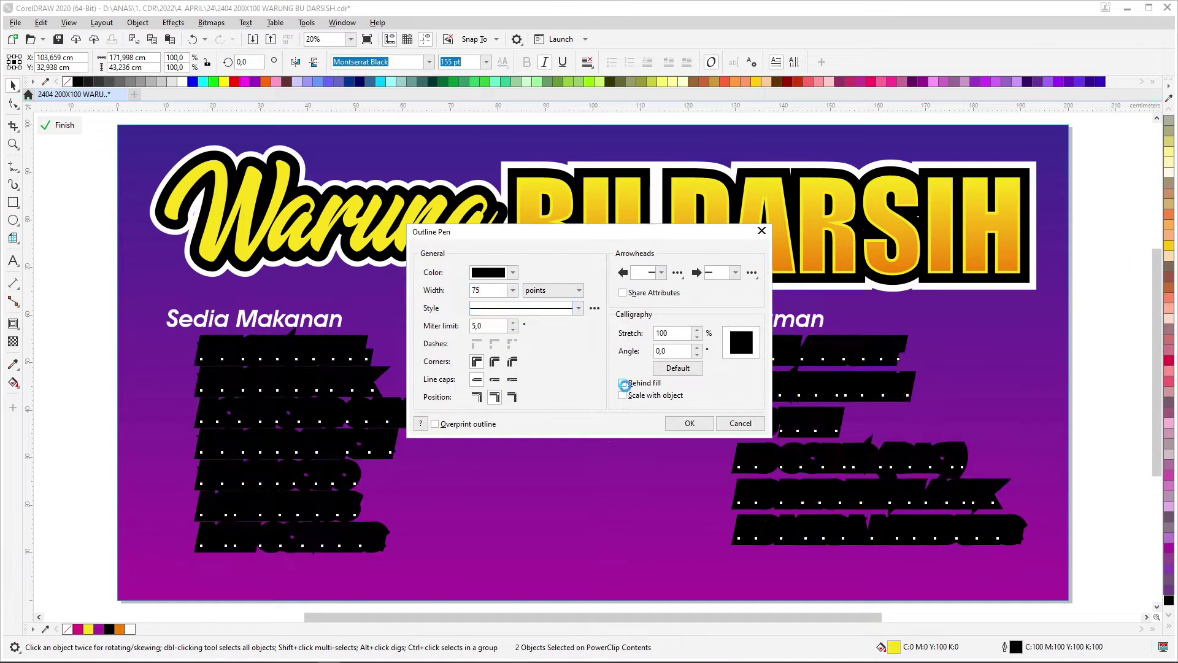
{"action": "left_click", "coordinate": [622, 395]}
{"action": "type", "text": "50"}
{"action": "key", "text": "Tab"}
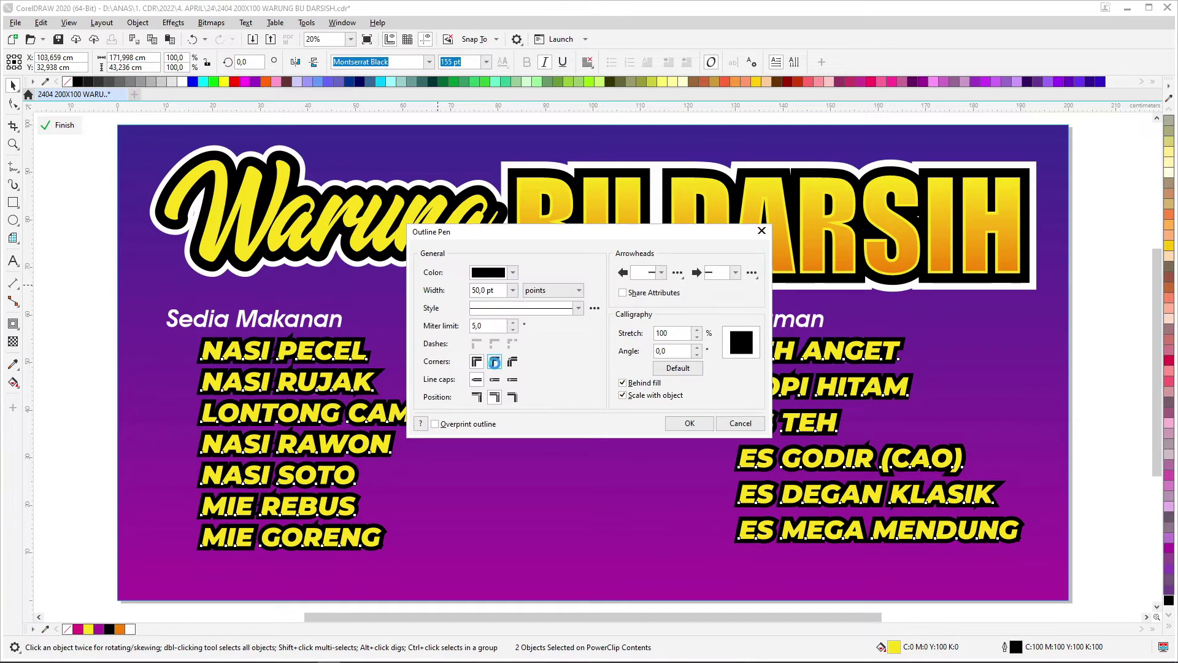
{"action": "key", "text": "Return"}
- Paste the green arrow button icon, scale it to about 5.35 cm wide and place it on the NASI PECEL row
{"action": "key", "text": "ctrl+v"}
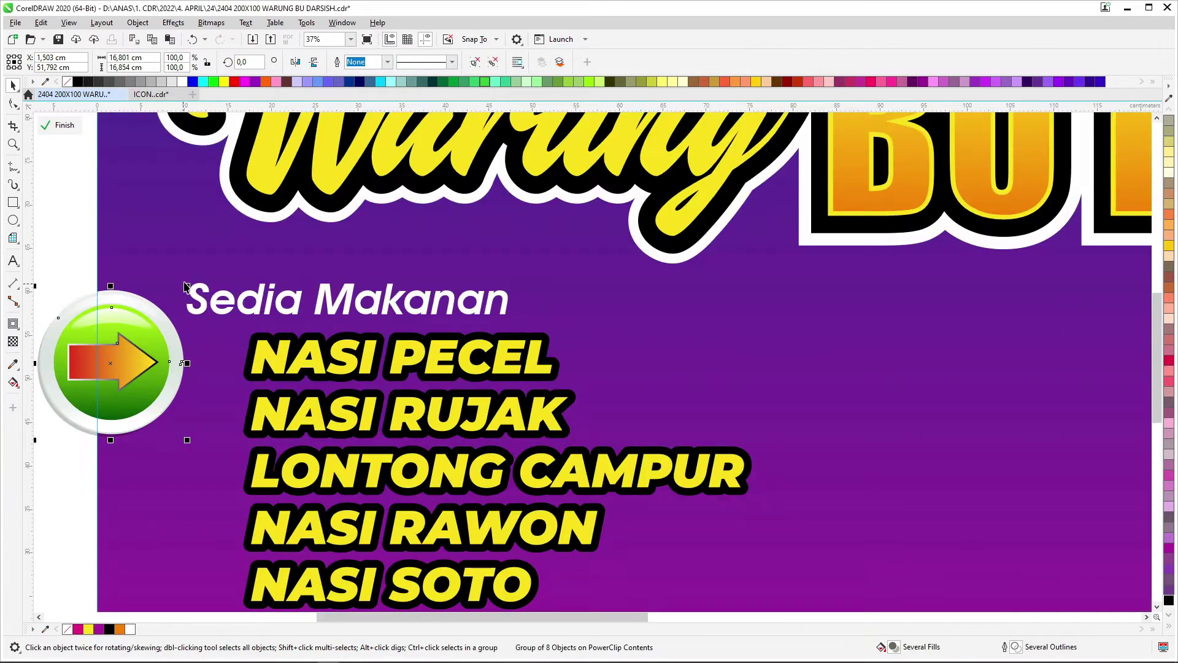
{"action": "left_click_drag", "start_coordinate": [188, 290], "coordinate": [132, 359]}
{"action": "left_click_drag", "start_coordinate": [256, 353], "coordinate": [258, 355]}
{"action": "scroll", "coordinate": [258, 355], "scroll_direction": "up", "scroll_amount": 3}
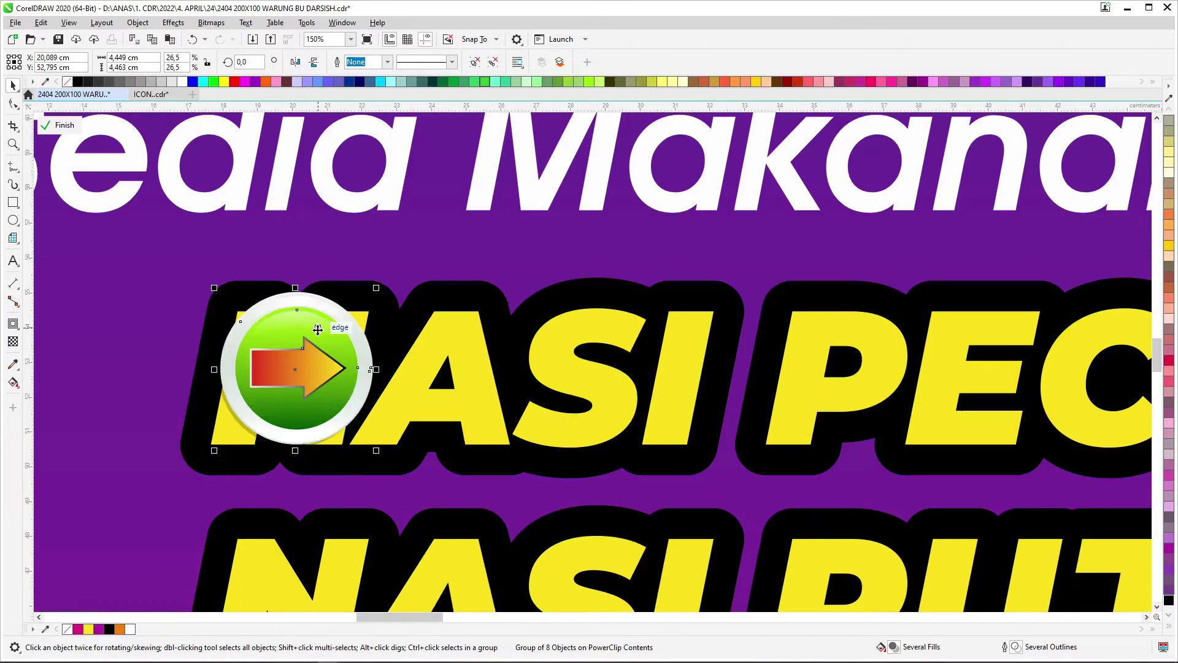
{"action": "scroll", "coordinate": [354, 296], "scroll_direction": "down", "scroll_amount": 1}
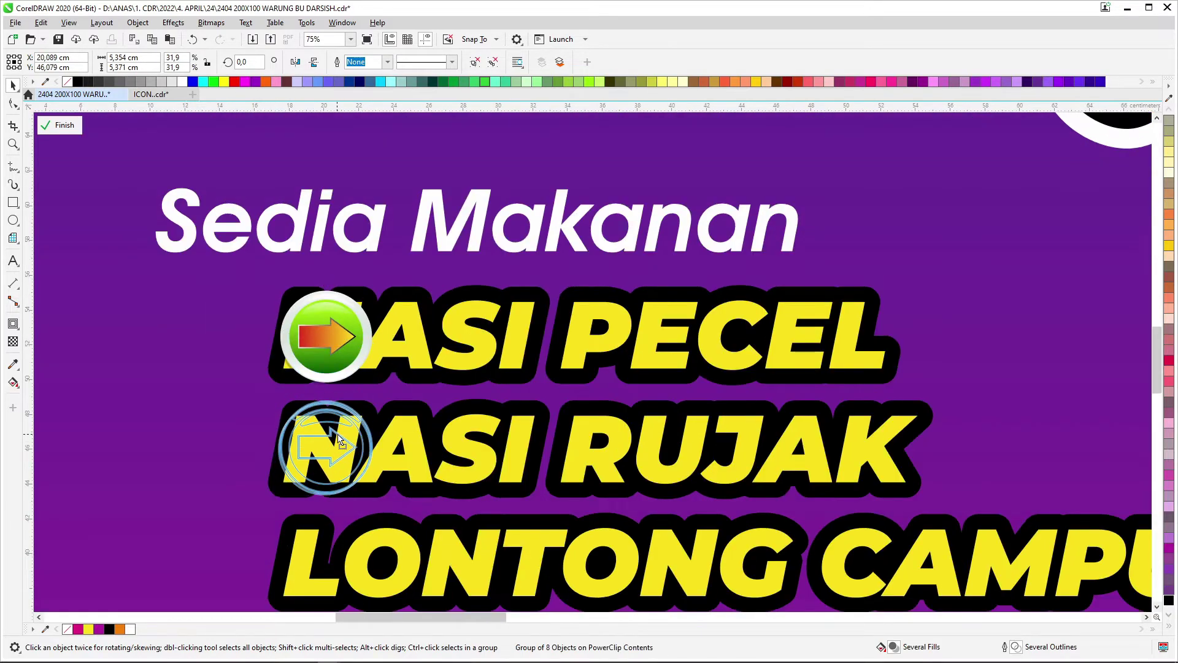
- Copy the arrow icon down to NASI RUJAK and repeat the duplicate for every remaining food row through MIE GORENG
{"action": "left_click_drag", "start_coordinate": [339, 437], "coordinate": [340, 439]}
{"action": "scroll", "coordinate": [340, 438], "scroll_direction": "down", "scroll_amount": 1}
{"action": "key", "text": "ctrl+d"}
{"action": "scroll", "coordinate": [347, 386], "scroll_direction": "down", "scroll_amount": 1}
{"action": "scroll", "coordinate": [315, 452], "scroll_direction": "up", "scroll_amount": 1}
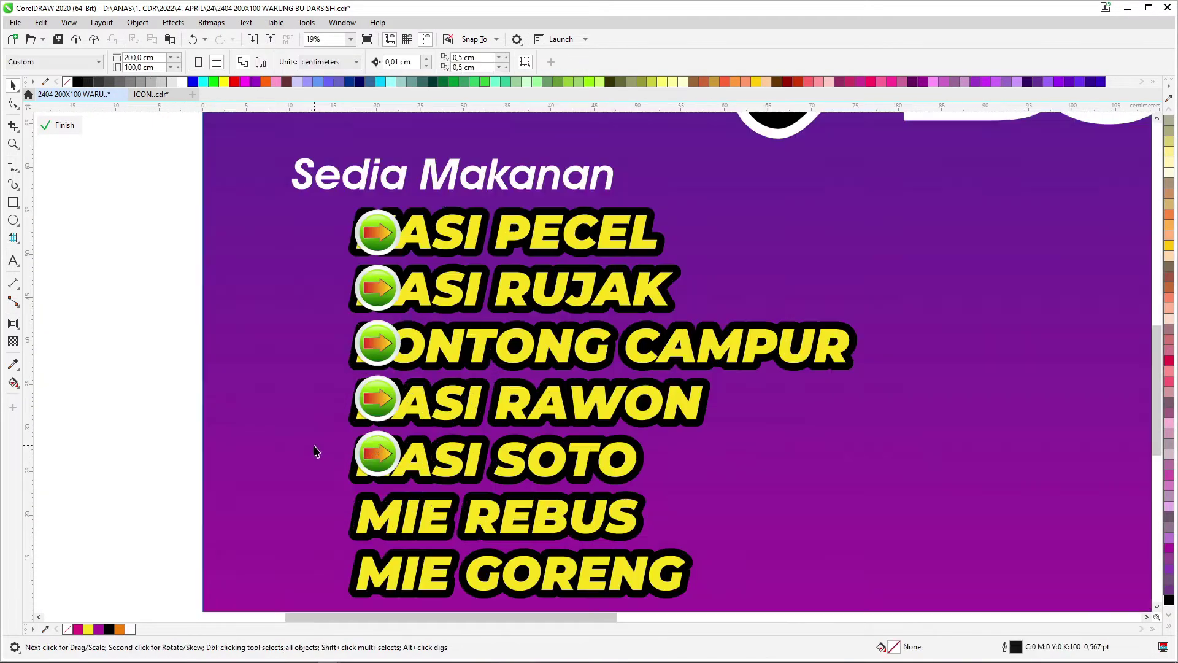
{"action": "scroll", "coordinate": [399, 434], "scroll_direction": "up", "scroll_amount": 2}
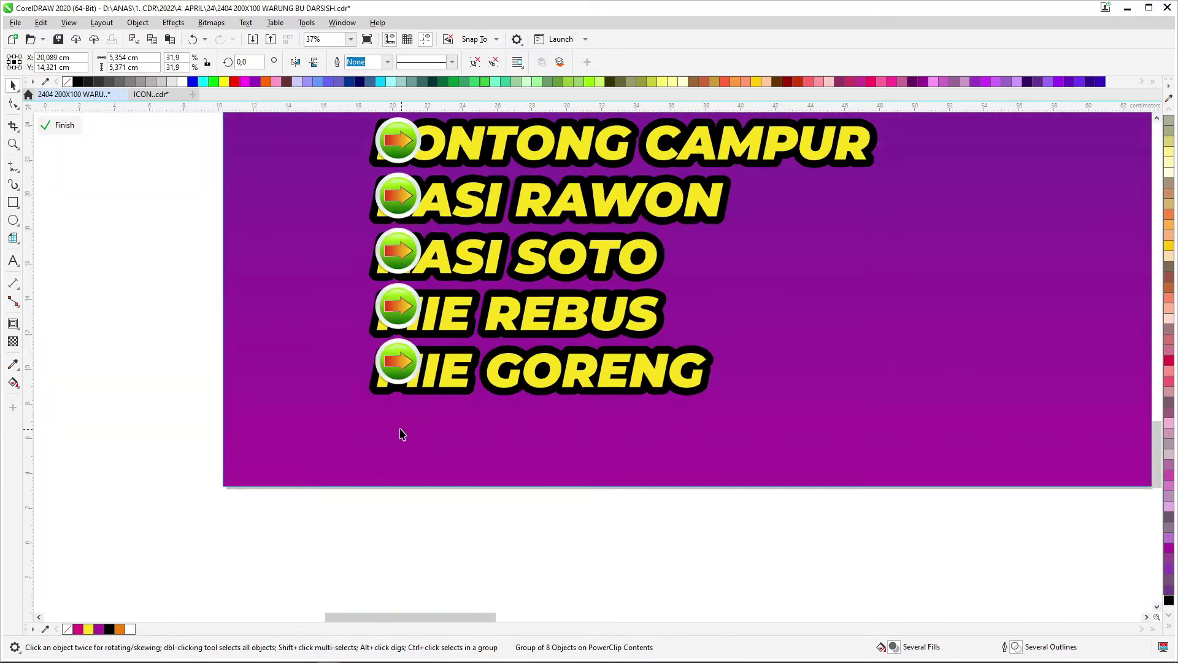
- Adjust the vertical positions of the duplicated arrow icons so each lines up with its food row
{"action": "scroll", "coordinate": [400, 433], "scroll_direction": "up", "scroll_amount": 2}
{"action": "scroll", "coordinate": [408, 344], "scroll_direction": "down", "scroll_amount": 1}
{"action": "left_click", "coordinate": [428, 176]}
{"action": "scroll", "coordinate": [428, 177], "scroll_direction": "up", "scroll_amount": 1}
{"action": "scroll", "coordinate": [427, 177], "scroll_direction": "down", "scroll_amount": 2}
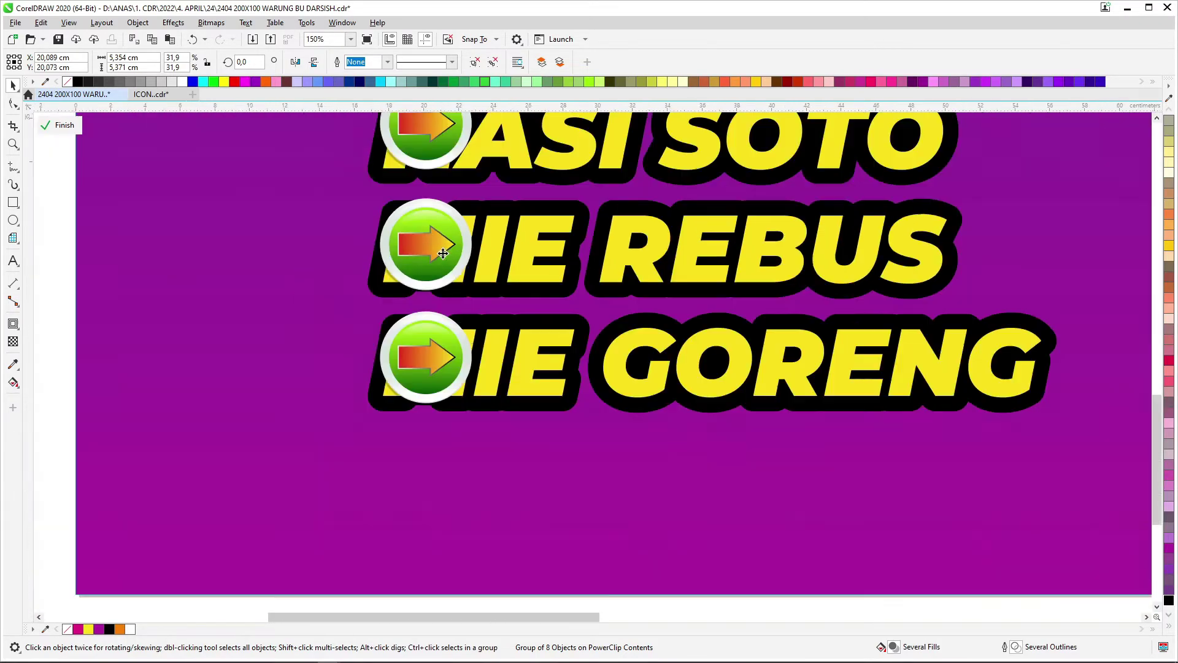
{"action": "scroll", "coordinate": [436, 184], "scroll_direction": "up", "scroll_amount": 2}
{"action": "scroll", "coordinate": [448, 187], "scroll_direction": "down", "scroll_amount": 2}
{"action": "left_click", "coordinate": [454, 187]}
{"action": "scroll", "coordinate": [458, 189], "scroll_direction": "up", "scroll_amount": 2}
{"action": "scroll", "coordinate": [466, 202], "scroll_direction": "down", "scroll_amount": 2}
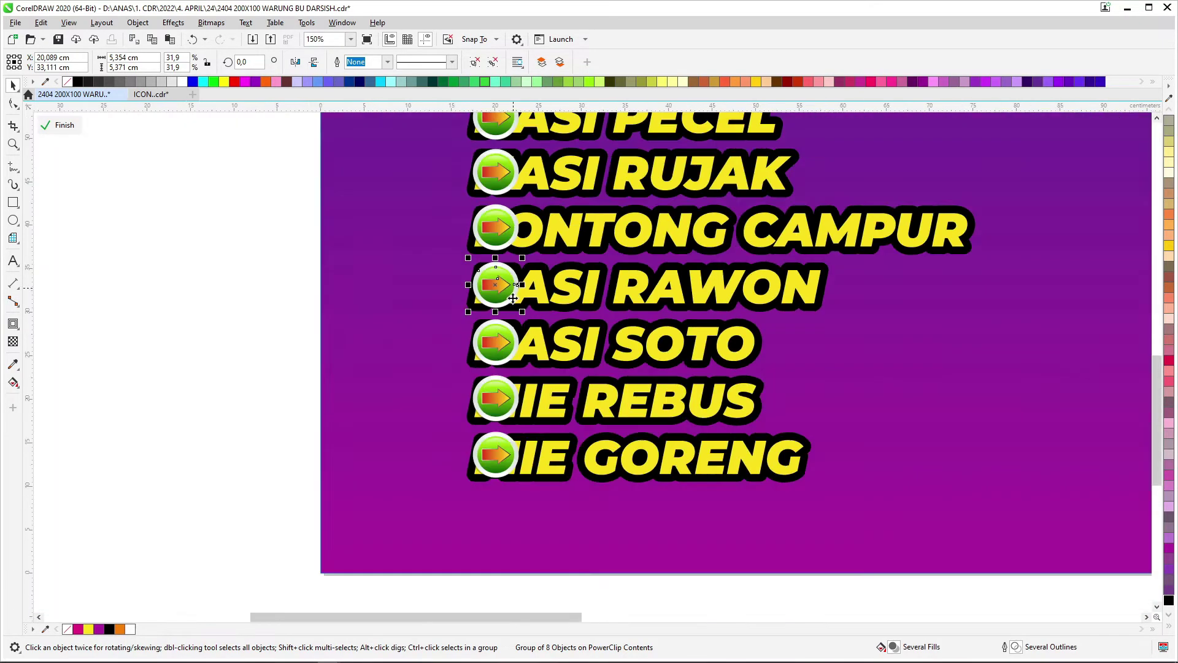
{"action": "scroll", "coordinate": [499, 223], "scroll_direction": "up", "scroll_amount": 1}
{"action": "scroll", "coordinate": [500, 262], "scroll_direction": "down", "scroll_amount": 2}
- Move the seven arrow icons in front of the food items and copy the whole column beside the drinks list
{"action": "key", "text": "Escape"}
{"action": "scroll", "coordinate": [500, 184], "scroll_direction": "up", "scroll_amount": 2}
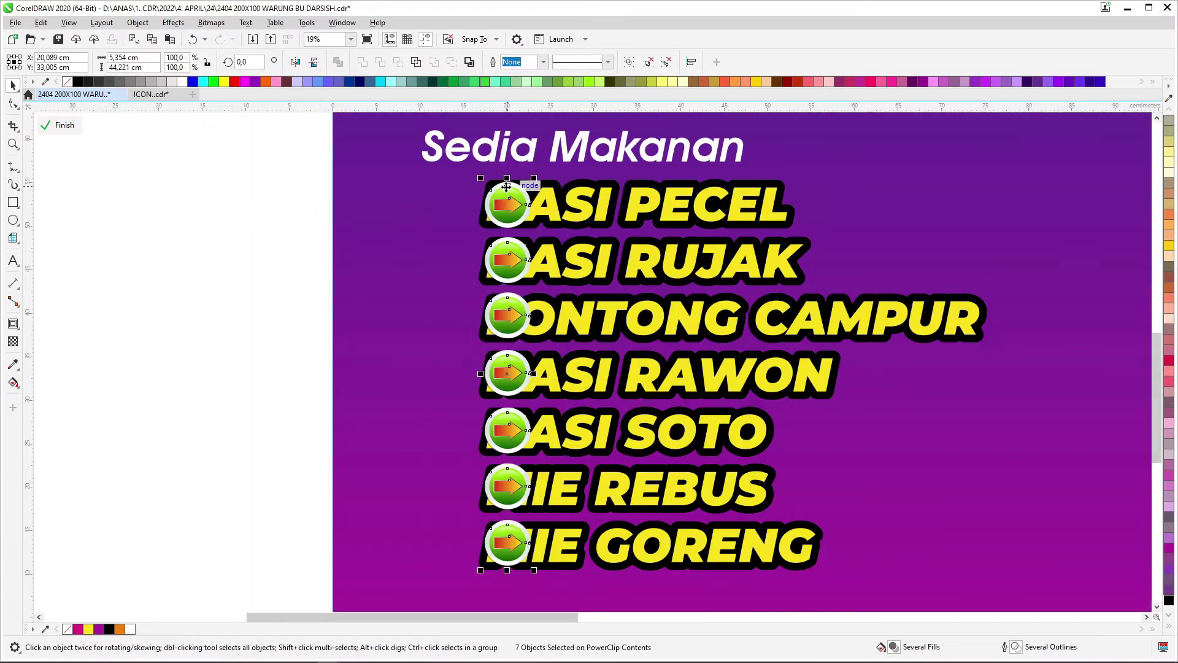
{"action": "left_click_drag", "start_coordinate": [500, 185], "coordinate": [820, 242]}
{"action": "scroll", "coordinate": [442, 202], "scroll_direction": "up", "scroll_amount": 3}
{"action": "scroll", "coordinate": [251, 182], "scroll_direction": "down", "scroll_amount": 3}
{"action": "scroll", "coordinate": [252, 182], "scroll_direction": "up", "scroll_amount": 1}
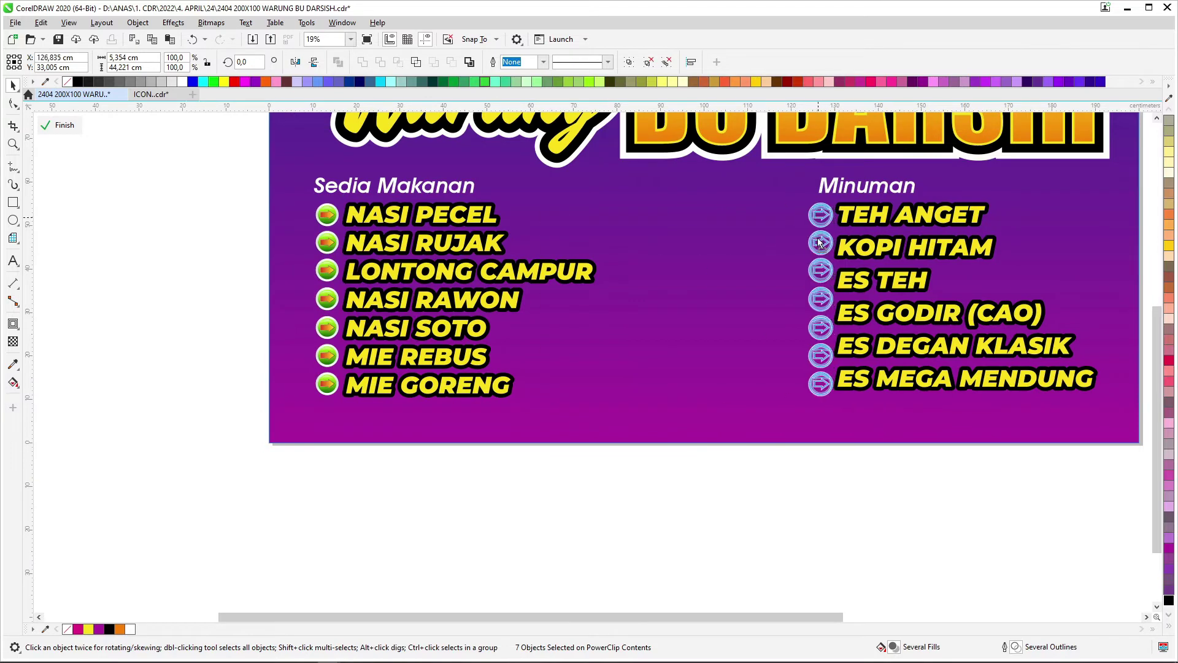
{"action": "left_click", "coordinate": [890, 419]}
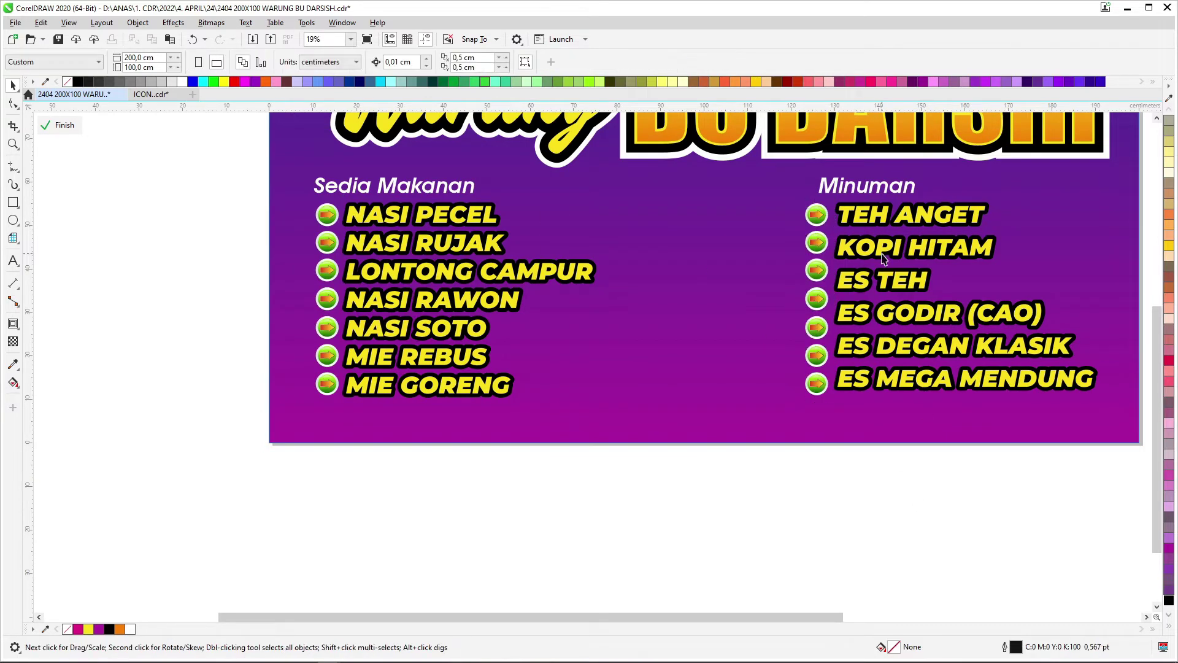
- Delete the copied arrow icons below the TEH ANGET row, keeping only the first one
{"action": "left_click", "coordinate": [893, 309]}
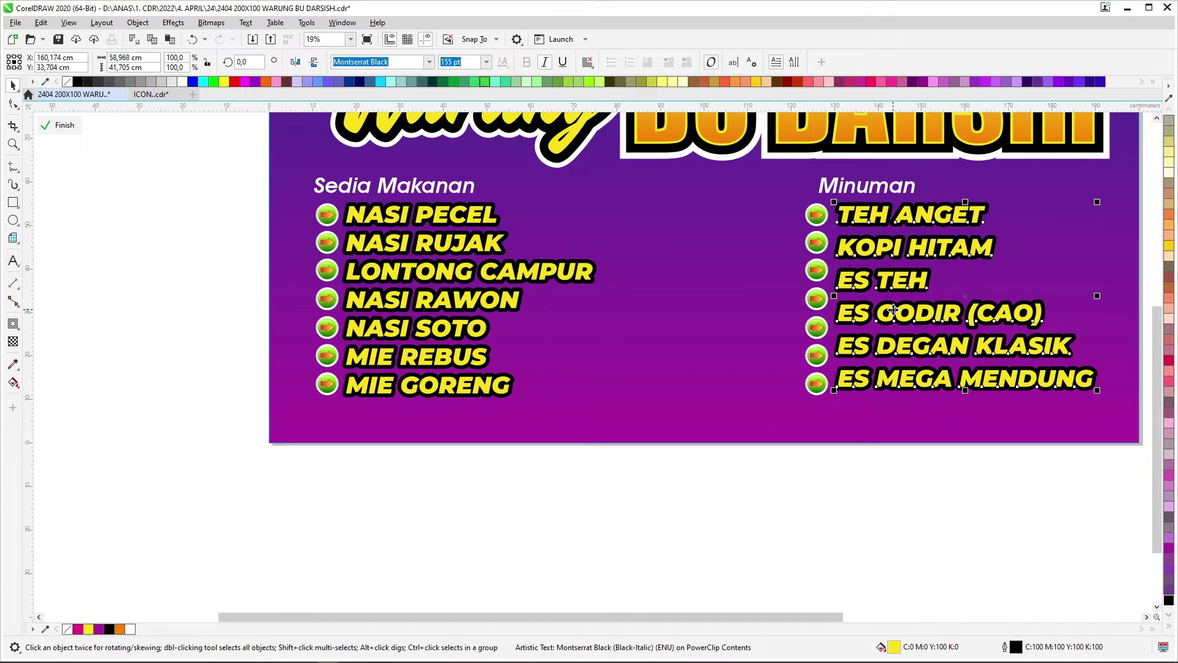
{"action": "left_click_drag", "start_coordinate": [849, 484], "coordinate": [779, 202]}
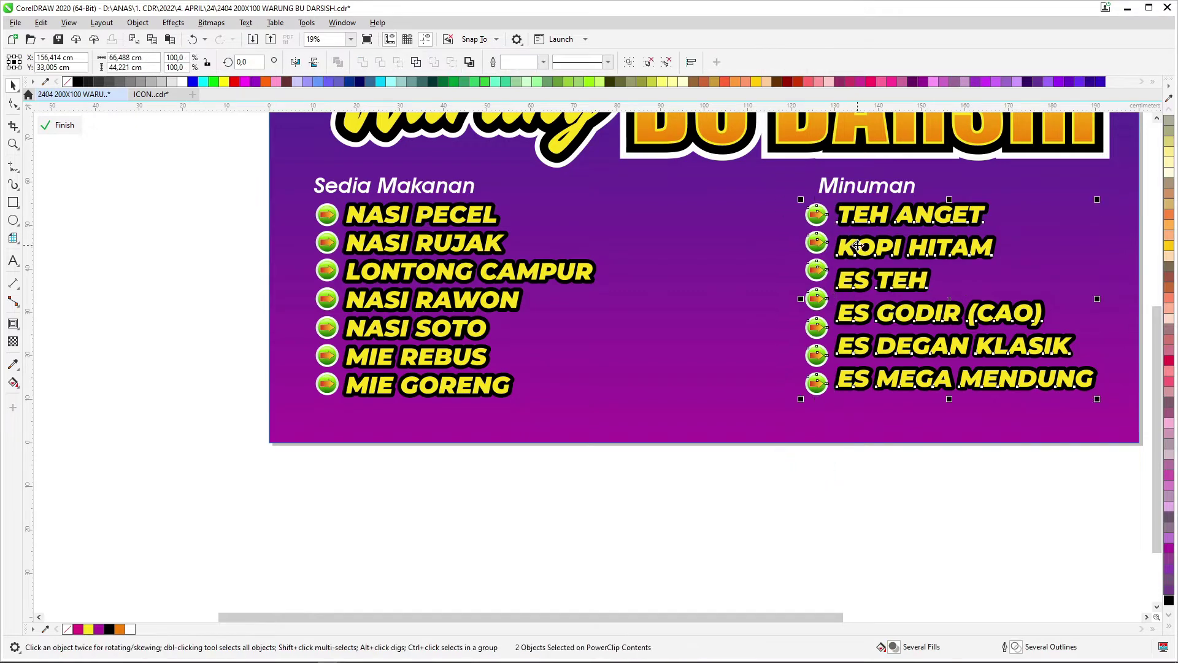
{"action": "key", "text": "Down"}
{"action": "left_click_drag", "start_coordinate": [910, 442], "coordinate": [771, 237]}
{"action": "scroll", "coordinate": [831, 203], "scroll_direction": "up", "scroll_amount": 2}
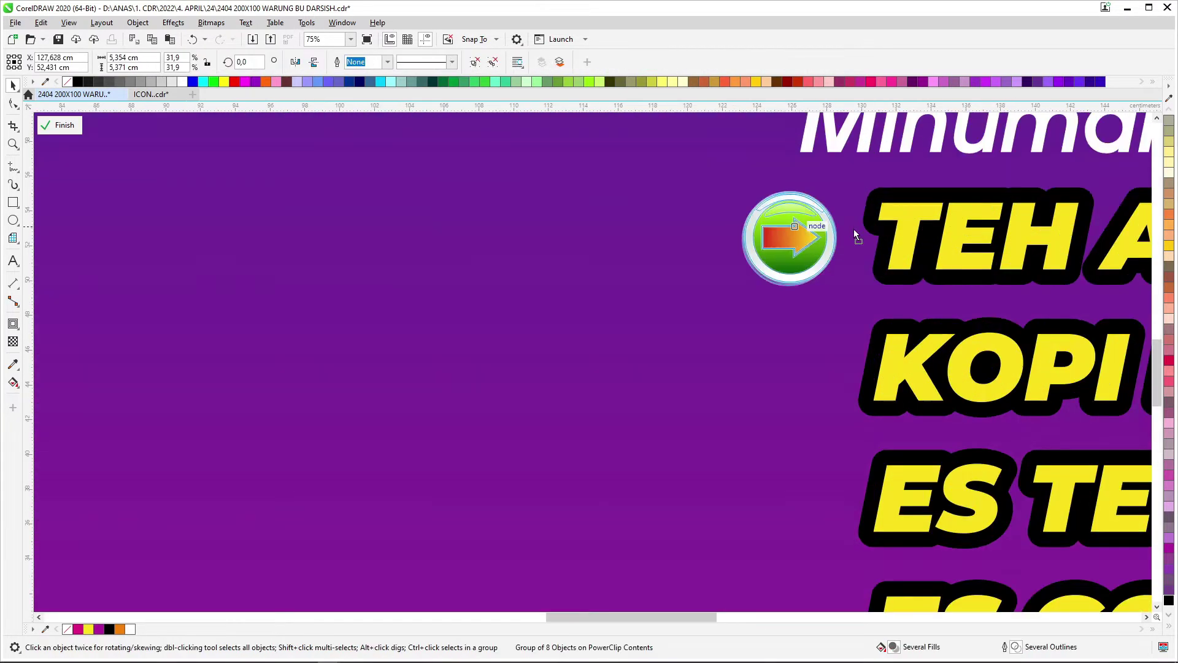
- Place the remaining icon over the start of TEH ANGET, copy it to KOPI HITAM and repeat the duplicate through ES MEGA MENDUNG
{"action": "left_click_drag", "start_coordinate": [855, 233], "coordinate": [936, 282]}
{"action": "left_click_drag", "start_coordinate": [941, 347], "coordinate": [941, 347]}
{"action": "scroll", "coordinate": [941, 347], "scroll_direction": "down", "scroll_amount": 1}
{"action": "key", "text": "ctrl+r"}
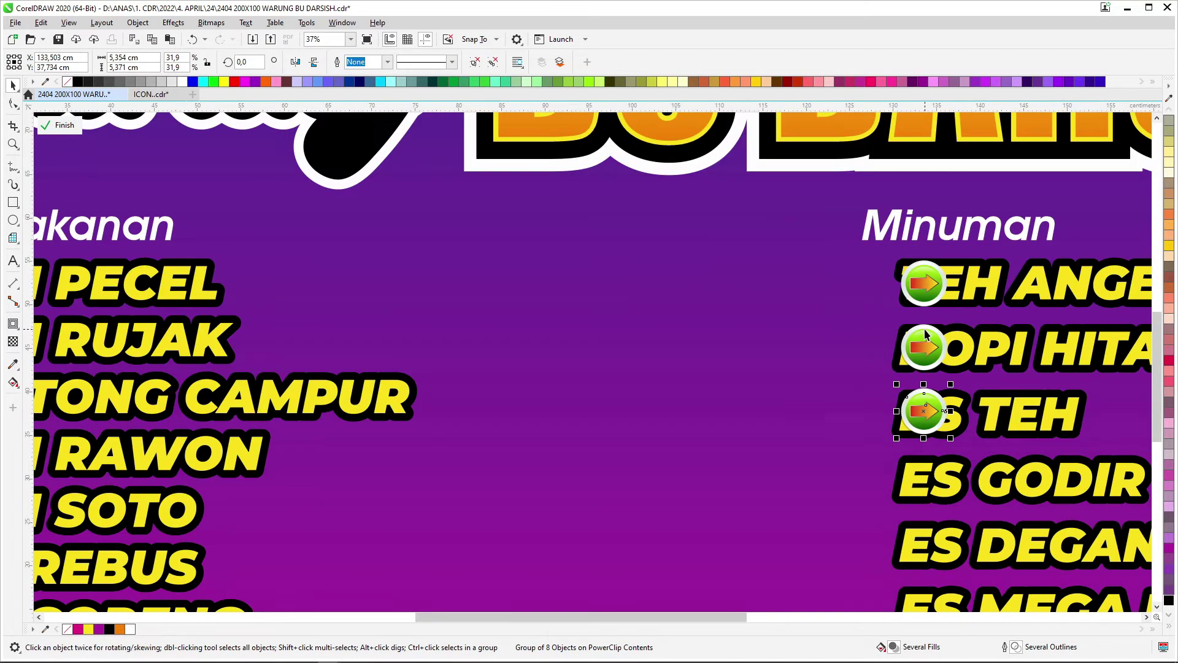
{"action": "scroll", "coordinate": [807, 281], "scroll_direction": "down", "scroll_amount": 1}
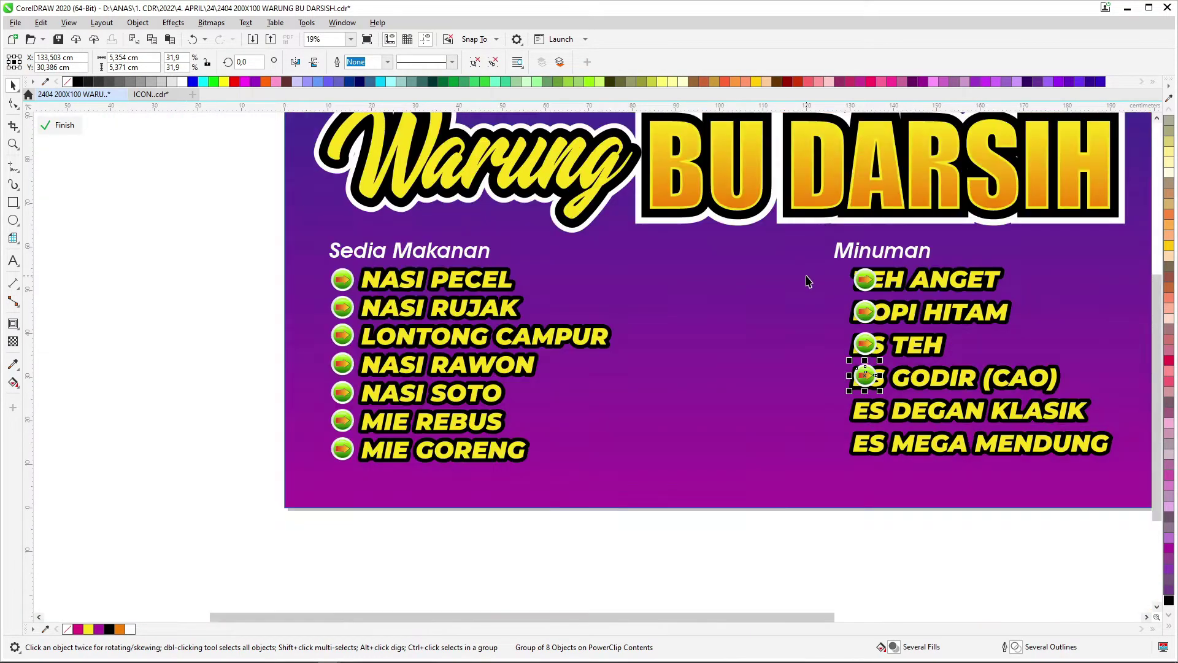
{"action": "scroll", "coordinate": [859, 371], "scroll_direction": "down", "scroll_amount": 1}
{"action": "scroll", "coordinate": [866, 376], "scroll_direction": "up", "scroll_amount": 4}
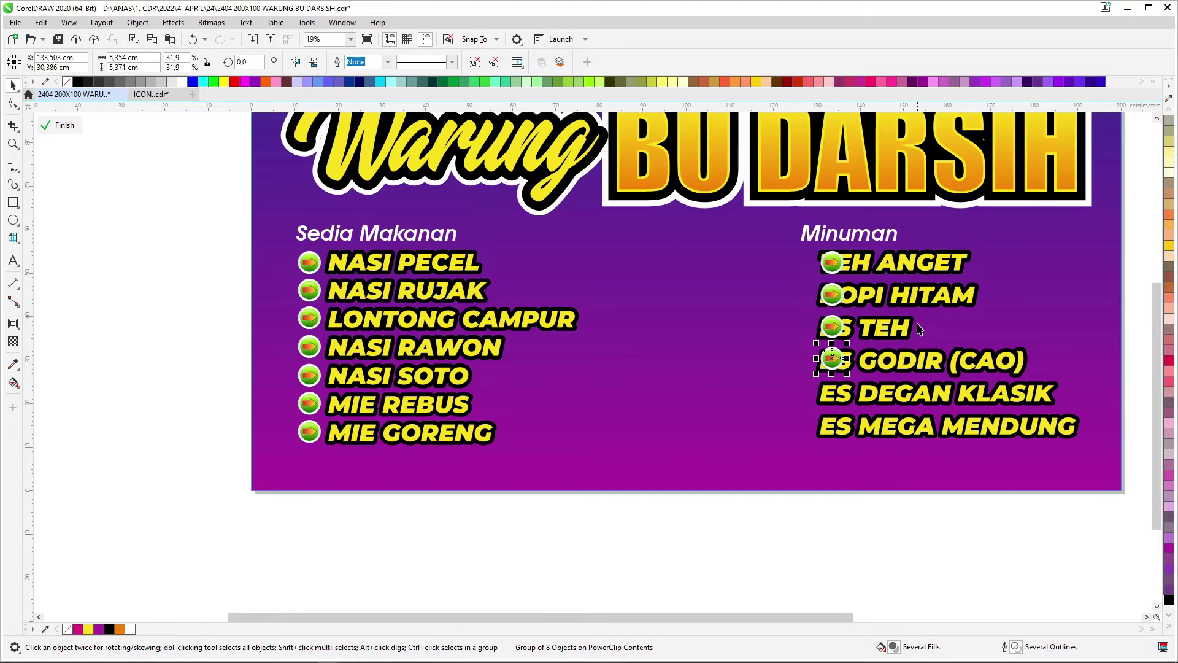
{"action": "scroll", "coordinate": [782, 319], "scroll_direction": "down", "scroll_amount": 2}
{"action": "key", "text": "ctrl+r"}
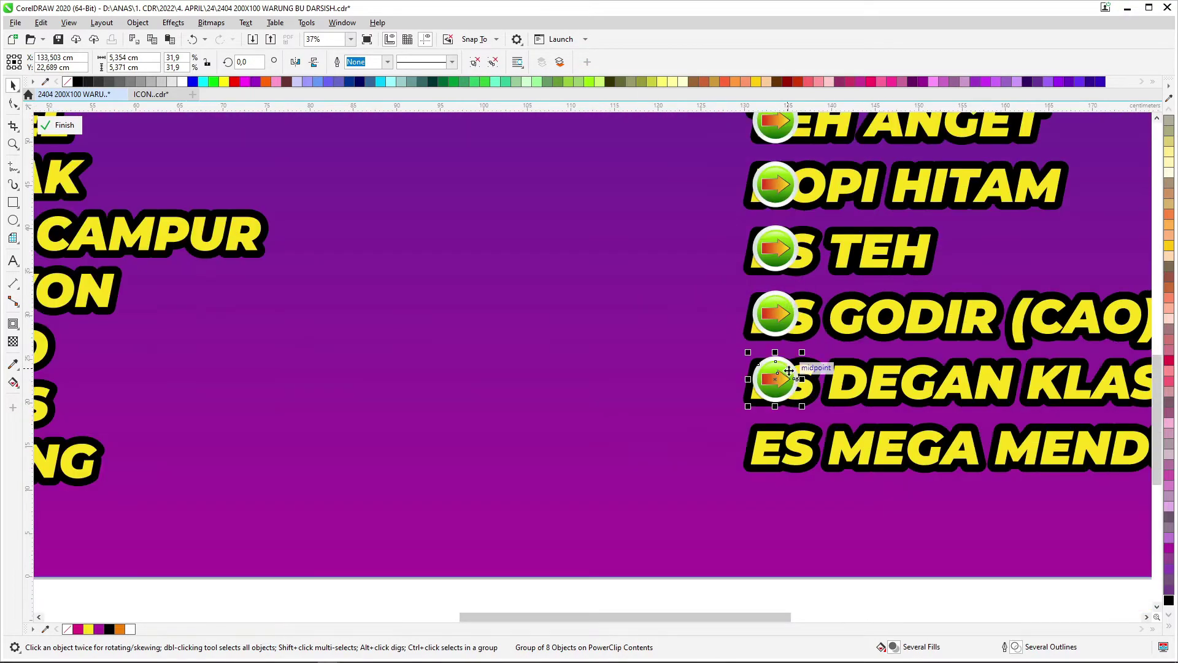
{"action": "scroll", "coordinate": [789, 371], "scroll_direction": "down", "scroll_amount": 2}
{"action": "key", "text": "ctrl+r"}
- Move the six drink icons in front of their items and shift the Minuman and Sedia Makanan headings slightly left
{"action": "key", "text": "ctrl+a"}
{"action": "scroll", "coordinate": [860, 309], "scroll_direction": "up", "scroll_amount": 3}
{"action": "scroll", "coordinate": [860, 309], "scroll_direction": "down", "scroll_amount": 3}
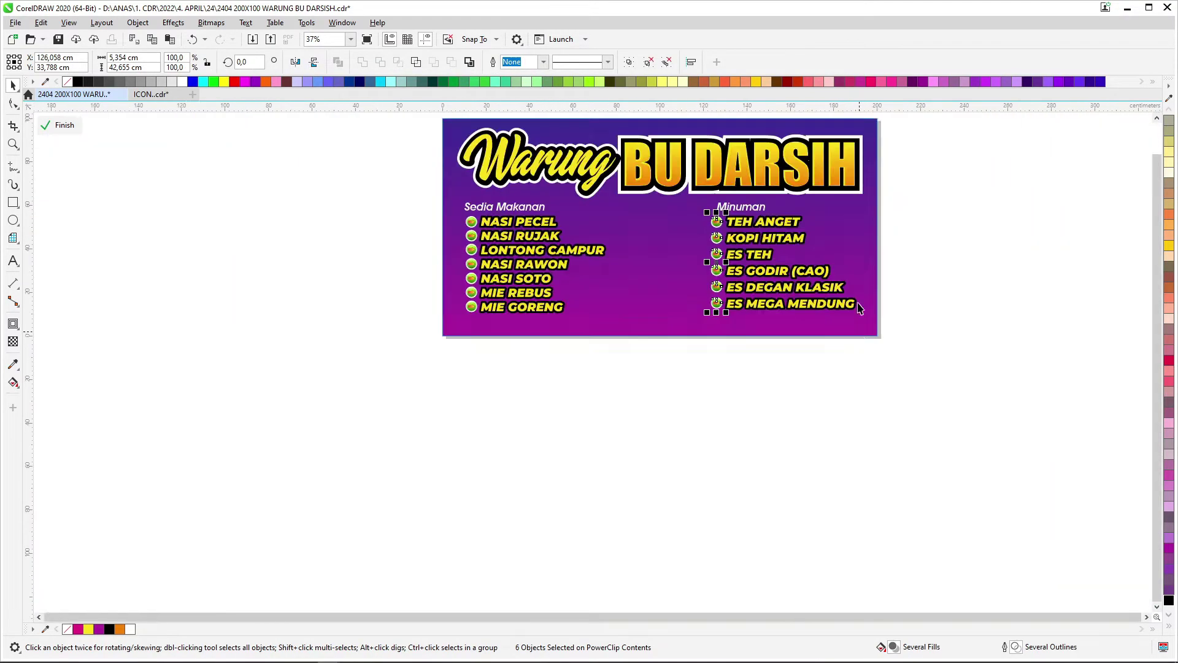
{"action": "scroll", "coordinate": [740, 183], "scroll_direction": "up", "scroll_amount": 1}
{"action": "left_click", "coordinate": [751, 207]}
{"action": "scroll", "coordinate": [322, 236], "scroll_direction": "down", "scroll_amount": 2}
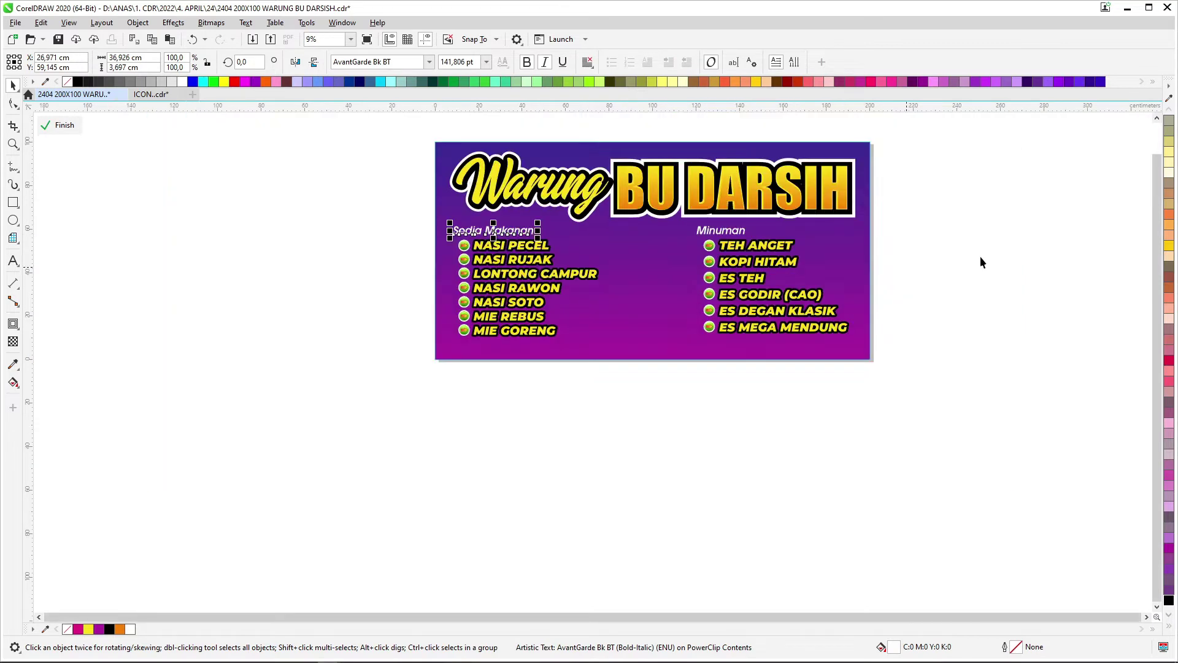
- Group the headings, lists and icons, center the group horizontally on the banner and finish editing the PowerClip
{"action": "left_click_drag", "start_coordinate": [872, 210], "coordinate": [429, 364]}
{"action": "left_click", "coordinate": [687, 413], "text": "ctrl"}
{"action": "key", "text": "shift+F2"}
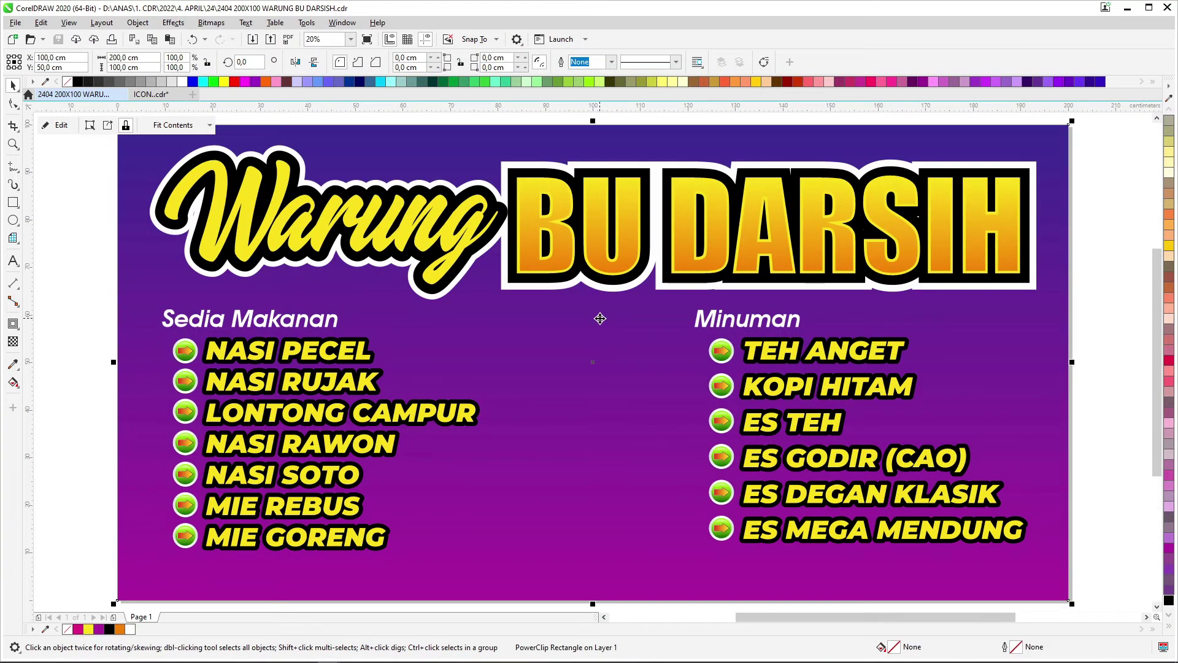
- Paste the food images and scale down the large grilled chicken plate
{"action": "key", "text": "ctrl+v"}
{"action": "scroll", "coordinate": [599, 318], "scroll_direction": "down", "scroll_amount": 2}
{"action": "left_click", "coordinate": [655, 381]}
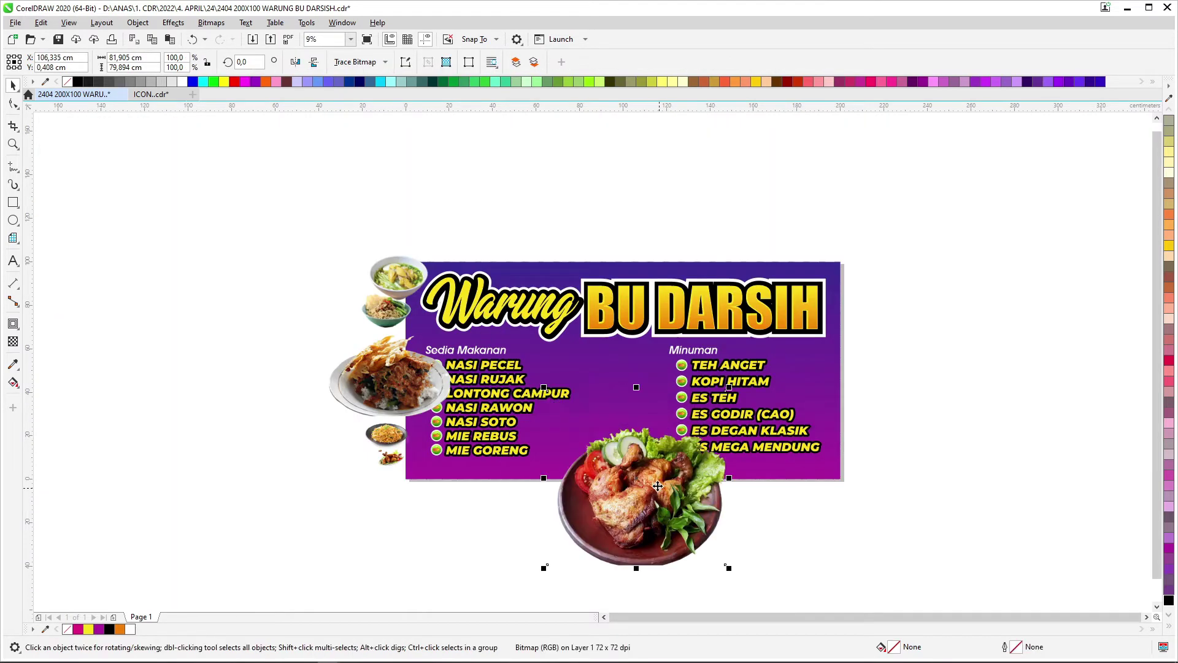
{"action": "left_click_drag", "start_coordinate": [691, 336], "coordinate": [693, 305]}
{"action": "scroll", "coordinate": [587, 442], "scroll_direction": "up", "scroll_amount": 2}
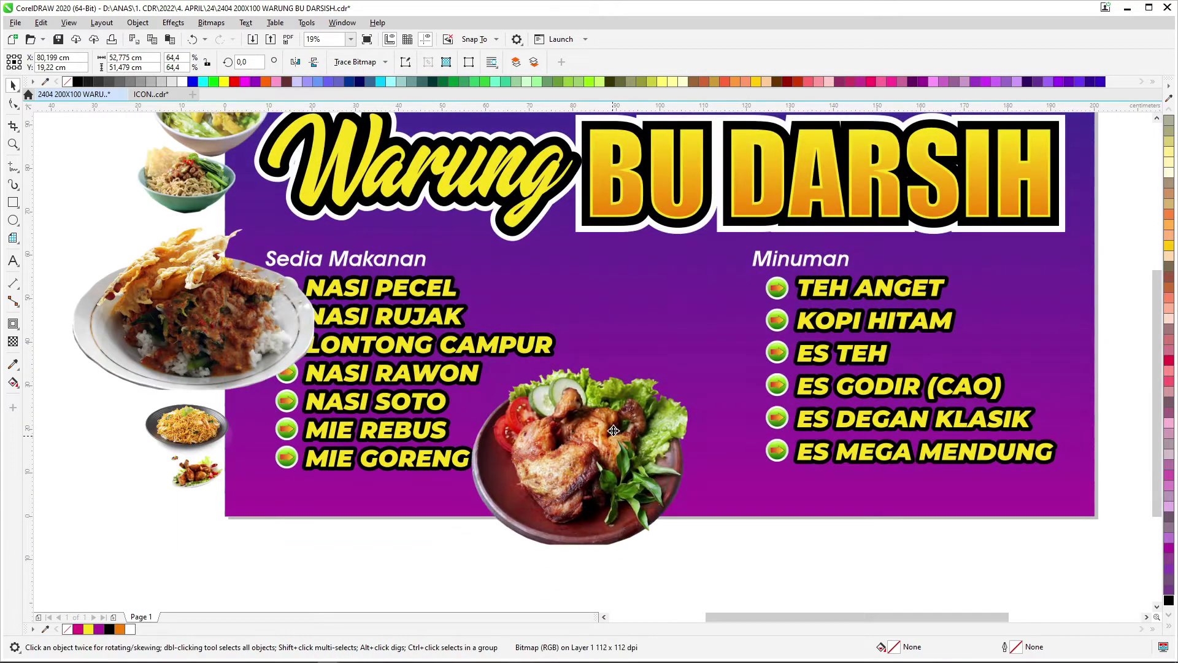
{"action": "left_click_drag", "start_coordinate": [687, 355], "coordinate": [672, 369]}
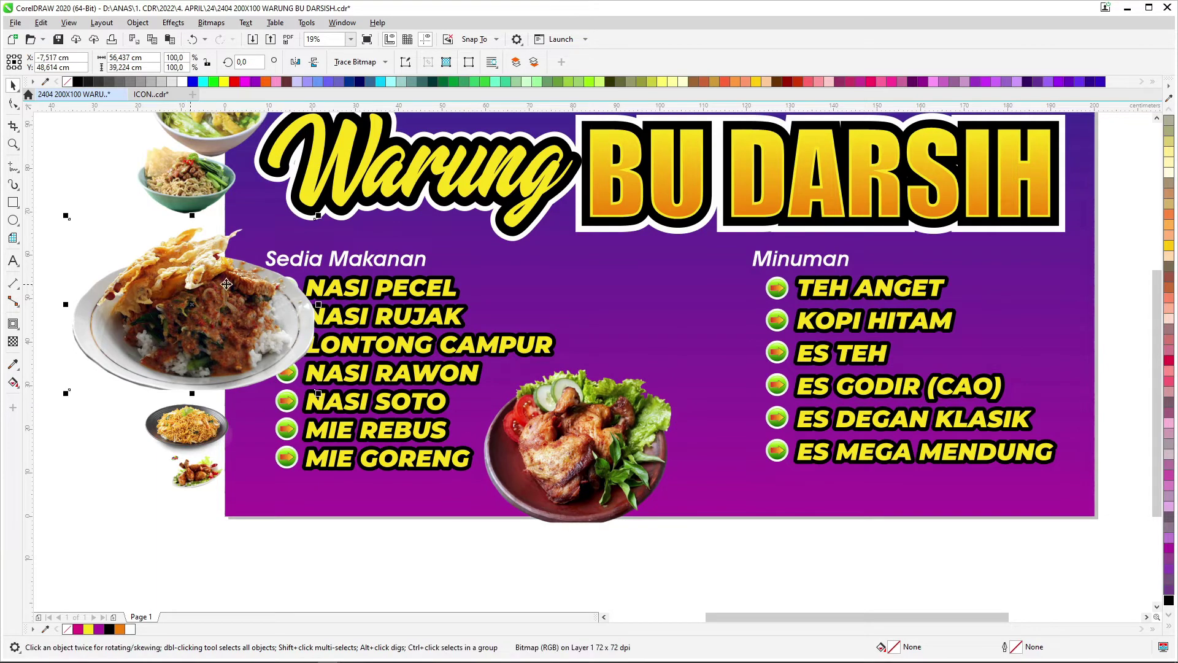
{"action": "scroll", "coordinate": [584, 424], "scroll_direction": "down", "scroll_amount": 2}
{"action": "left_click_drag", "start_coordinate": [583, 432], "coordinate": [612, 556]}
{"action": "left_click_drag", "start_coordinate": [410, 360], "coordinate": [468, 548]}
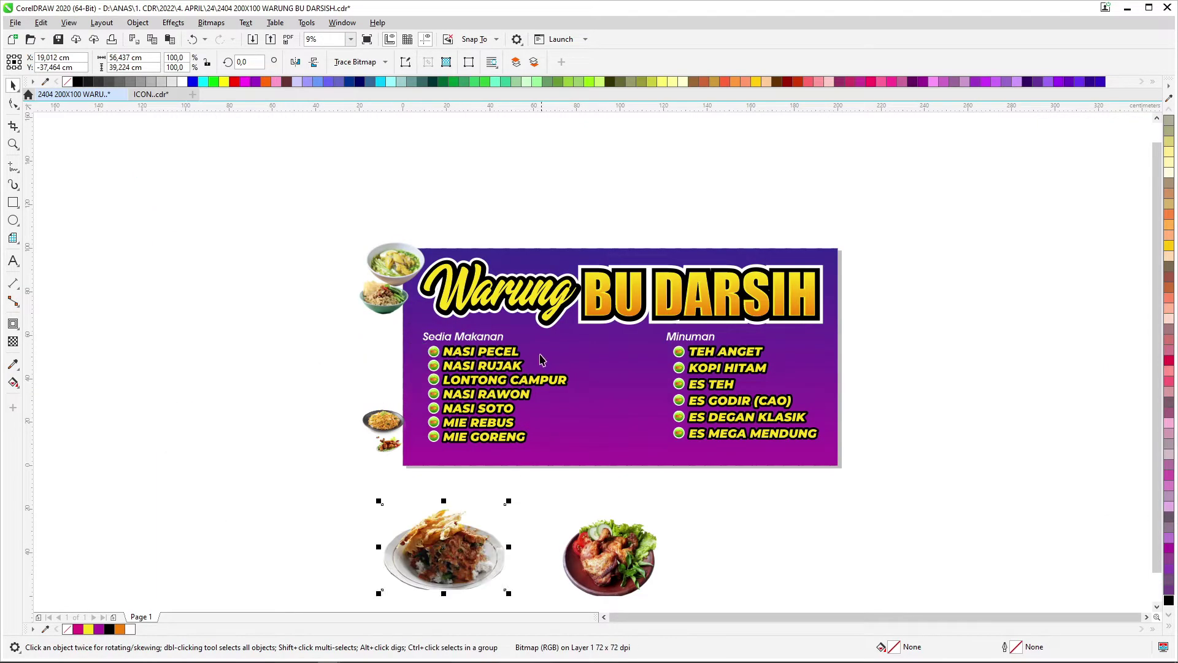
{"action": "left_click", "coordinate": [497, 354]}
{"action": "key", "text": "ctrl+z"}
- Move the grilled chicken plate beside the other food images, place them all inside the banner's PowerClip and open its contents for editing
{"action": "left_click_drag", "start_coordinate": [610, 557], "coordinate": [329, 457]}
{"action": "left_click", "coordinate": [255, 172]}
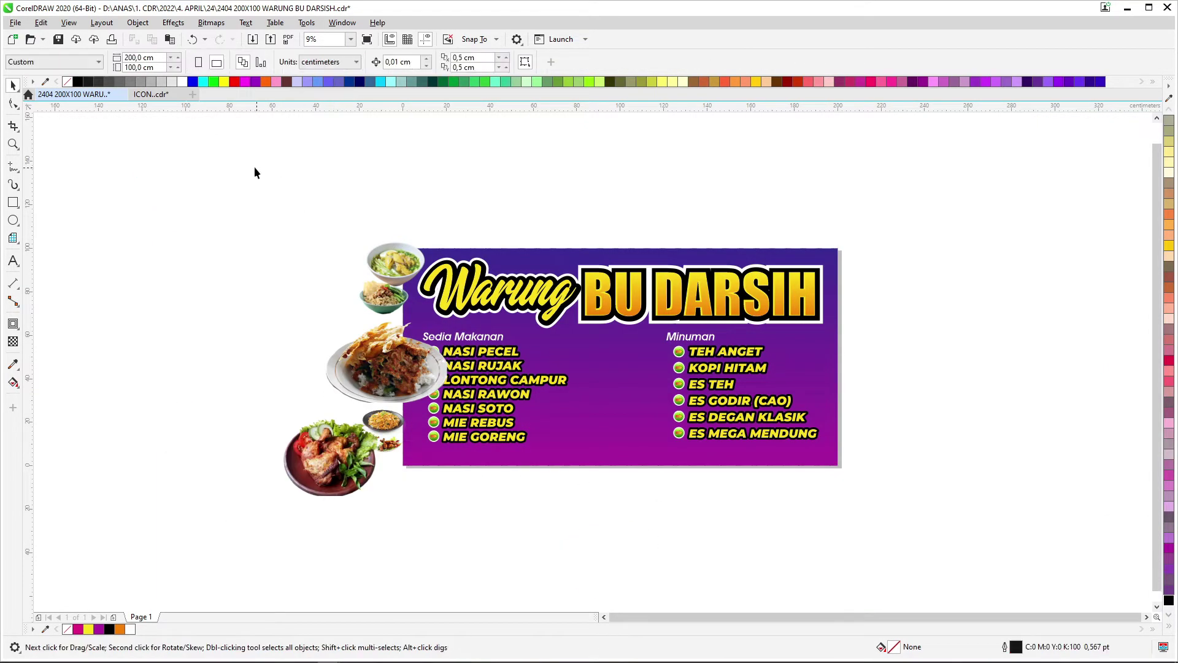
{"action": "left_click_drag", "start_coordinate": [481, 543], "coordinate": [481, 544]}
{"action": "left_click", "coordinate": [46, 124]}
- Bring the grouped headings, lists and icons in front of the food images
{"action": "left_click_drag", "start_coordinate": [578, 516], "coordinate": [433, 349]}
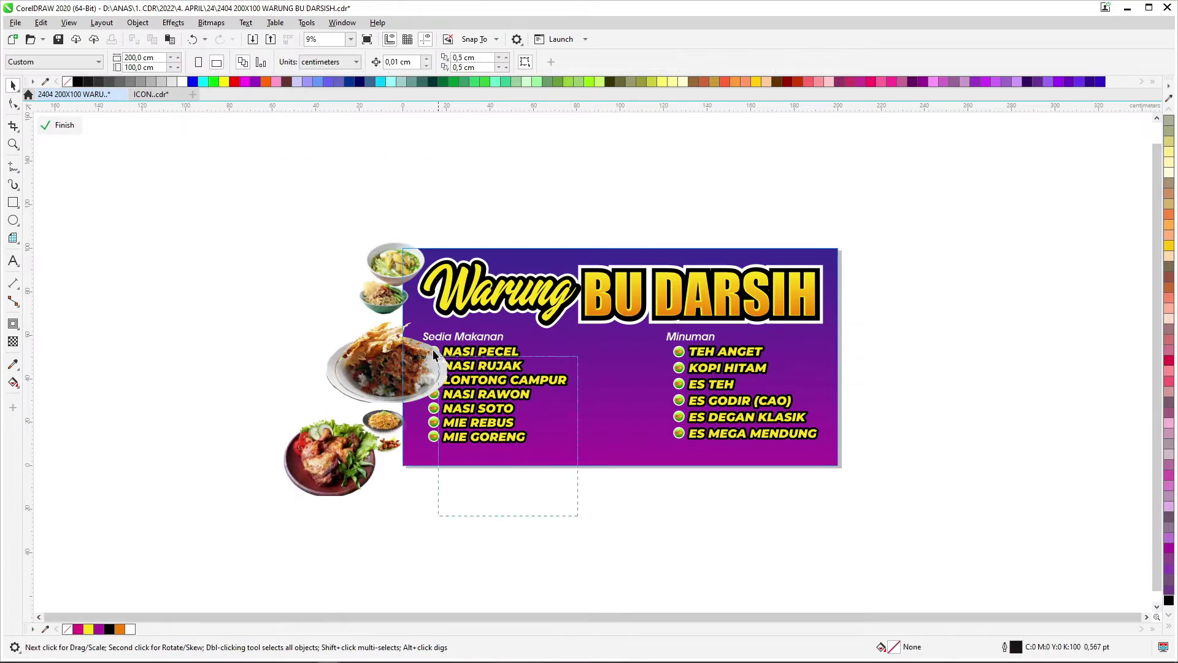
{"action": "scroll", "coordinate": [511, 368], "scroll_direction": "up", "scroll_amount": 2}
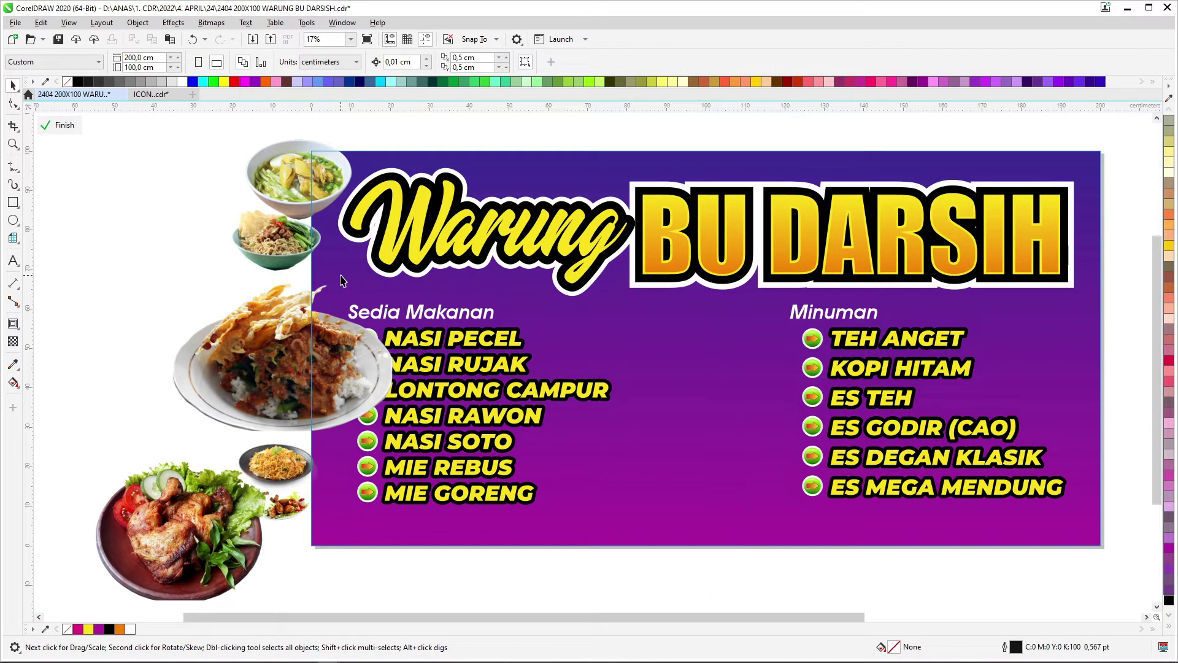
{"action": "left_click_drag", "start_coordinate": [342, 280], "coordinate": [342, 280]}
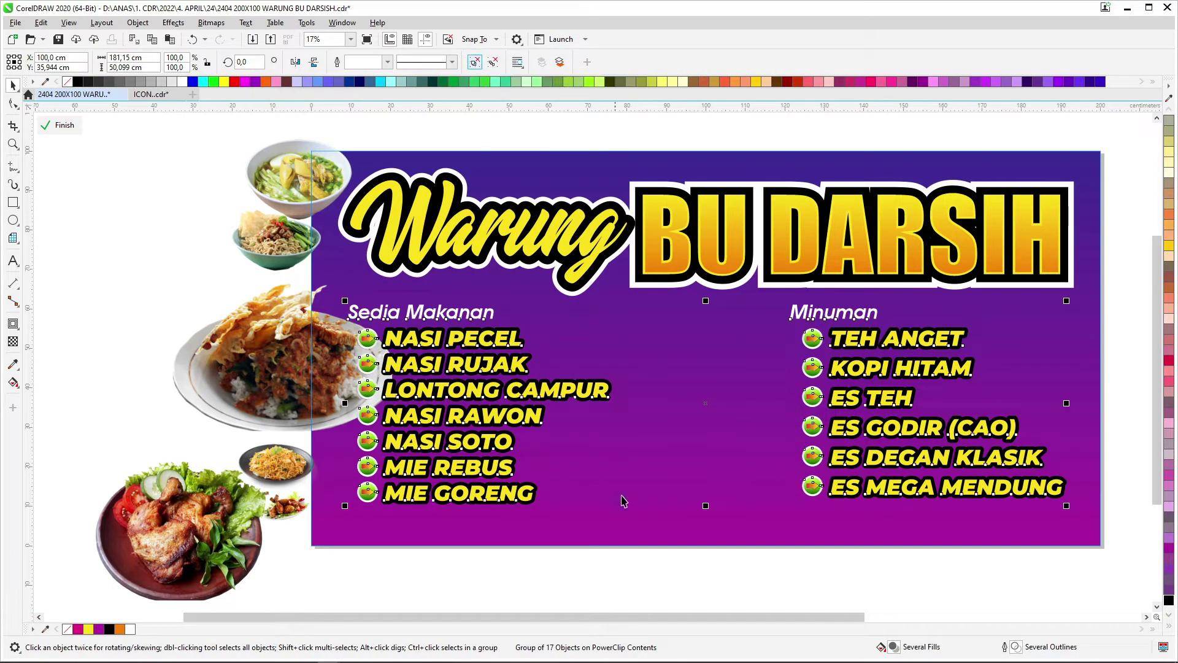
- Arrange the nasi pecel plate and the grilled chicken plate side by side below the banner
{"action": "left_click_drag", "start_coordinate": [294, 336], "coordinate": [752, 417]}
{"action": "left_click_drag", "start_coordinate": [182, 521], "coordinate": [586, 460]}
{"action": "scroll", "coordinate": [751, 454], "scroll_direction": "down", "scroll_amount": 3}
{"action": "left_click_drag", "start_coordinate": [703, 332], "coordinate": [707, 529]}
- Place the fried noodle plate behind the pecel and grilled chicken plates, enlarged to about 45.3 cm wide
{"action": "left_click_drag", "start_coordinate": [278, 348], "coordinate": [503, 469]}
{"action": "left_click_drag", "start_coordinate": [559, 441], "coordinate": [621, 415]}
{"action": "left_click", "coordinate": [576, 452]}
{"action": "mouse_move", "coordinate": [576, 452]}
{"action": "left_mouse_down"}
{"action": "mouse_move", "coordinate": [614, 467]}
{"action": "mouse_move", "coordinate": [584, 442]}
{"action": "left_mouse_up"}
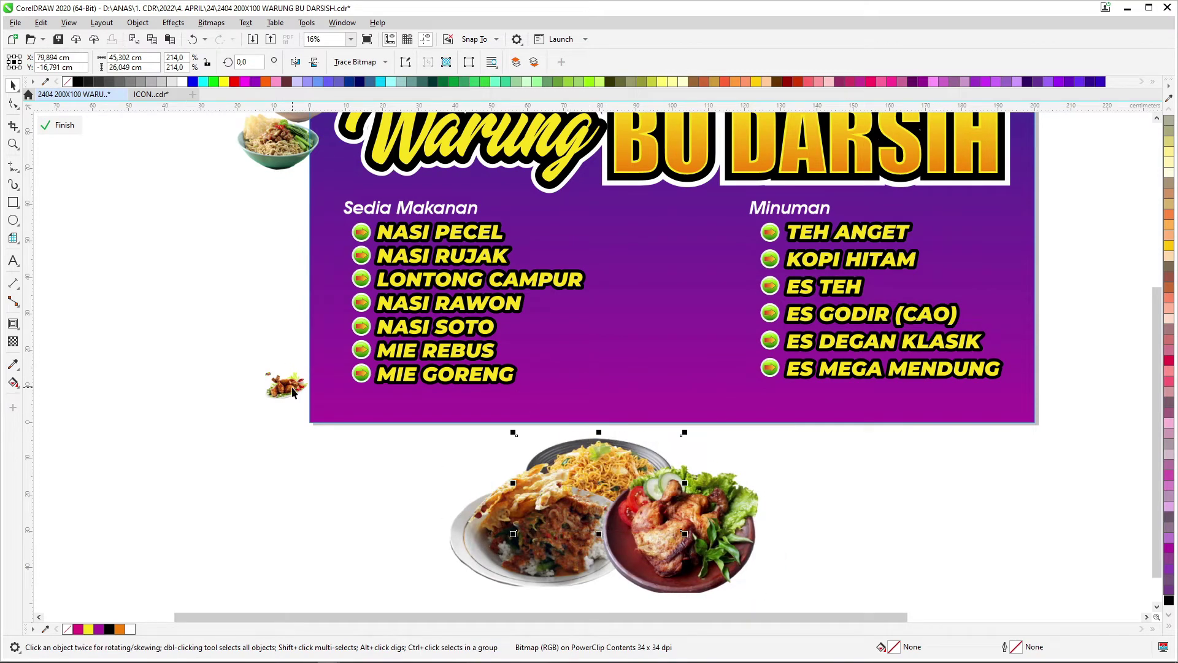
- Trim the logo watermark off the small fried chicken image using an ellipse drawn around it
{"action": "left_click", "coordinate": [295, 391]}
{"action": "scroll", "coordinate": [295, 381], "scroll_direction": "up", "scroll_amount": 4}
{"action": "key", "text": "F7"}
{"action": "key", "text": "space"}
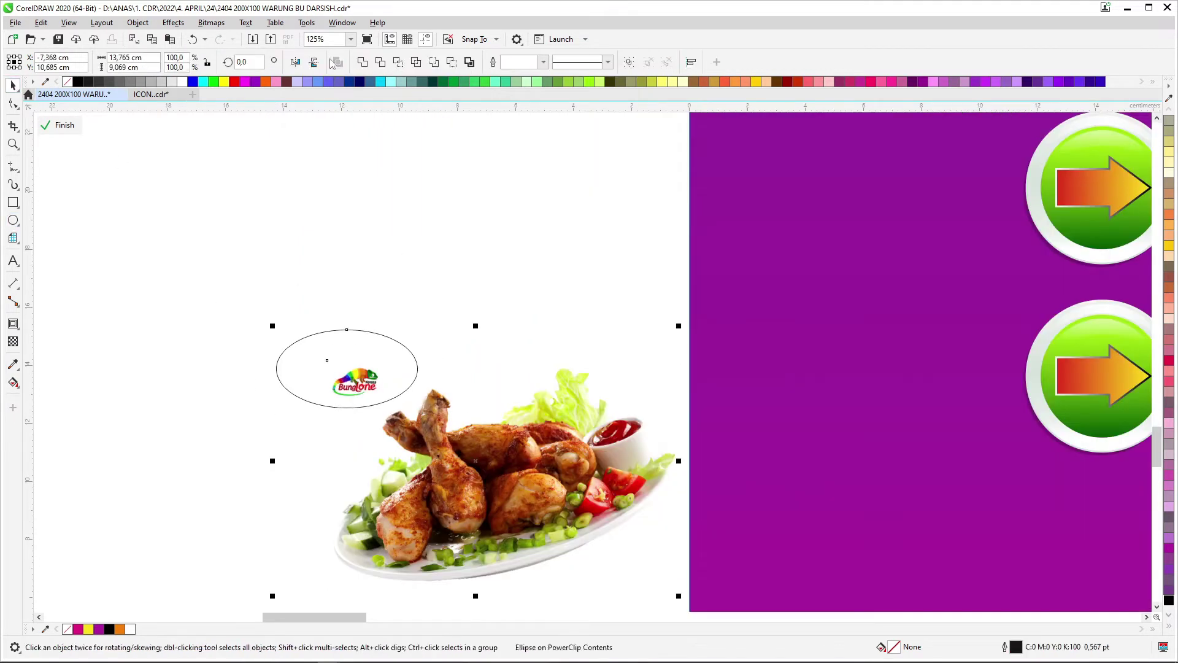
{"action": "scroll", "coordinate": [355, 366], "scroll_direction": "down", "scroll_amount": 5}
{"action": "scroll", "coordinate": [351, 331], "scroll_direction": "down", "scroll_amount": 5}
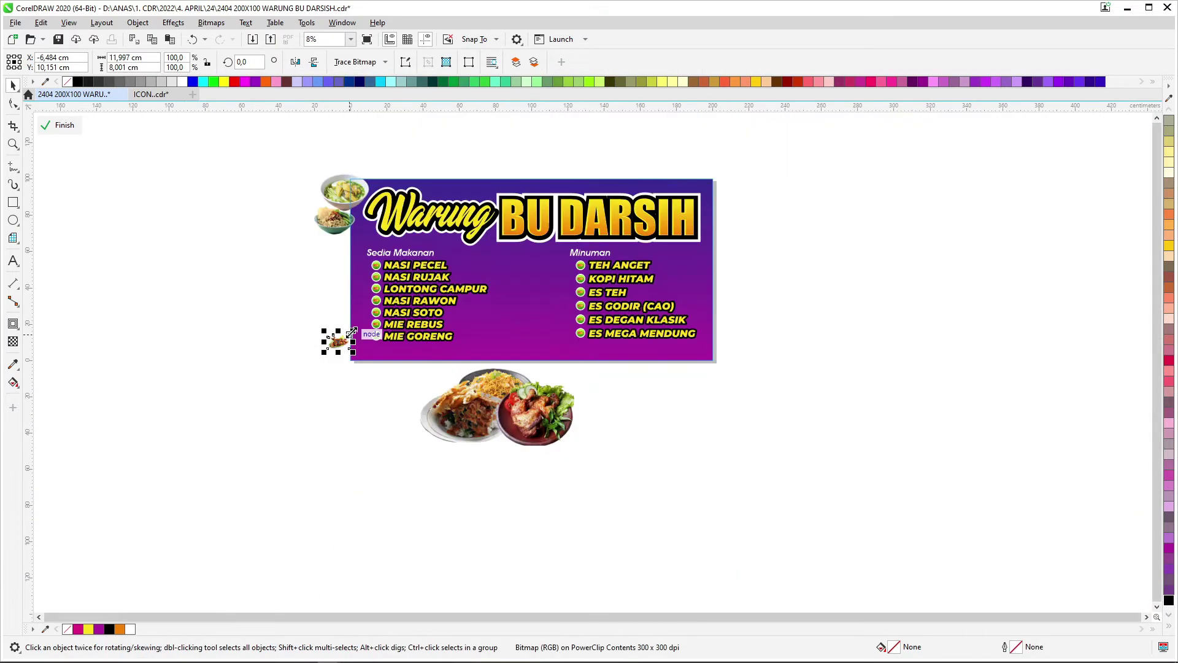
- Place the fried chicken image behind the grilled chicken plate, enlarged to about 47.2 cm wide and rotated to about 341°
{"action": "scroll", "coordinate": [484, 357], "scroll_direction": "up", "scroll_amount": 5}
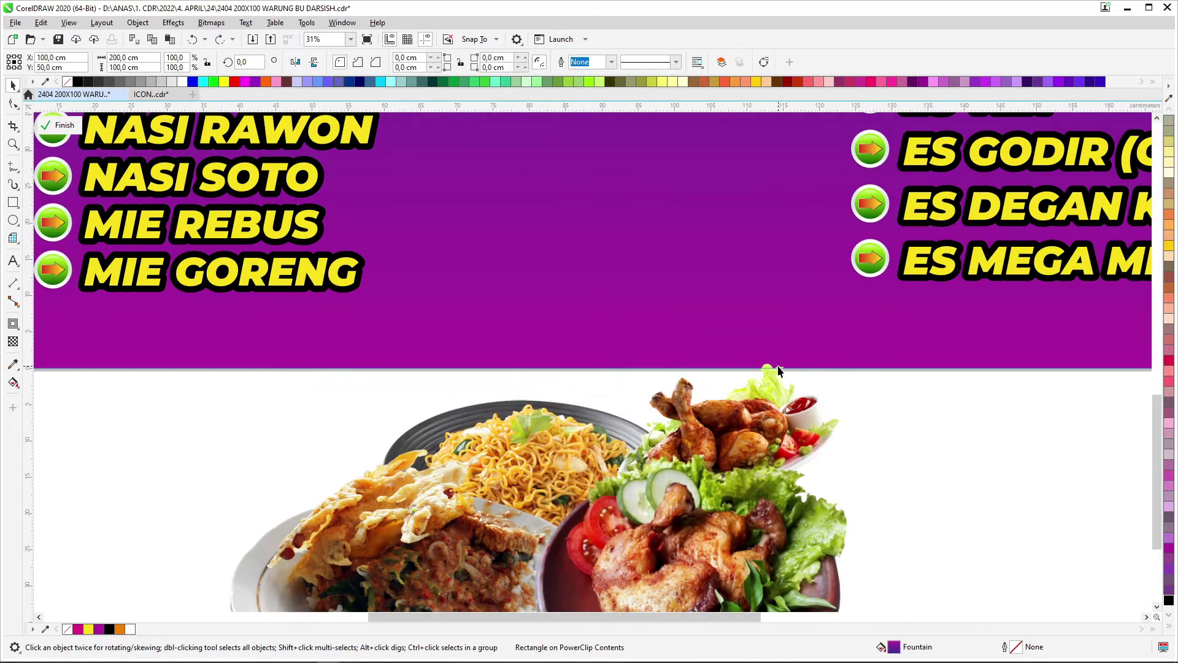
{"action": "left_click", "coordinate": [777, 373]}
{"action": "left_click_drag", "start_coordinate": [842, 354], "coordinate": [834, 439]}
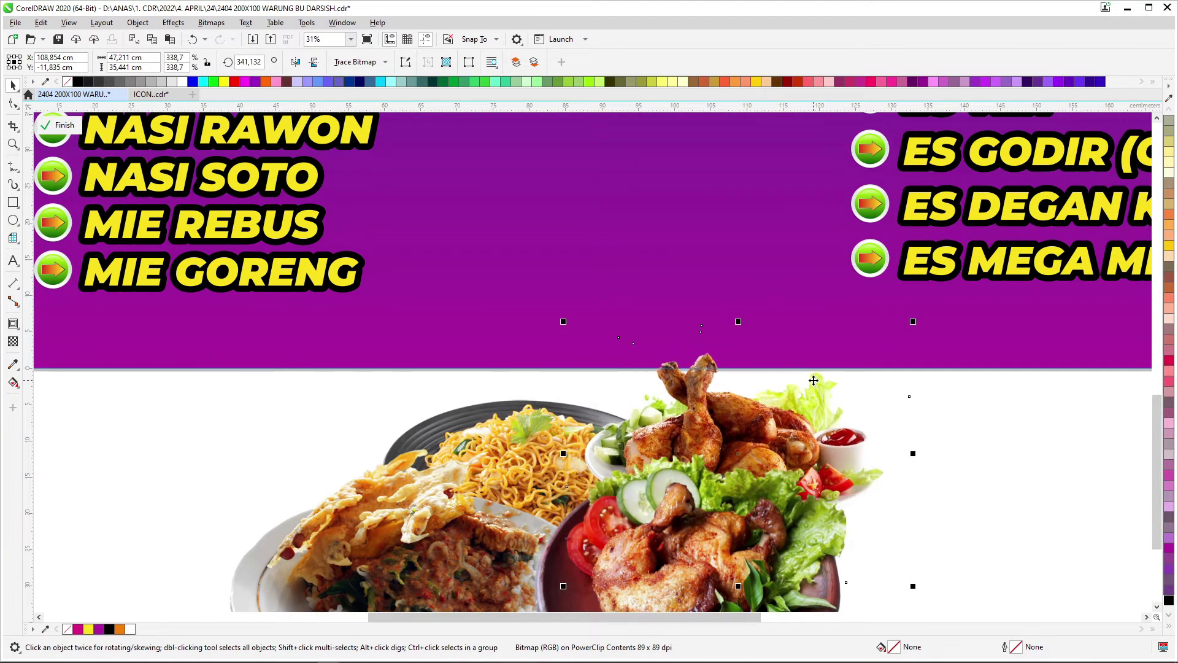
- Place the green noodle bowl behind the pecel plate at about 38.3 cm wide and move the fried noodle plate slightly up
{"action": "scroll", "coordinate": [889, 439], "scroll_direction": "down", "scroll_amount": 5}
{"action": "left_click", "coordinate": [620, 250]}
{"action": "scroll", "coordinate": [619, 250], "scroll_direction": "up", "scroll_amount": 3}
{"action": "left_click_drag", "start_coordinate": [620, 249], "coordinate": [798, 440]}
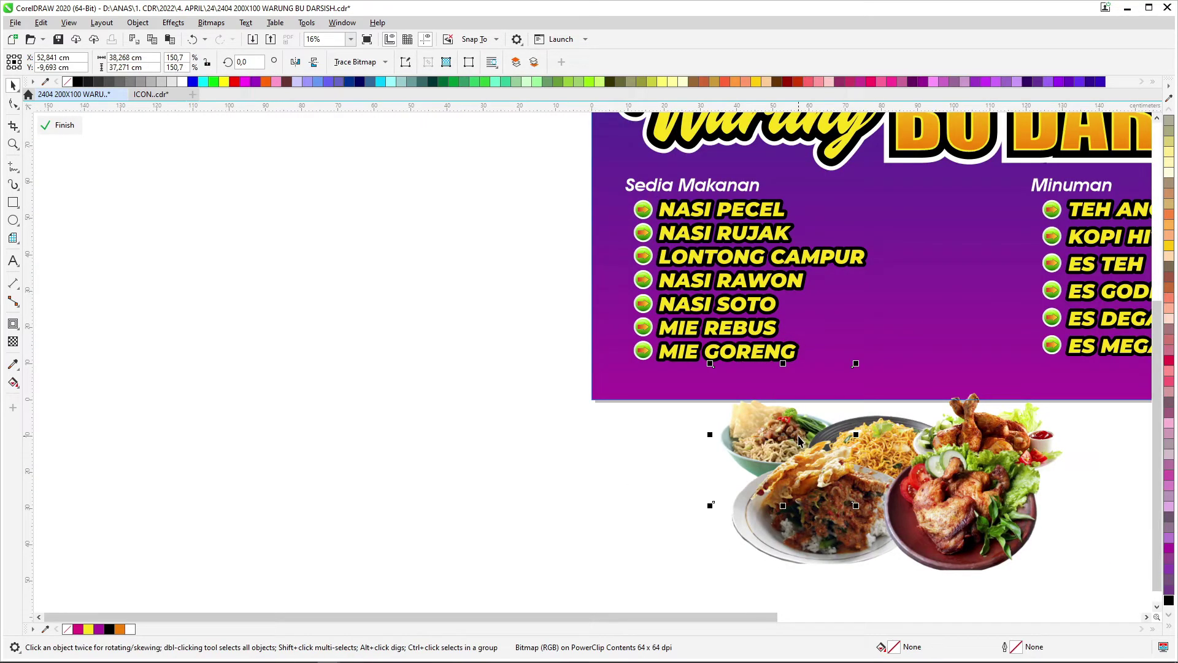
{"action": "left_click", "coordinate": [870, 421]}
{"action": "scroll", "coordinate": [865, 410], "scroll_direction": "up", "scroll_amount": 1}
{"action": "scroll", "coordinate": [482, 248], "scroll_direction": "down", "scroll_amount": 2}
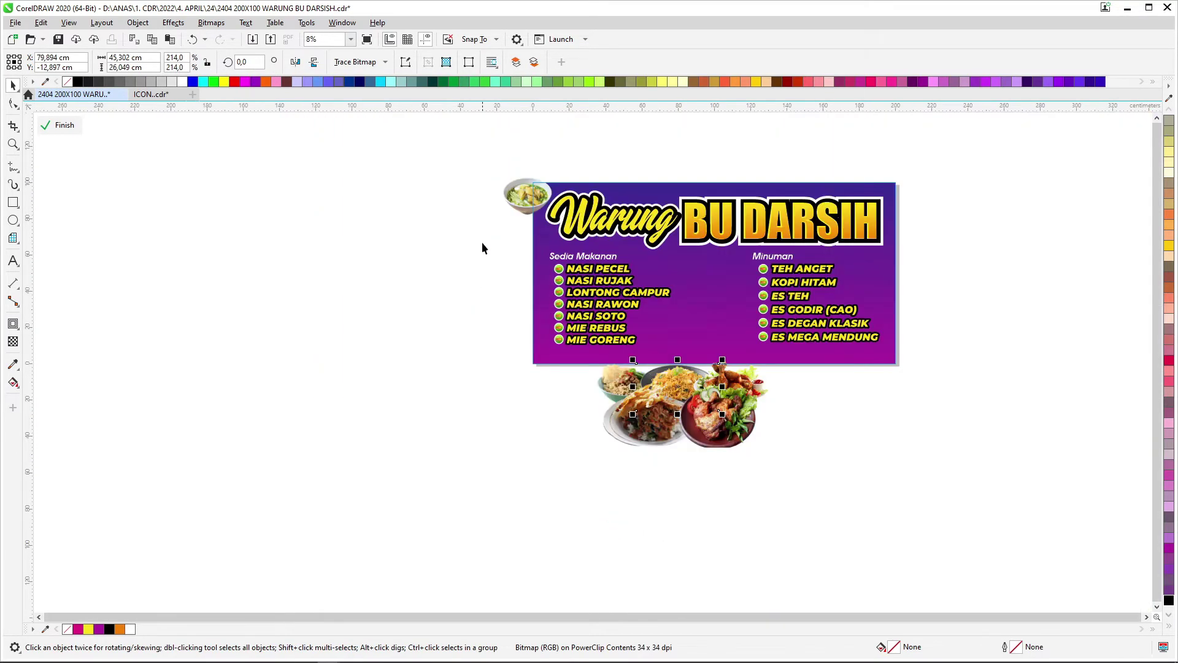
- Move the soup bowl to the food cluster in front of the background, and shift the fried noodles and fried chicken right
{"action": "scroll", "coordinate": [673, 349], "scroll_direction": "up", "scroll_amount": 2}
{"action": "left_click_drag", "start_coordinate": [672, 349], "coordinate": [644, 357]}
{"action": "left_click", "coordinate": [662, 356]}
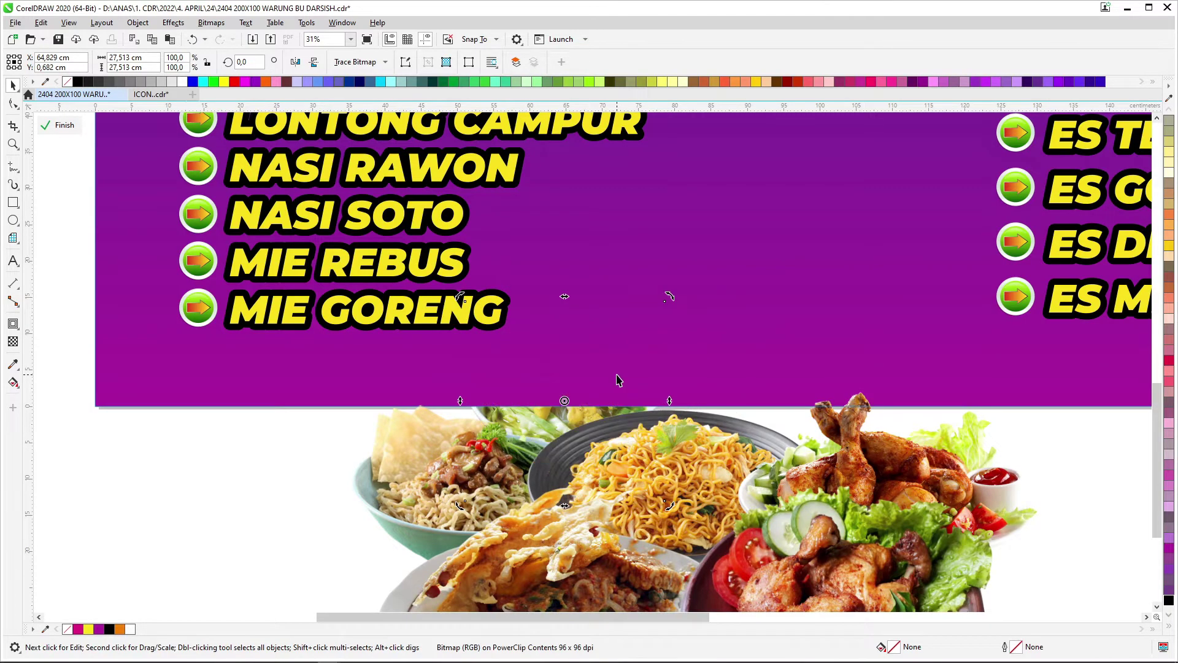
{"action": "scroll", "coordinate": [607, 375], "scroll_direction": "down", "scroll_amount": 1}
{"action": "left_click_drag", "start_coordinate": [821, 472], "coordinate": [678, 472]}
{"action": "left_click_drag", "start_coordinate": [821, 384], "coordinate": [834, 383]}
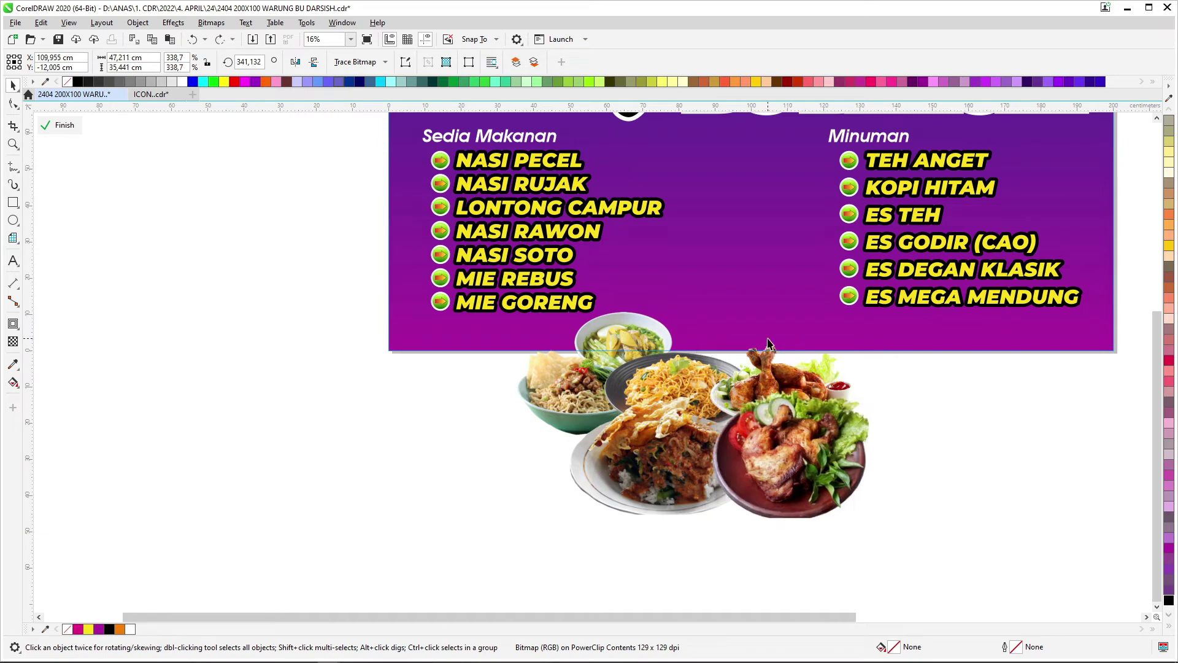
{"action": "left_click_drag", "start_coordinate": [675, 380], "coordinate": [696, 381]}
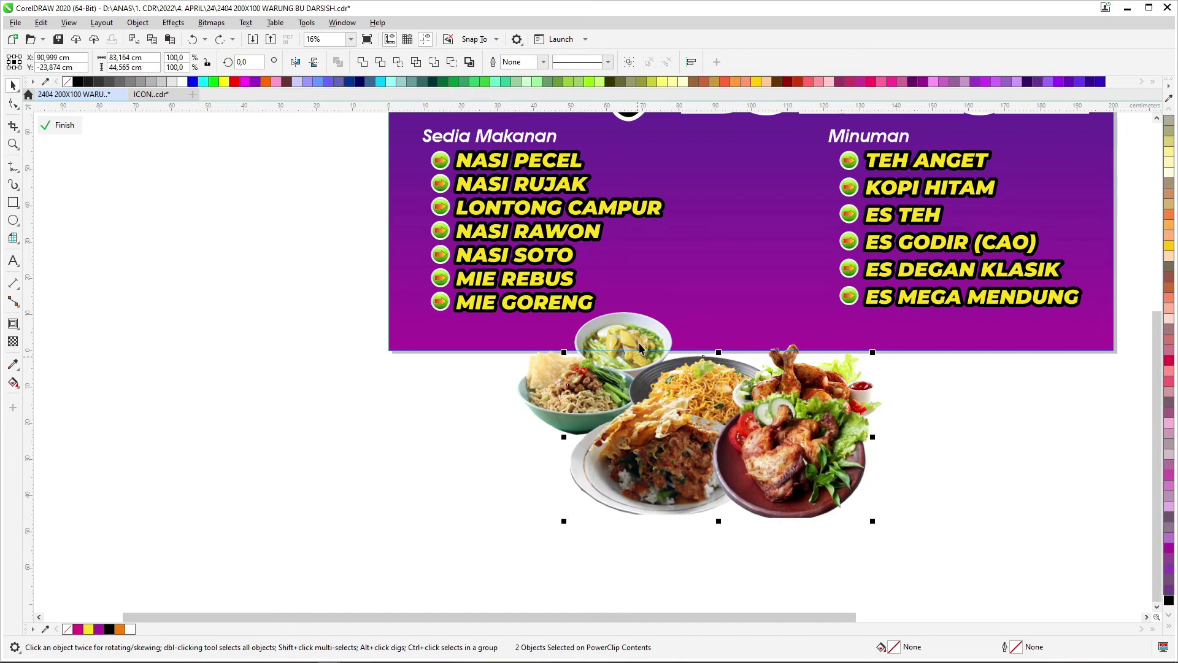
- Position the soup bowl behind the pecel plate's left edge at about 34.6 cm wide, and group the six food images
{"action": "left_click", "coordinate": [632, 313]}
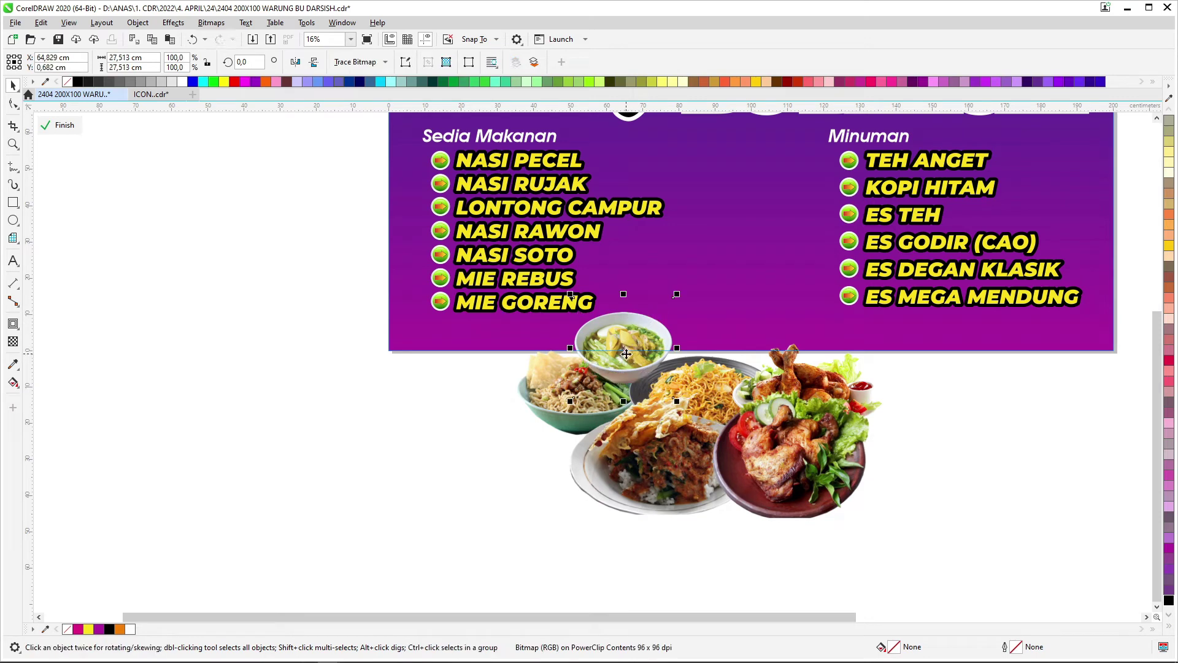
{"action": "left_click_drag", "start_coordinate": [626, 354], "coordinate": [566, 457]}
{"action": "left_click_drag", "start_coordinate": [510, 401], "coordinate": [473, 378]}
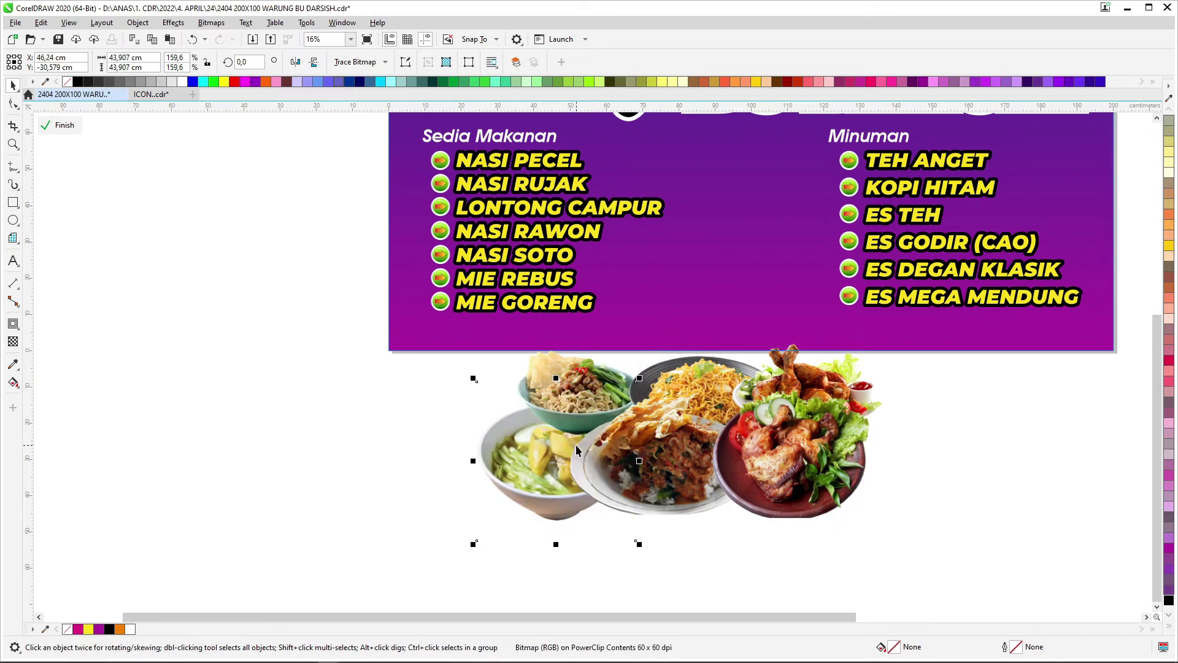
{"action": "left_click_drag", "start_coordinate": [474, 544], "coordinate": [509, 509]}
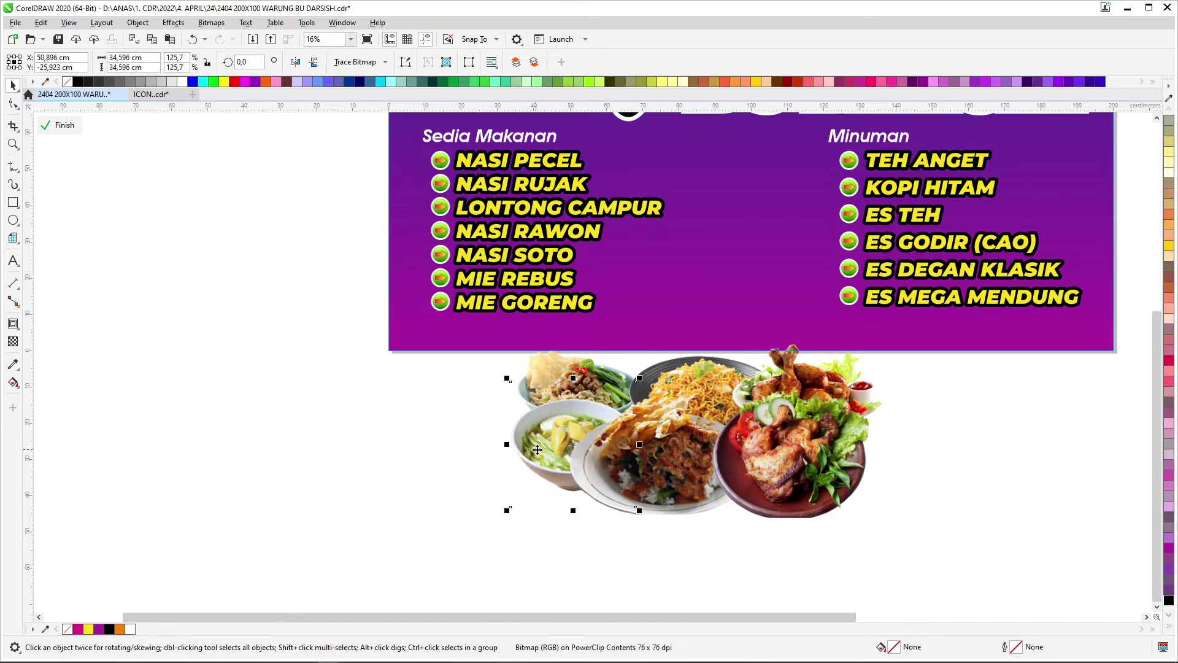
{"action": "scroll", "coordinate": [495, 461], "scroll_direction": "down", "scroll_amount": 2}
{"action": "left_click_drag", "start_coordinate": [812, 555], "coordinate": [390, 384]}
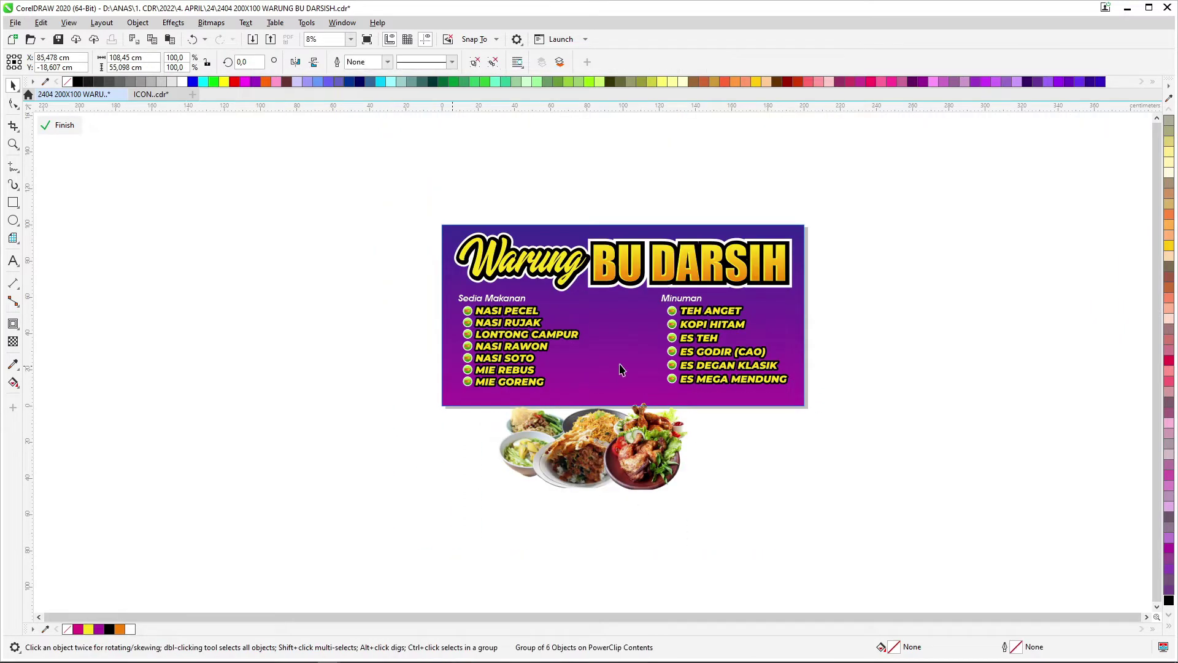
- Centre the food image group on the banner, scale it to about 80 cm wide, and place it near the lower edge
{"action": "key", "text": "p"}
{"action": "scroll", "coordinate": [621, 368], "scroll_direction": "up", "scroll_amount": 1}
{"action": "left_click_drag", "start_coordinate": [668, 309], "coordinate": [722, 442]}
{"action": "left_click_drag", "start_coordinate": [816, 526], "coordinate": [731, 491]}
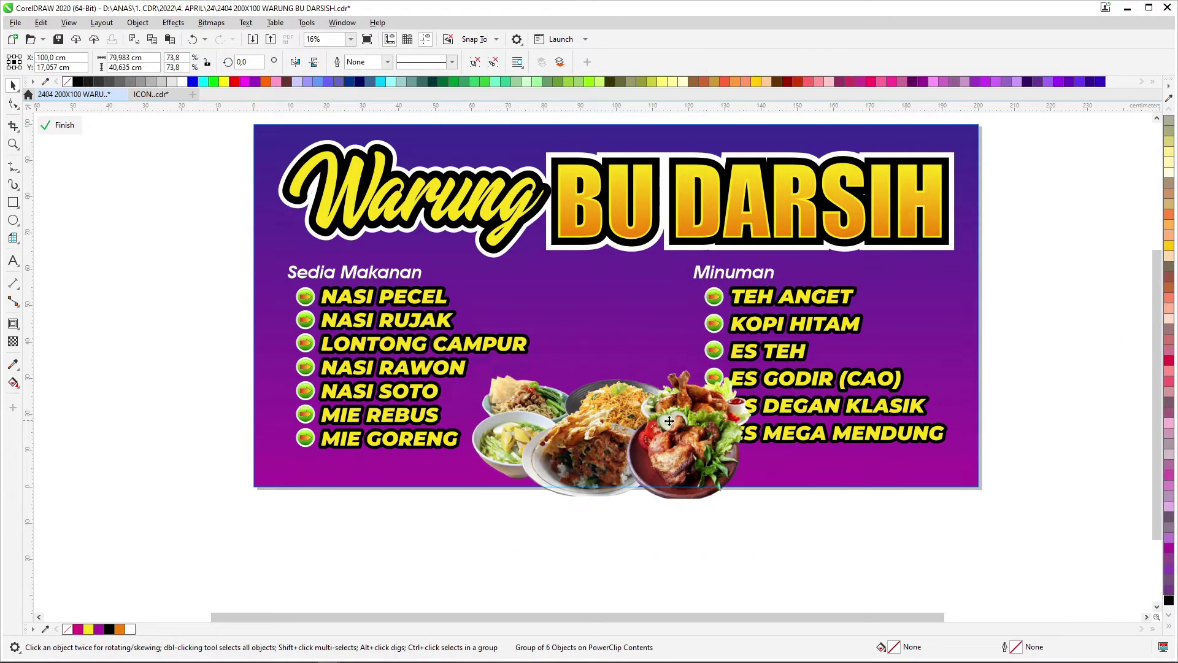
{"action": "left_click_drag", "start_coordinate": [669, 421], "coordinate": [650, 421]}
- Shift the Minuman heading and its list slightly right, and move the food group slightly up between the two menu lists
{"action": "left_click_drag", "start_coordinate": [1074, 519], "coordinate": [665, 255]}
{"action": "left_click_drag", "start_coordinate": [782, 270], "coordinate": [800, 270]}
{"action": "mouse_move", "coordinate": [693, 417]}
{"action": "left_mouse_down"}
{"action": "mouse_move", "coordinate": [705, 369]}
{"action": "mouse_move", "coordinate": [675, 405]}
{"action": "left_mouse_up"}
{"action": "scroll", "coordinate": [709, 393], "scroll_direction": "up", "scroll_amount": 2}
{"action": "scroll", "coordinate": [634, 459], "scroll_direction": "down", "scroll_amount": 2}
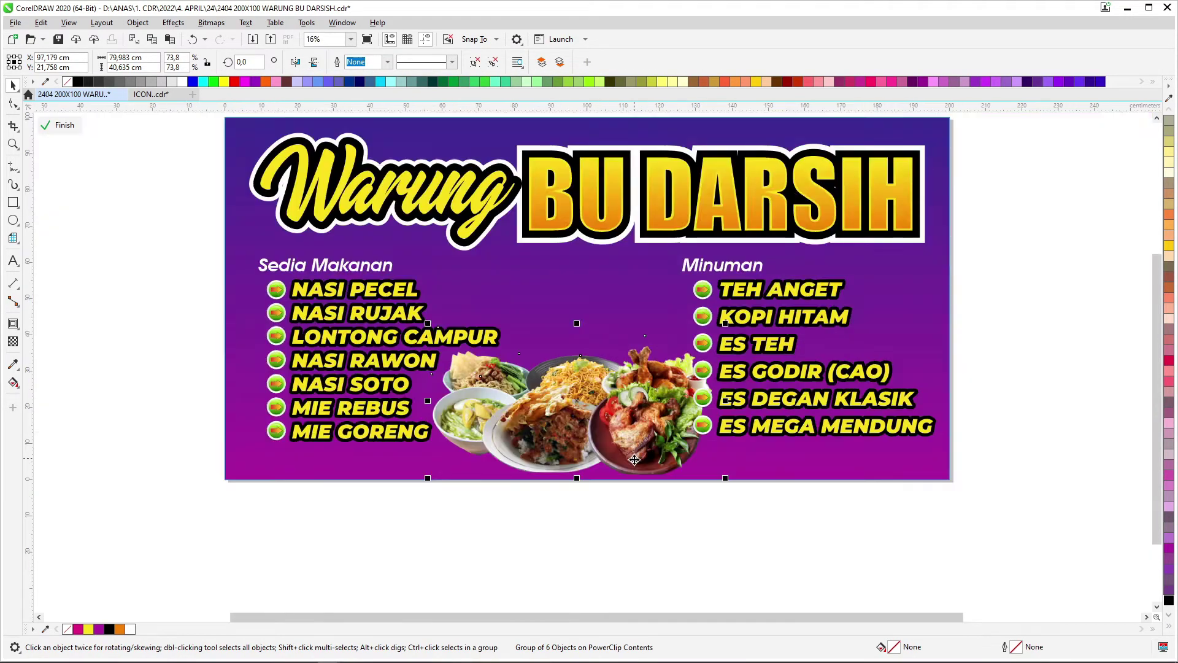
{"action": "scroll", "coordinate": [634, 459], "scroll_direction": "up", "scroll_amount": 2}
{"action": "scroll", "coordinate": [634, 459], "scroll_direction": "down", "scroll_amount": 2}
- Draw a horizontal strip about 204.6 × 6.4 cm across the banner's lower part with a yellow fill and no outline
{"action": "key", "text": "Escape"}
{"action": "key", "text": "F6"}
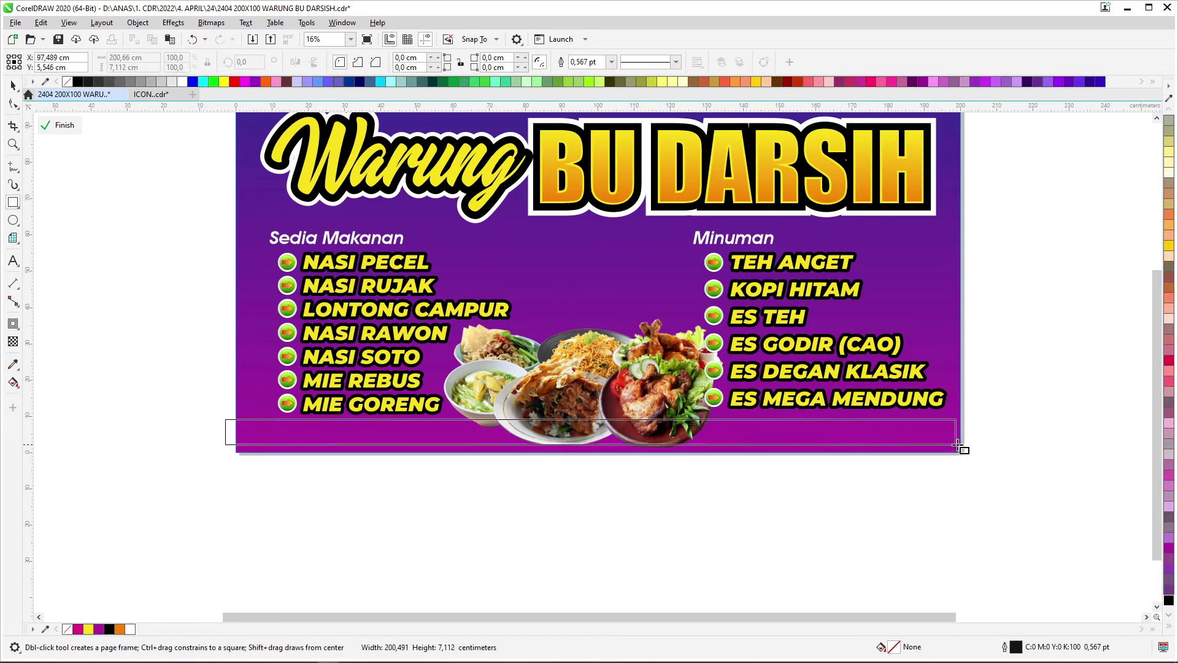
{"action": "left_click_drag", "start_coordinate": [958, 443], "coordinate": [967, 442]}
{"action": "left_click", "coordinate": [1171, 629]}
{"action": "left_click", "coordinate": [1144, 120]}
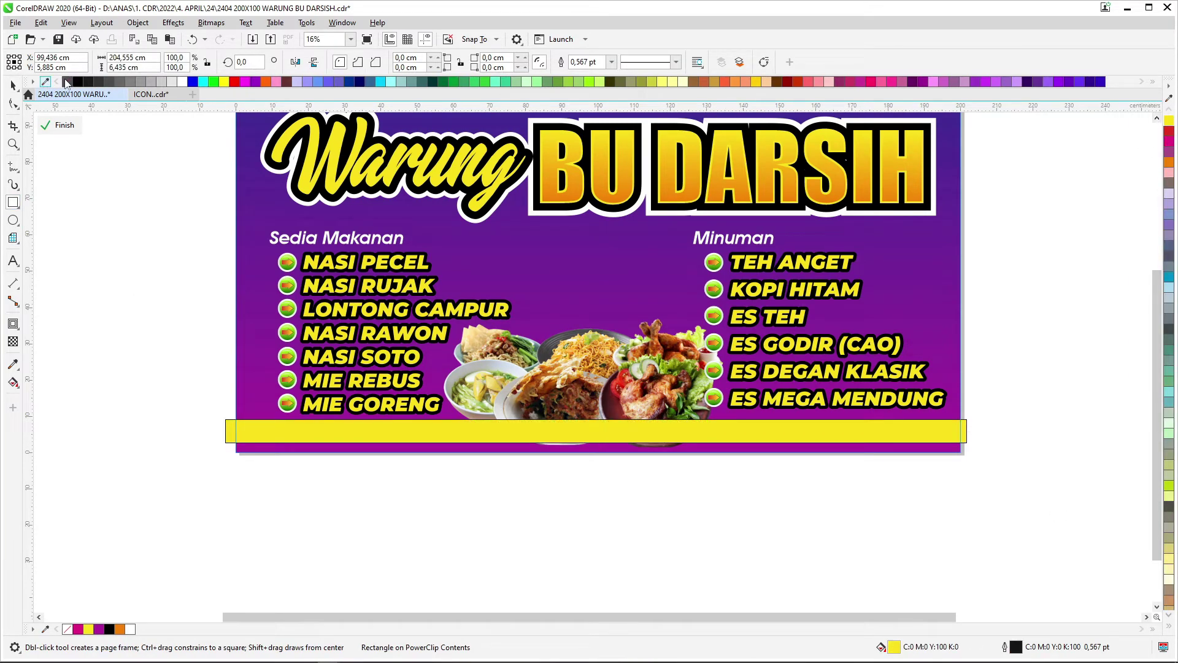
- Align the strip with the banner's bottom edge behind the food, reduce its height to about 5 cm, and fill it black
{"action": "left_click_drag", "start_coordinate": [621, 454], "coordinate": [622, 449]}
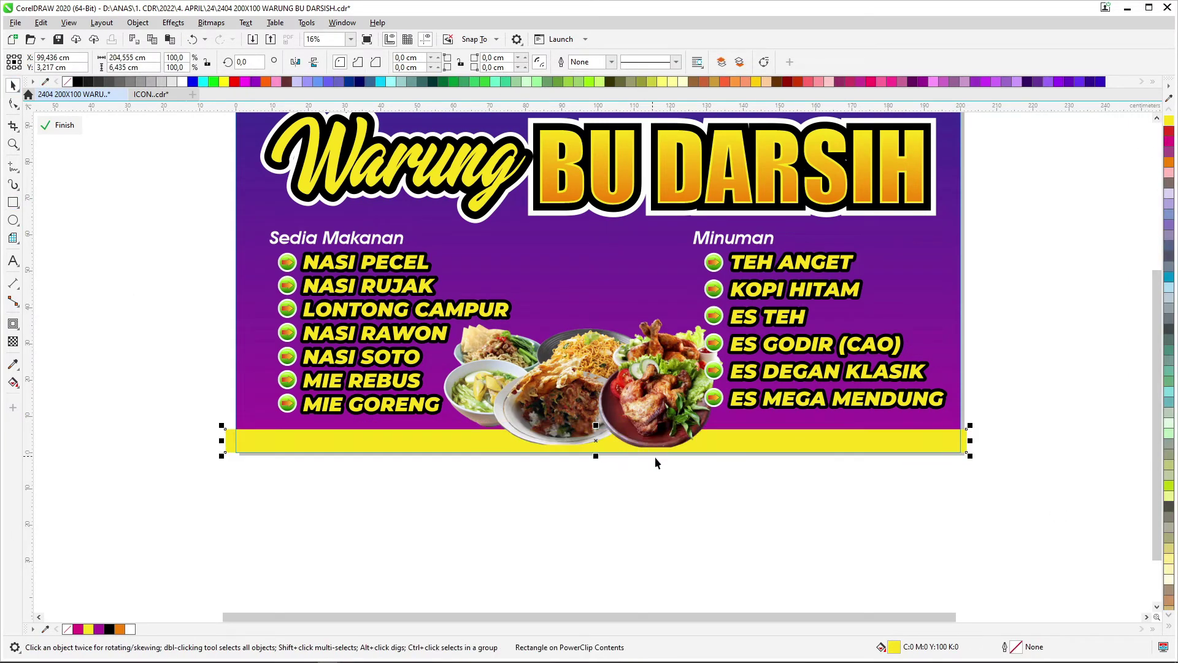
{"action": "scroll", "coordinate": [654, 456], "scroll_direction": "up", "scroll_amount": 2}
{"action": "key", "text": "shift+Page_Down"}
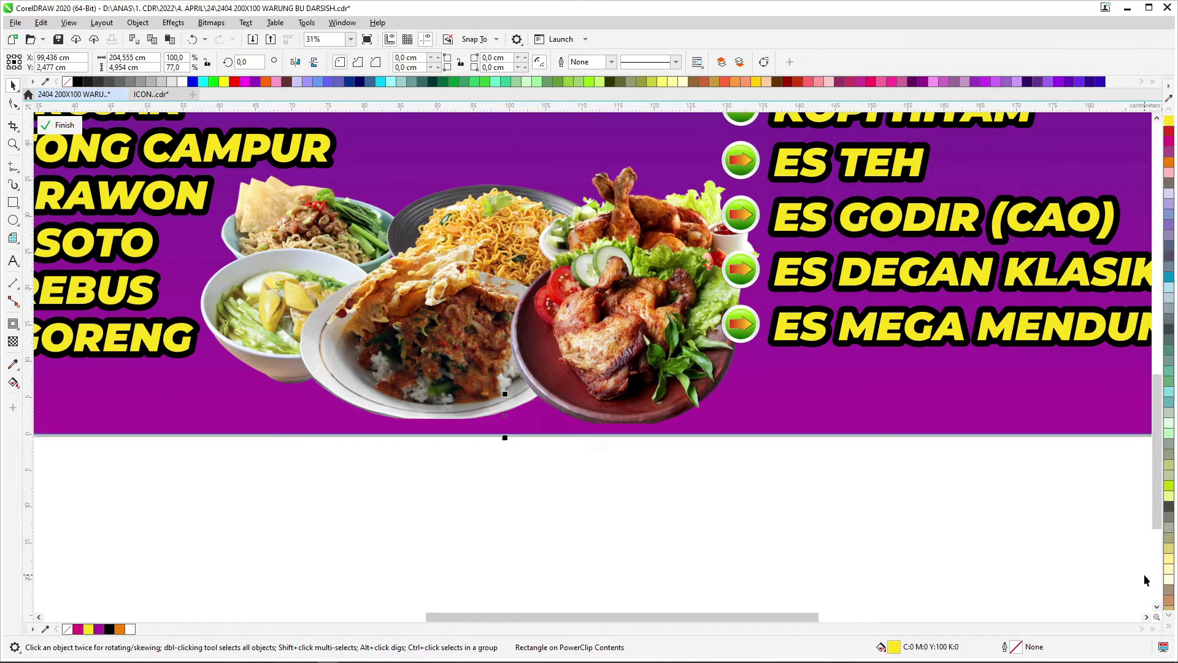
{"action": "left_click", "coordinate": [1169, 599]}
- Lower the food group slightly so its plates overlap the black strip
{"action": "left_click", "coordinate": [650, 444]}
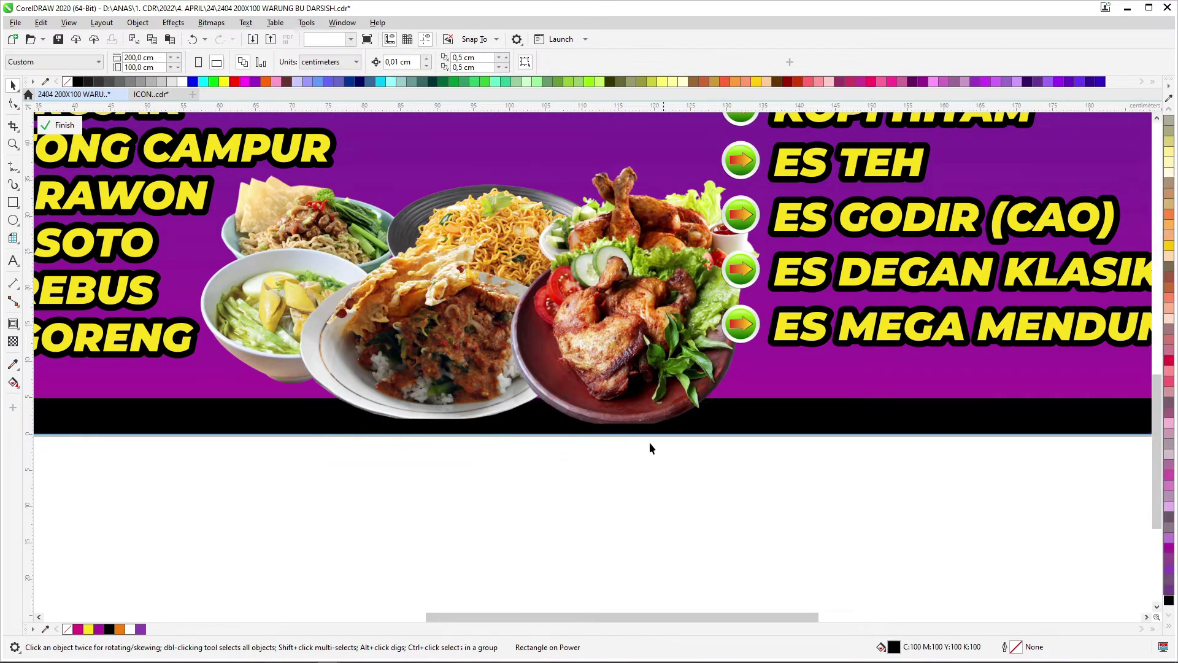
{"action": "scroll", "coordinate": [649, 444], "scroll_direction": "down", "scroll_amount": 2}
{"action": "scroll", "coordinate": [626, 439], "scroll_direction": "up", "scroll_amount": 2}
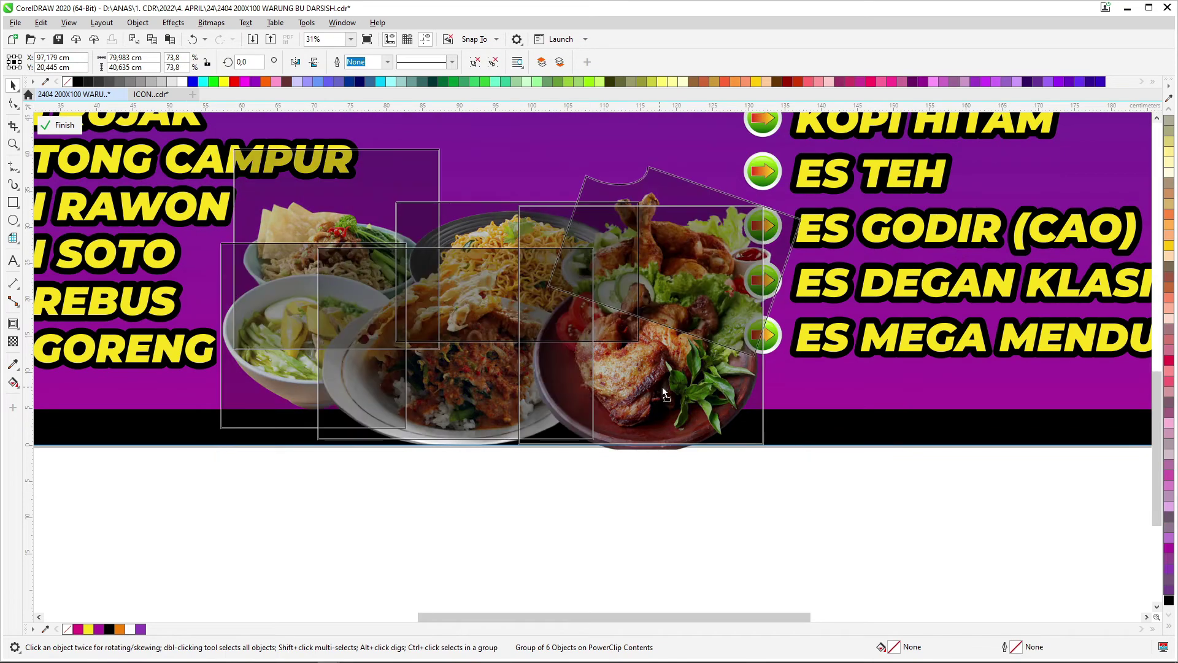
{"action": "scroll", "coordinate": [859, 482], "scroll_direction": "down", "scroll_amount": 4}
{"action": "scroll", "coordinate": [868, 489], "scroll_direction": "up", "scroll_amount": 2}
- Arrange the iced coffee and orange juice images below the food group, scaling the juice mug to about 25.3 cm wide
{"action": "left_click_drag", "start_coordinate": [868, 489], "coordinate": [1009, 516]}
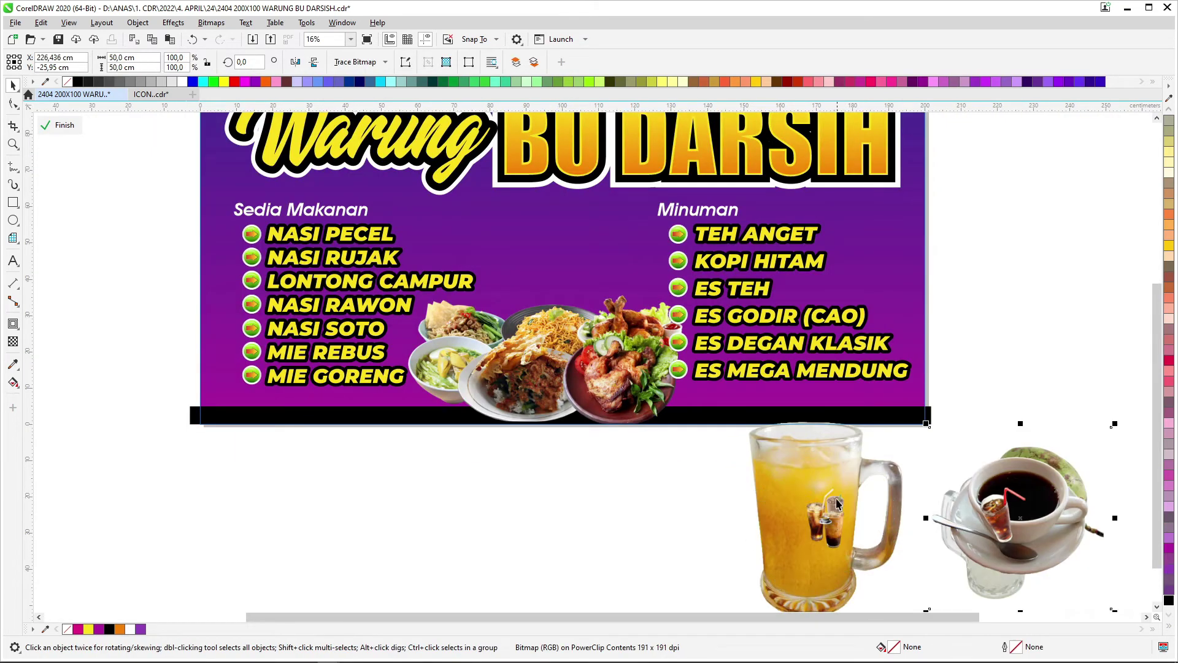
{"action": "left_click_drag", "start_coordinate": [655, 463], "coordinate": [692, 423]}
{"action": "left_click_drag", "start_coordinate": [638, 491], "coordinate": [543, 471]}
{"action": "left_click_drag", "start_coordinate": [910, 414], "coordinate": [618, 453]}
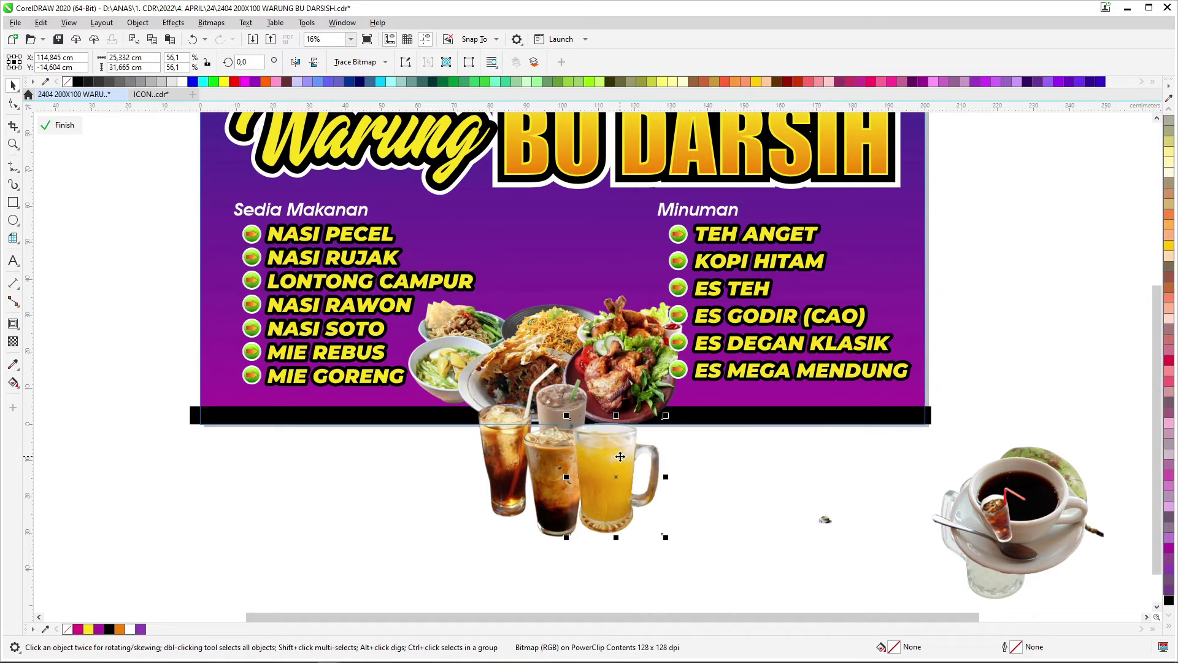
- Place the black coffee cup in front of the iced coffee glasses at about 38.4 cm wide
{"action": "left_click_drag", "start_coordinate": [1018, 480], "coordinate": [561, 468]}
{"action": "left_click_drag", "start_coordinate": [436, 423], "coordinate": [502, 472]}
{"action": "scroll", "coordinate": [552, 472], "scroll_direction": "up", "scroll_amount": 1}
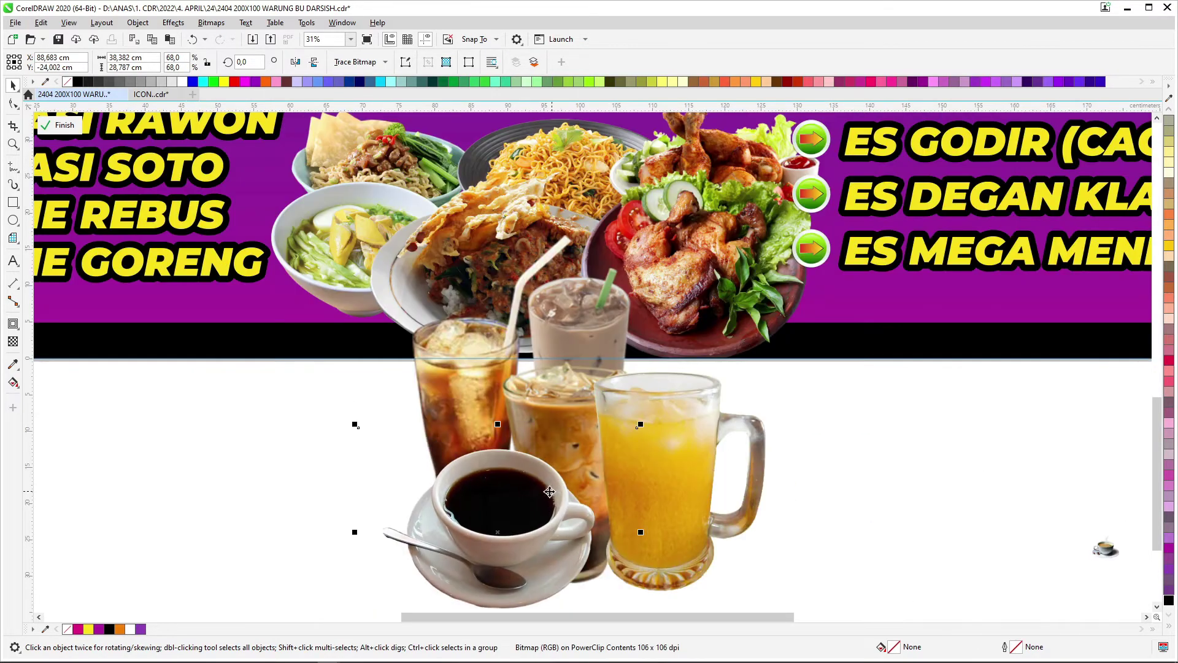
{"action": "scroll", "coordinate": [909, 465], "scroll_direction": "down", "scroll_amount": 2}
- Add the iced tea with the red straw to the left side of the drink cluster and enlarge it
{"action": "left_click", "coordinate": [775, 456]}
{"action": "scroll", "coordinate": [507, 430], "scroll_direction": "up", "scroll_amount": 1}
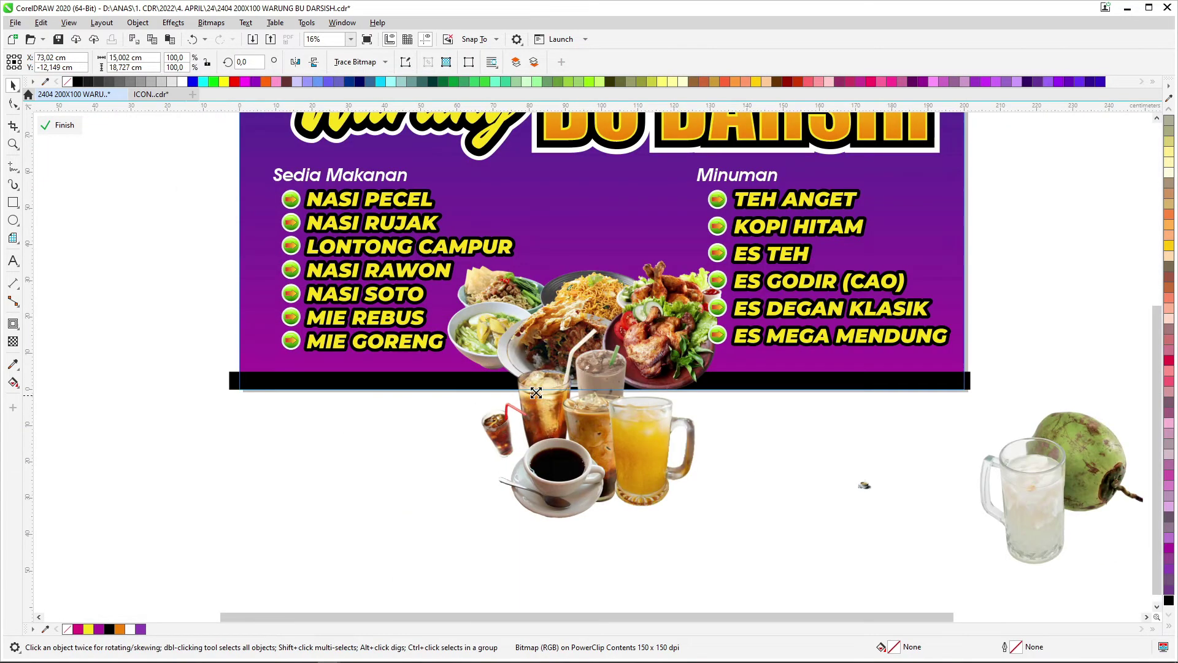
{"action": "left_click", "coordinate": [491, 437]}
{"action": "mouse_move", "coordinate": [491, 437]}
{"action": "left_mouse_down"}
{"action": "mouse_move", "coordinate": [533, 391]}
{"action": "mouse_move", "coordinate": [490, 451]}
{"action": "left_mouse_up"}
- Place the young coconut drink in front of the cluster at about 39.9 cm wide, flipped so the coconut sits right of the mug
{"action": "left_click_drag", "start_coordinate": [442, 491], "coordinate": [620, 429]}
{"action": "scroll", "coordinate": [599, 472], "scroll_direction": "up", "scroll_amount": 1}
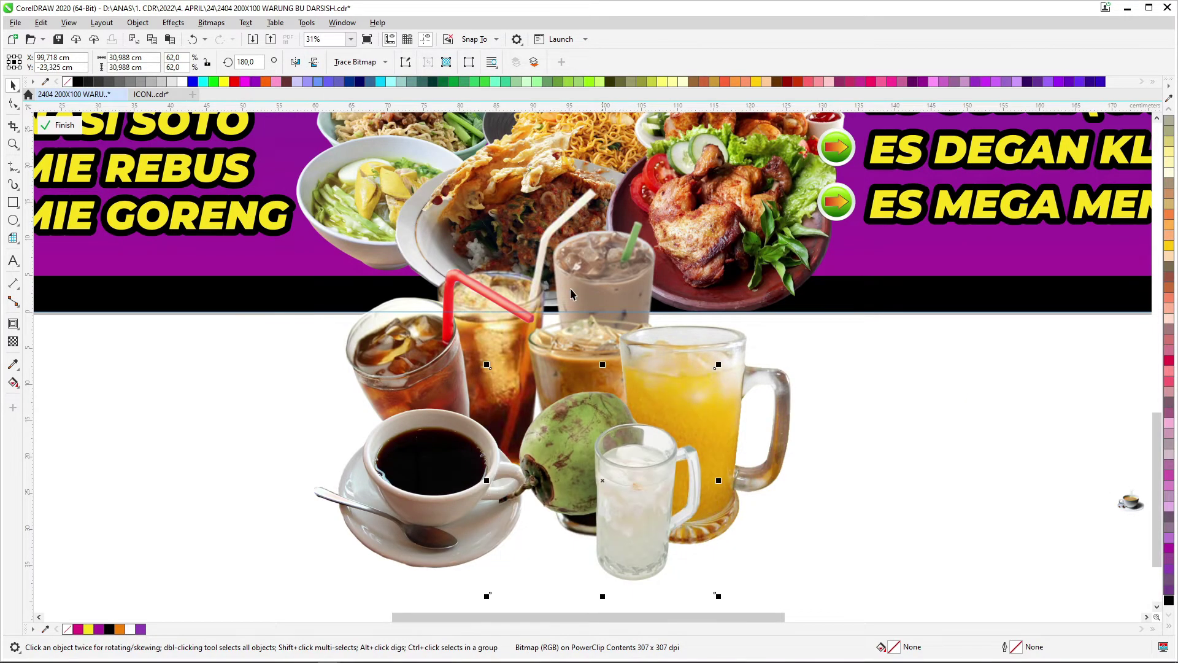
{"action": "left_click", "coordinate": [295, 62]}
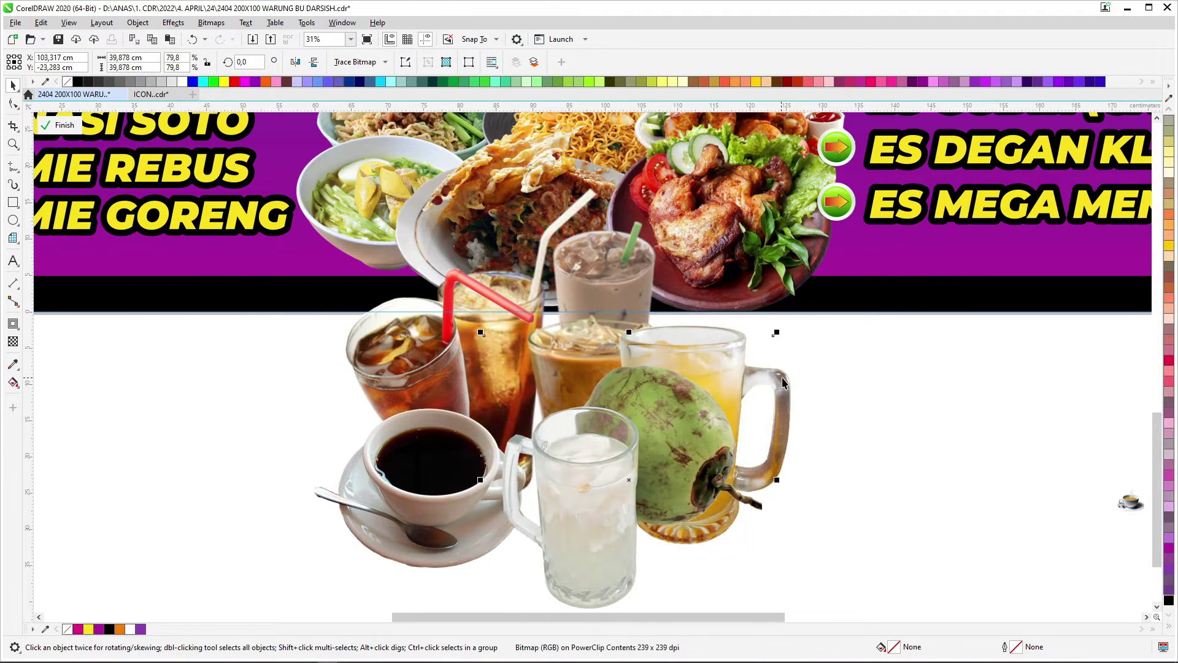
{"action": "left_click_drag", "start_coordinate": [771, 331], "coordinate": [811, 342]}
- Enlarge the small milk coffee cup to about 30.6 cm wide, place it in front of the orange juice, and mirror it horizontally
{"action": "key", "text": "Tab"}
{"action": "scroll", "coordinate": [703, 304], "scroll_direction": "down", "scroll_amount": 1}
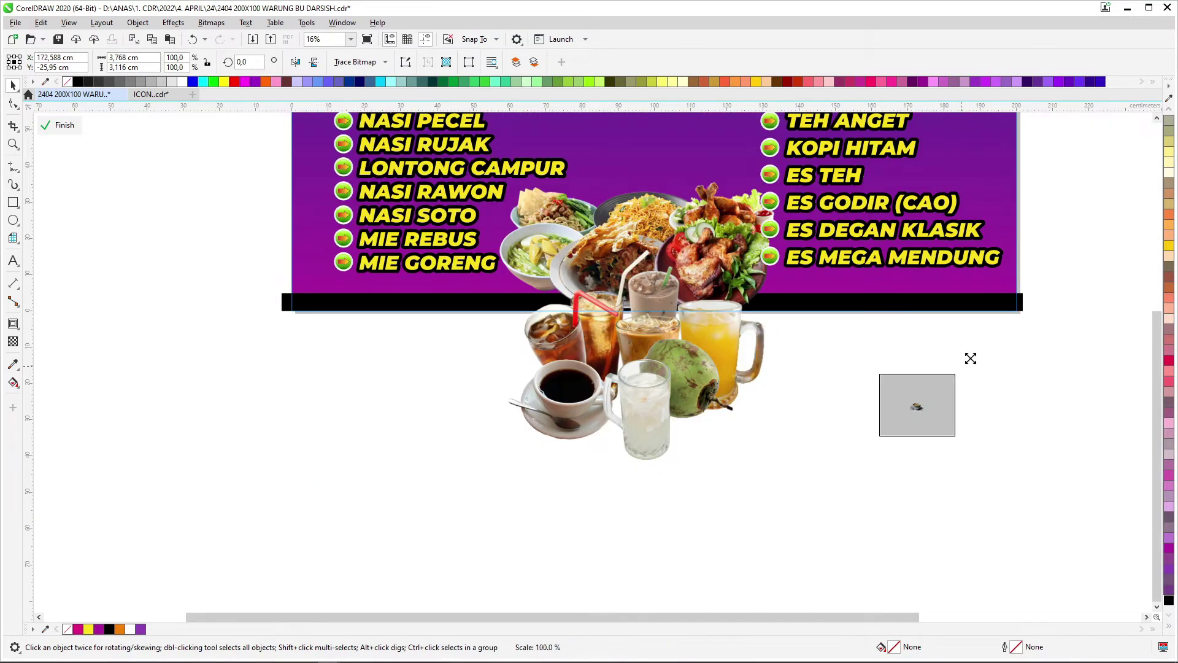
{"action": "left_click_drag", "start_coordinate": [970, 359], "coordinate": [975, 360]}
{"action": "left_click_drag", "start_coordinate": [925, 414], "coordinate": [523, 439]}
{"action": "scroll", "coordinate": [743, 423], "scroll_direction": "up", "scroll_amount": 1}
{"action": "key", "text": "Escape"}
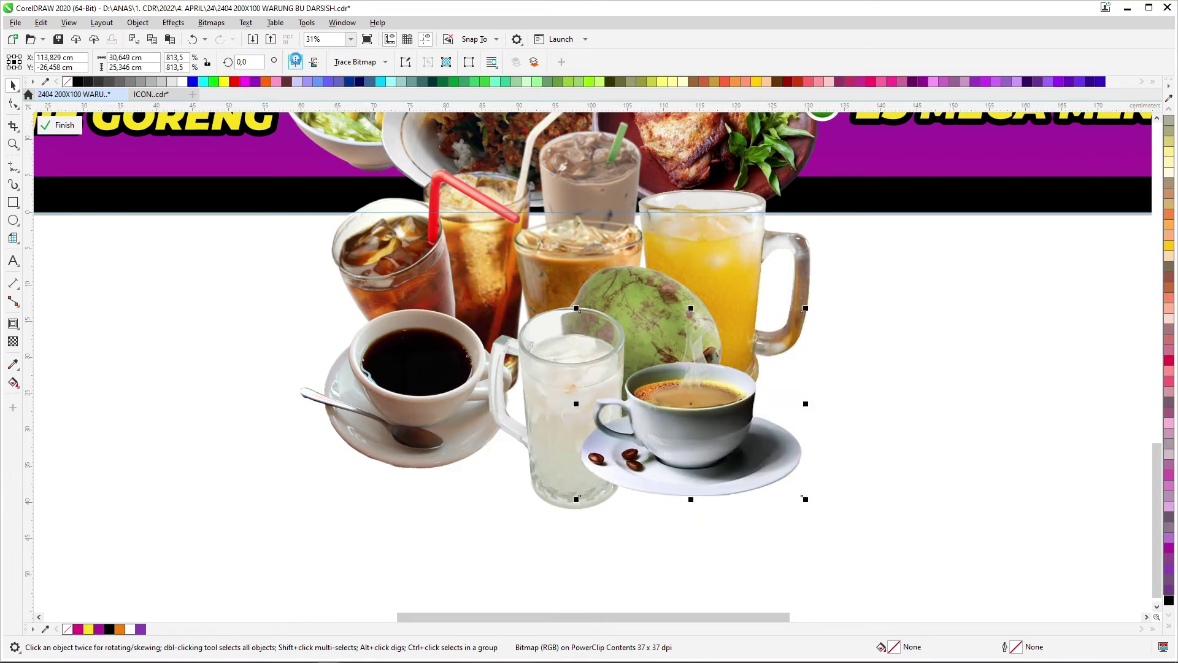
{"action": "left_click", "coordinate": [295, 61]}
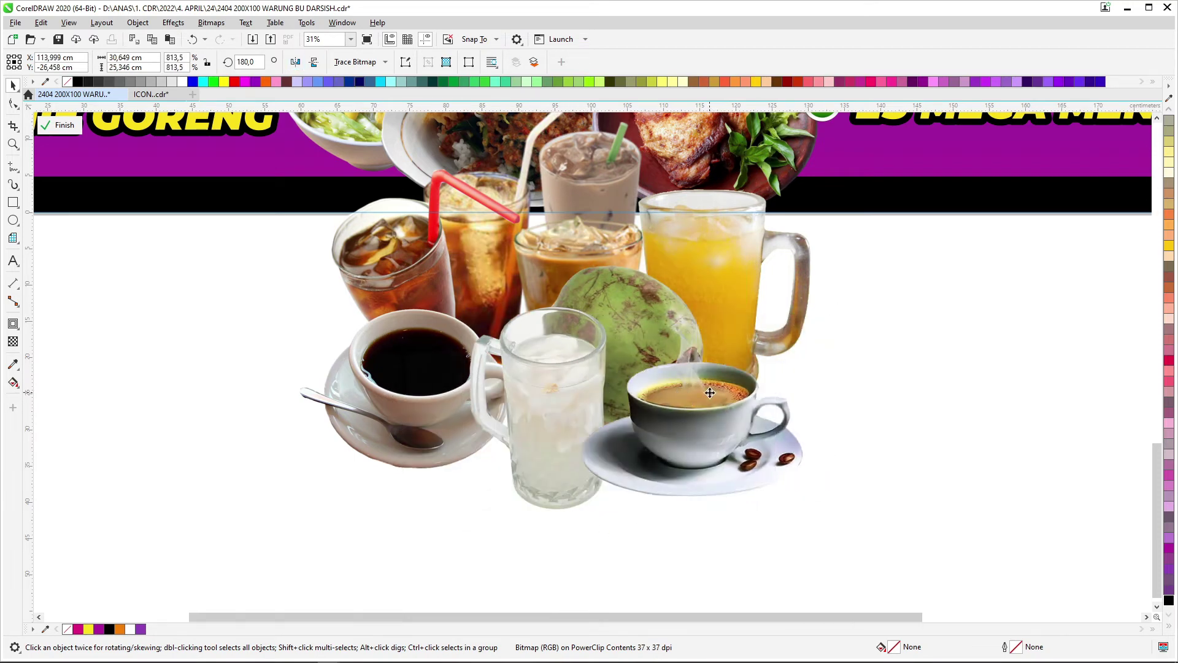
- Shift the Sedia Makanan heading and its arrow-bulleted list slightly left
{"action": "scroll", "coordinate": [710, 393], "scroll_direction": "down", "scroll_amount": 1}
{"action": "left_click", "coordinate": [462, 320]}
{"action": "scroll", "coordinate": [970, 255], "scroll_direction": "up", "scroll_amount": 2}
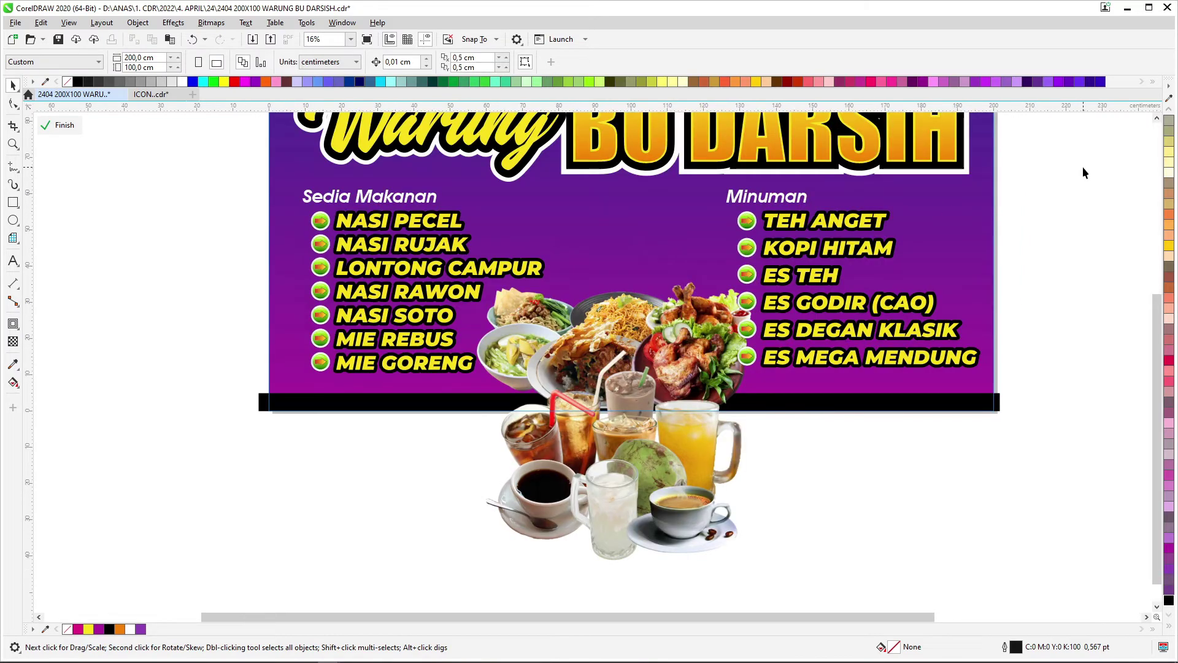
{"action": "left_click_drag", "start_coordinate": [540, 151], "coordinate": [268, 390]}
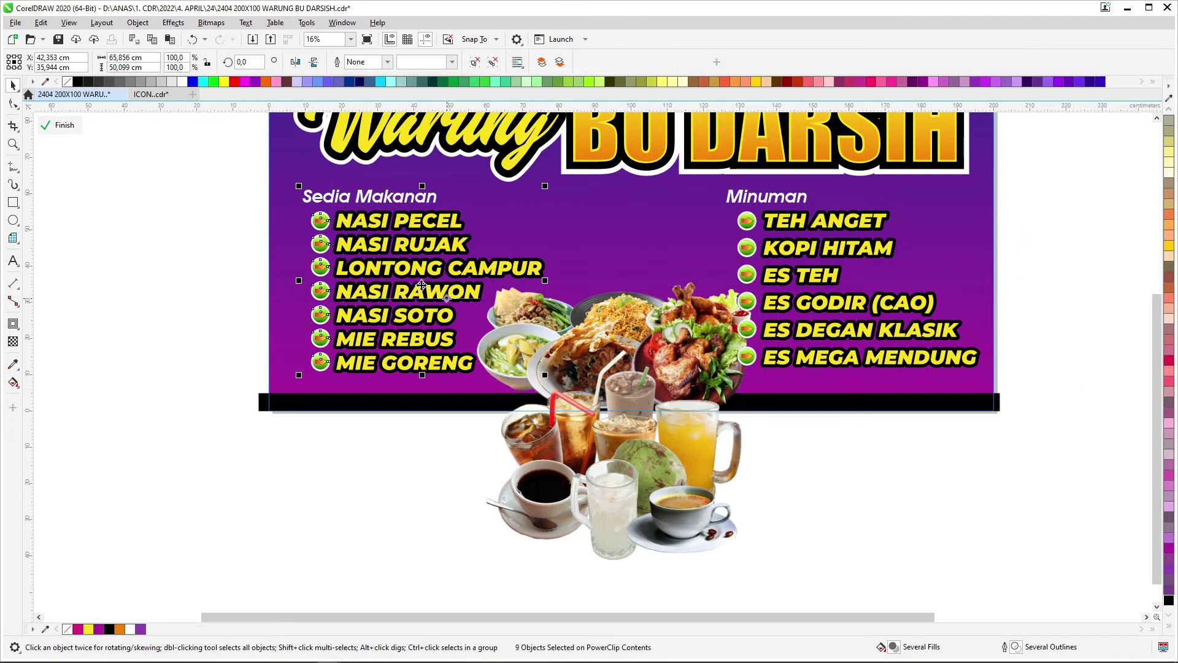
{"action": "left_click_drag", "start_coordinate": [363, 201], "coordinate": [355, 201]}
- Shrink the food group to about 79.2 cm wide and reposition it slightly left, with its plates over the black strip
{"action": "left_click", "coordinate": [533, 296]}
{"action": "left_click_drag", "start_coordinate": [470, 255], "coordinate": [459, 252]}
{"action": "left_click_drag", "start_coordinate": [769, 251], "coordinate": [758, 257]}
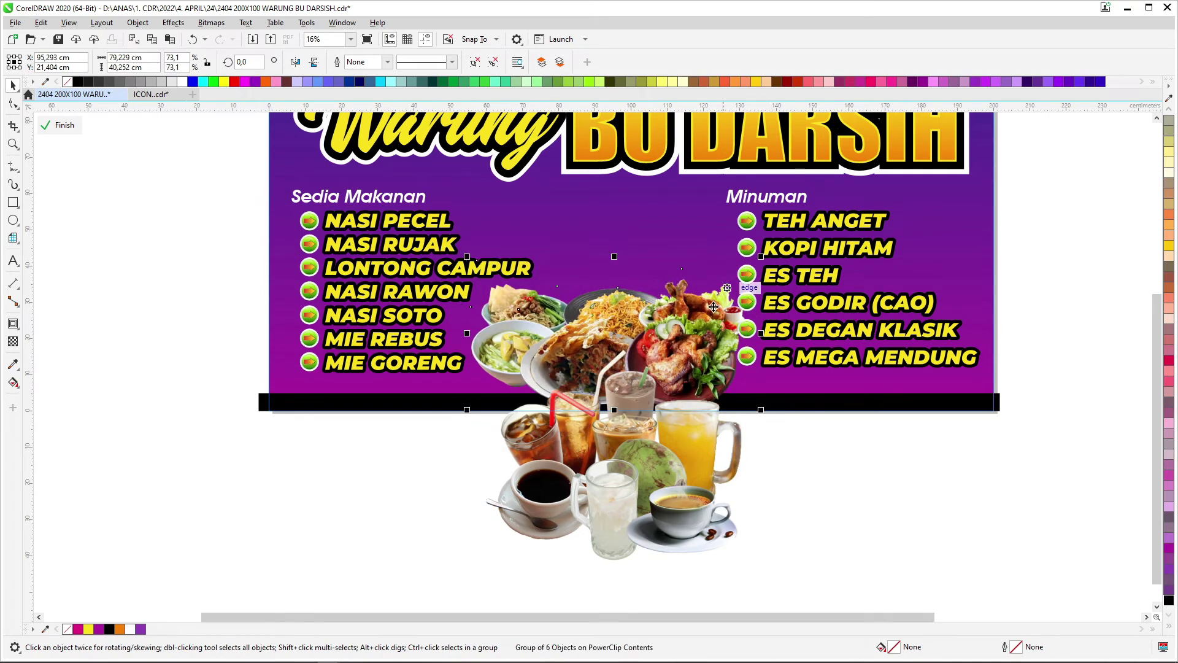
{"action": "scroll", "coordinate": [692, 365], "scroll_direction": "up", "scroll_amount": 2}
{"action": "left_click_drag", "start_coordinate": [692, 315], "coordinate": [691, 325]}
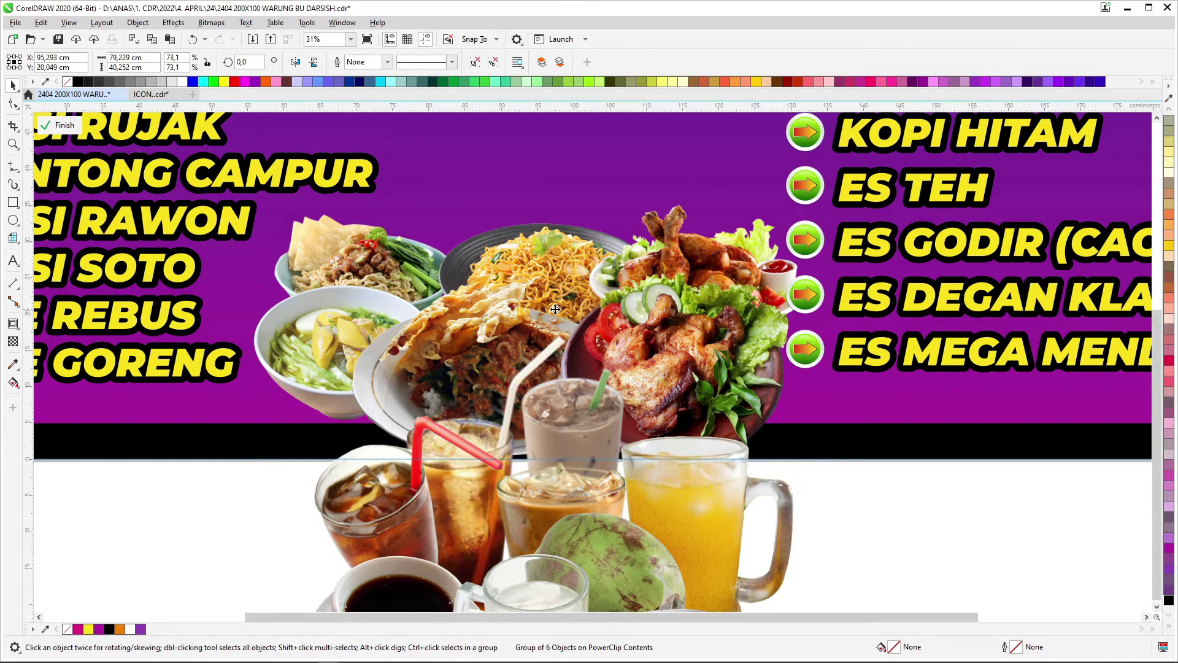
- Group the six drink images, move them onto the banner above the food, and scale the group to about 64.8 cm wide
{"action": "scroll", "coordinate": [554, 308], "scroll_direction": "down", "scroll_amount": 2}
{"action": "left_click", "coordinate": [772, 588]}
{"action": "left_click", "coordinate": [606, 448]}
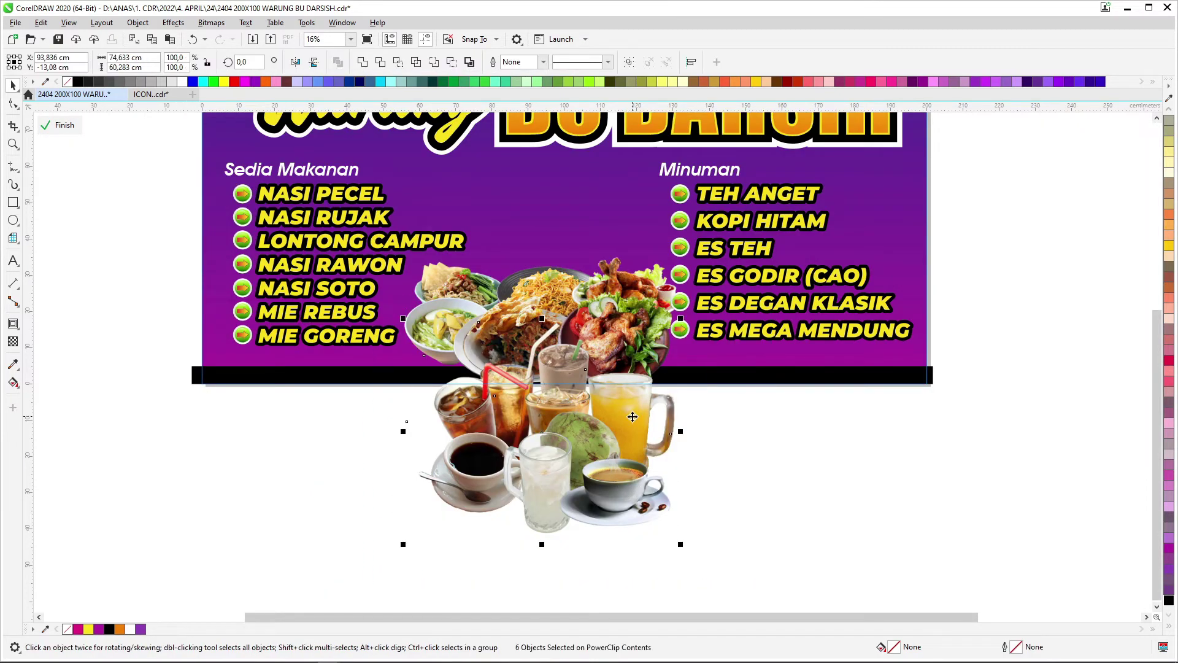
{"action": "left_click_drag", "start_coordinate": [605, 448], "coordinate": [605, 227]}
{"action": "left_click_drag", "start_coordinate": [666, 136], "coordinate": [647, 151]}
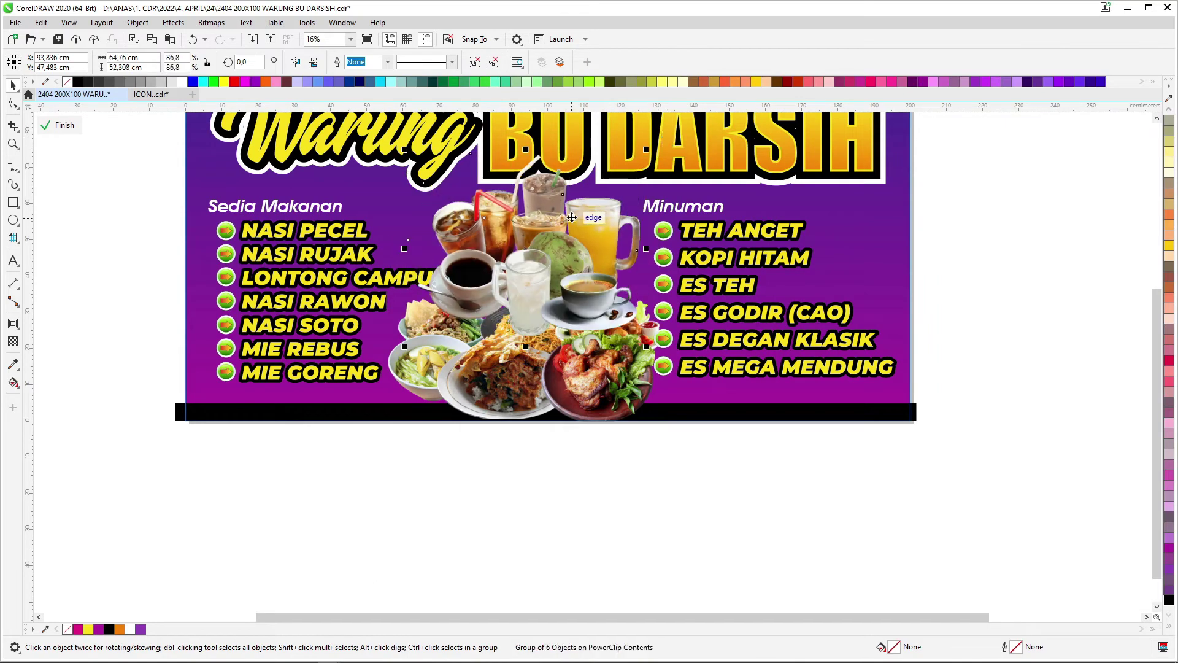
- Send the drink group behind the food, reduce it to about 51.7 cm wide, and position it just under the title
{"action": "scroll", "coordinate": [567, 214], "scroll_direction": "up", "scroll_amount": 2}
{"action": "left_click_drag", "start_coordinate": [717, 473], "coordinate": [653, 423]}
{"action": "left_click_drag", "start_coordinate": [554, 243], "coordinate": [618, 299]}
{"action": "key", "text": "shift+Page_Down"}
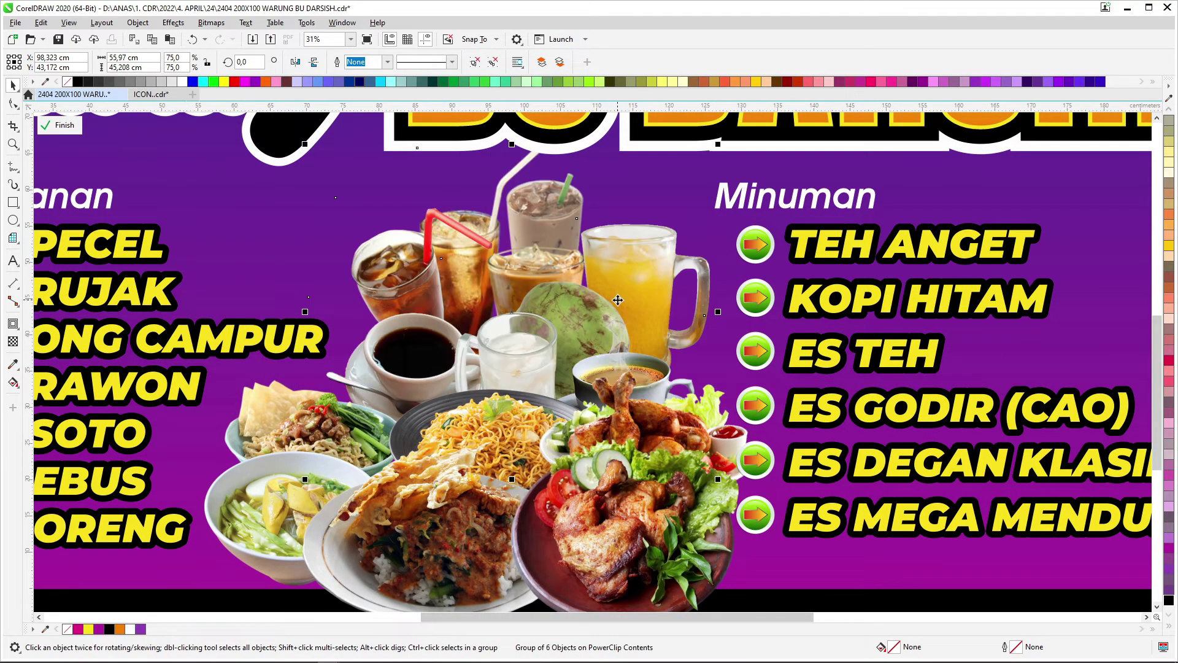
{"action": "scroll", "coordinate": [618, 300], "scroll_direction": "down", "scroll_amount": 1}
{"action": "scroll", "coordinate": [570, 234], "scroll_direction": "up", "scroll_amount": 1}
{"action": "left_click_drag", "start_coordinate": [743, 180], "coordinate": [728, 192]}
{"action": "left_click_drag", "start_coordinate": [595, 254], "coordinate": [595, 241]}
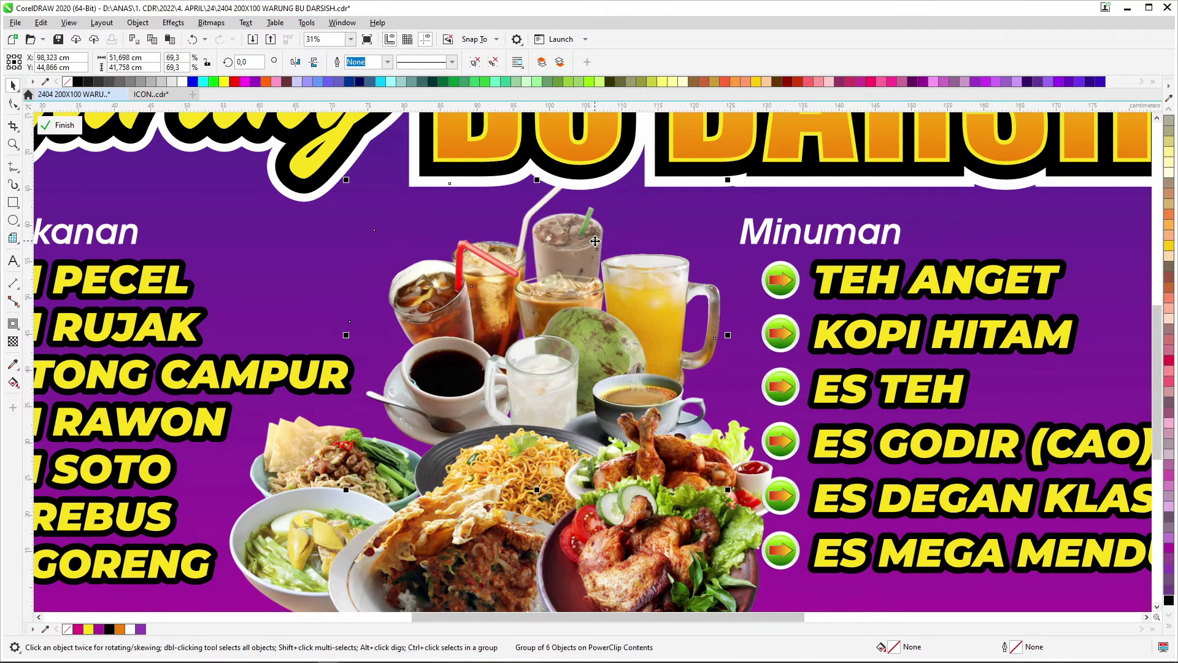
- Finish editing the PowerClip contents and fit the whole banner in view
{"action": "scroll", "coordinate": [592, 236], "scroll_direction": "down", "scroll_amount": 1}
{"action": "left_click_drag", "start_coordinate": [987, 487], "coordinate": [604, 217]}
{"action": "left_click", "coordinate": [1013, 246], "text": "ctrl"}
{"action": "key", "text": "shift+F4"}
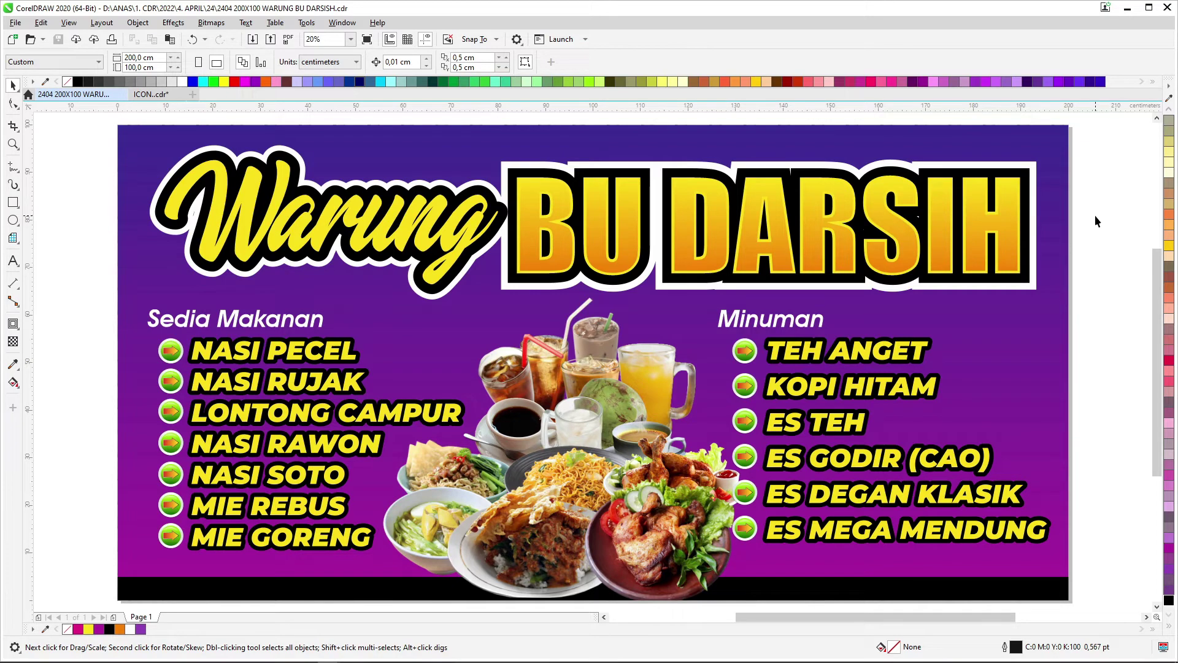
{"action": "left_click", "coordinate": [709, 366]}
{"action": "left_click", "coordinate": [1099, 302]}
- Reopen the PowerClip contents and nudge the food group slightly down
{"action": "left_click", "coordinate": [553, 571], "text": "ctrl"}
{"action": "scroll", "coordinate": [556, 558], "scroll_direction": "up", "scroll_amount": 2}
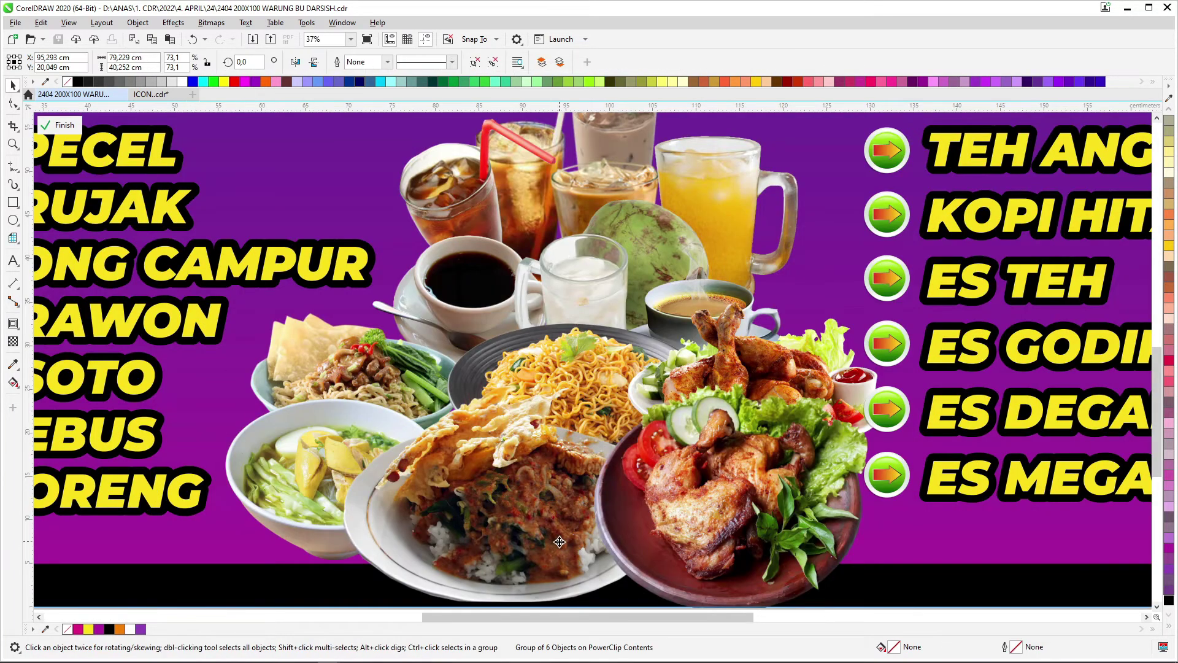
{"action": "left_click", "coordinate": [558, 521], "text": "ctrl"}
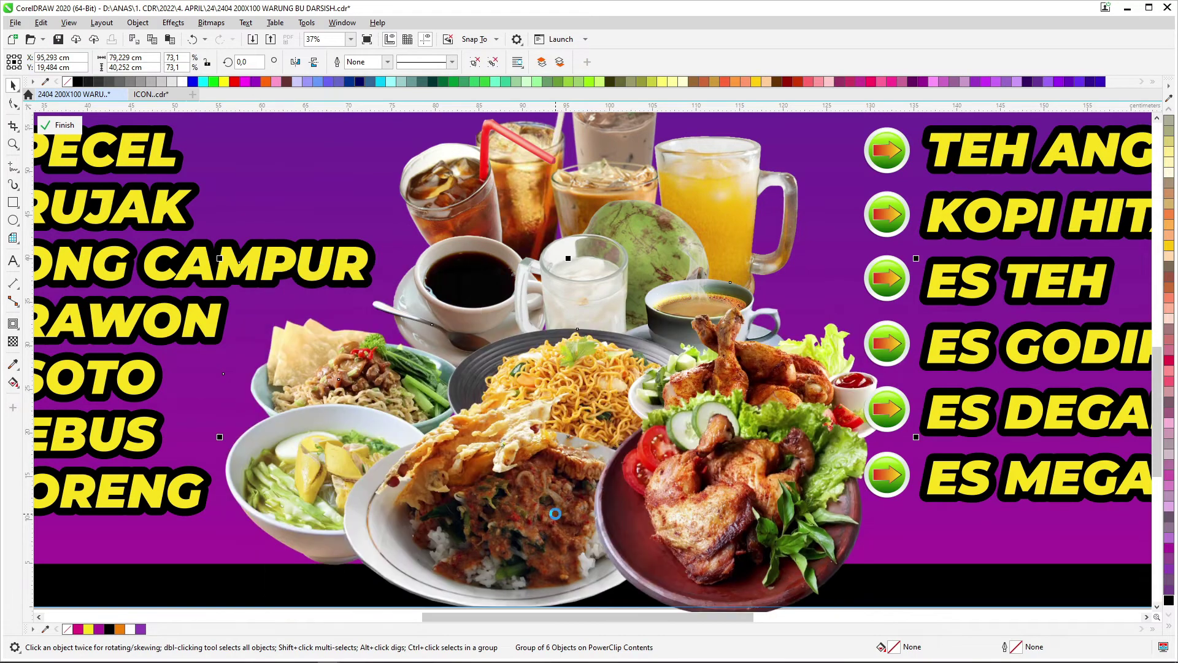
- Paste the hexagonal line pattern, enlarge it to about 104.8 cm square, and put it inside the PowerClip on the banner's left half
{"action": "key", "text": "ctrl+v"}
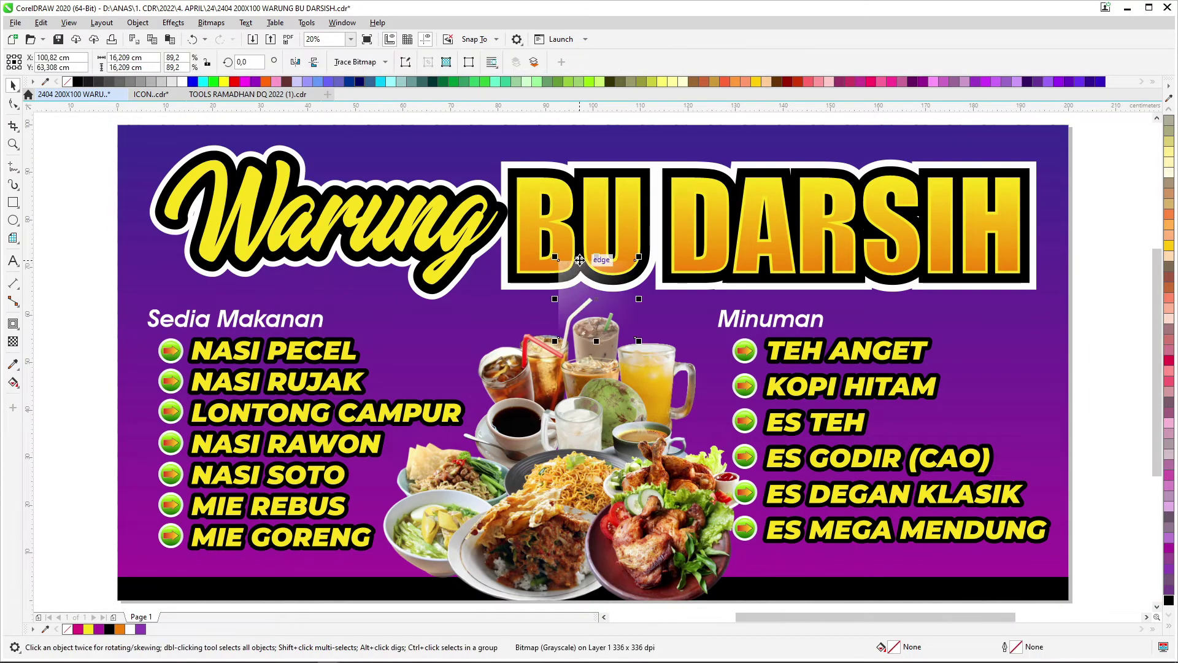
{"action": "scroll", "coordinate": [527, 314], "scroll_direction": "down", "scroll_amount": 2}
{"action": "left_click_drag", "start_coordinate": [578, 356], "coordinate": [442, 335]}
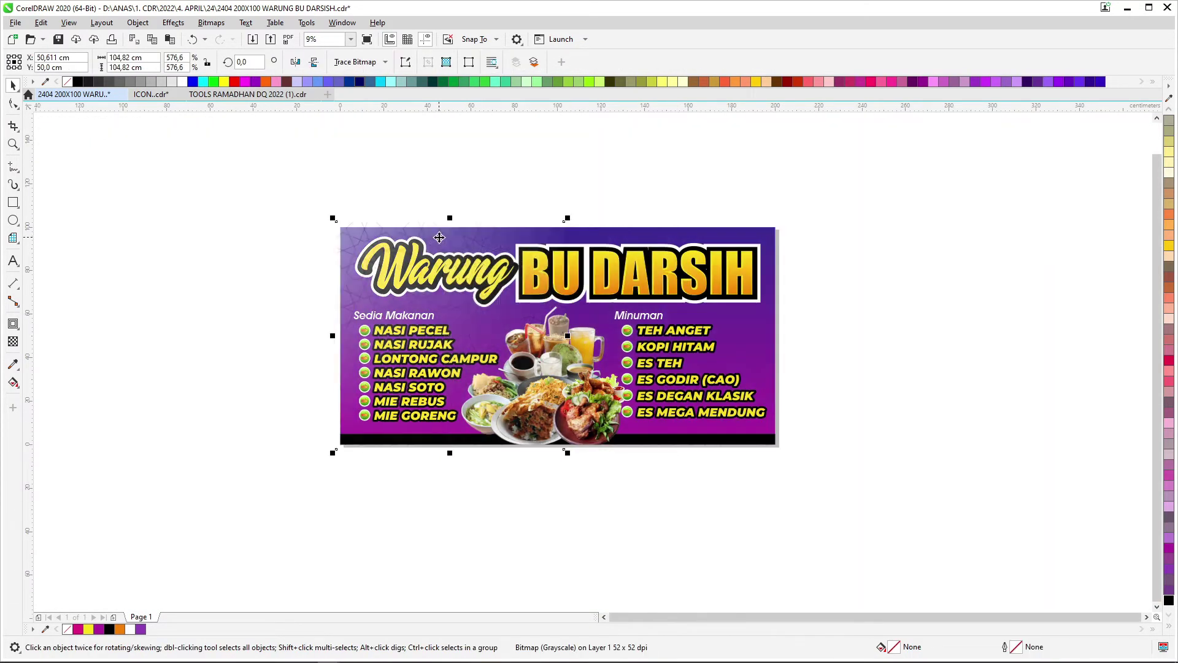
{"action": "left_click", "coordinate": [741, 300], "text": "ctrl"}
{"action": "scroll", "coordinate": [442, 233], "scroll_direction": "up", "scroll_amount": 2}
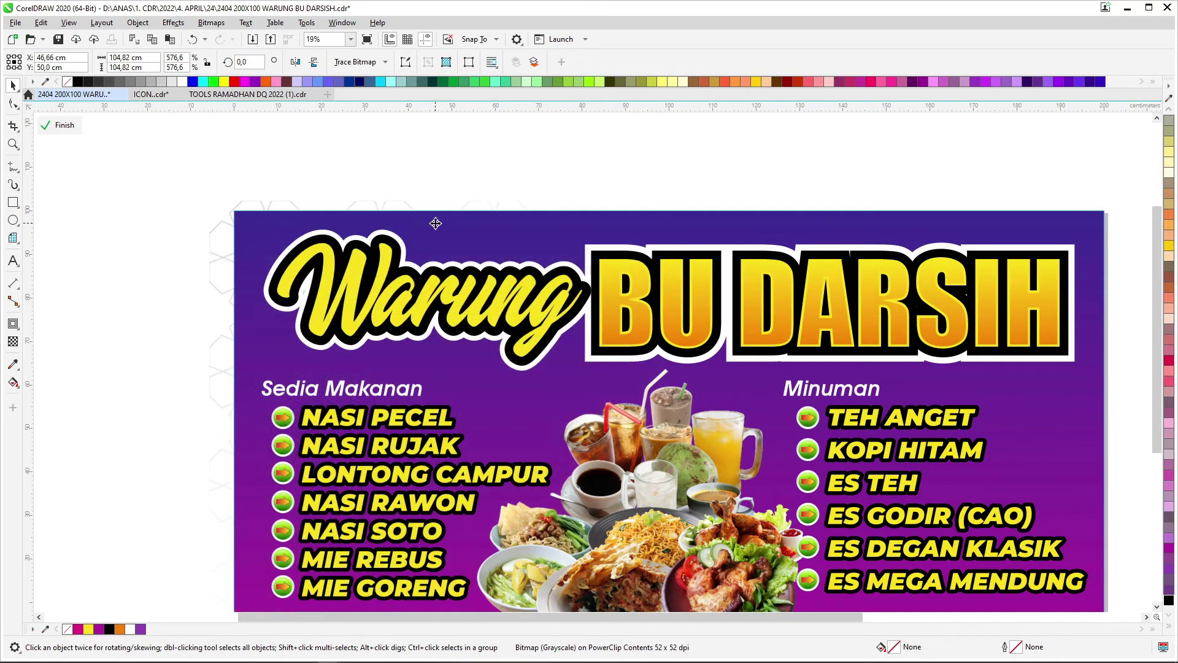
- Duplicate the hexagonal pattern onto the banner's right side and mirror the copy horizontally
{"action": "scroll", "coordinate": [366, 195], "scroll_direction": "down", "scroll_amount": 2}
{"action": "left_click_drag", "start_coordinate": [366, 195], "coordinate": [712, 198]}
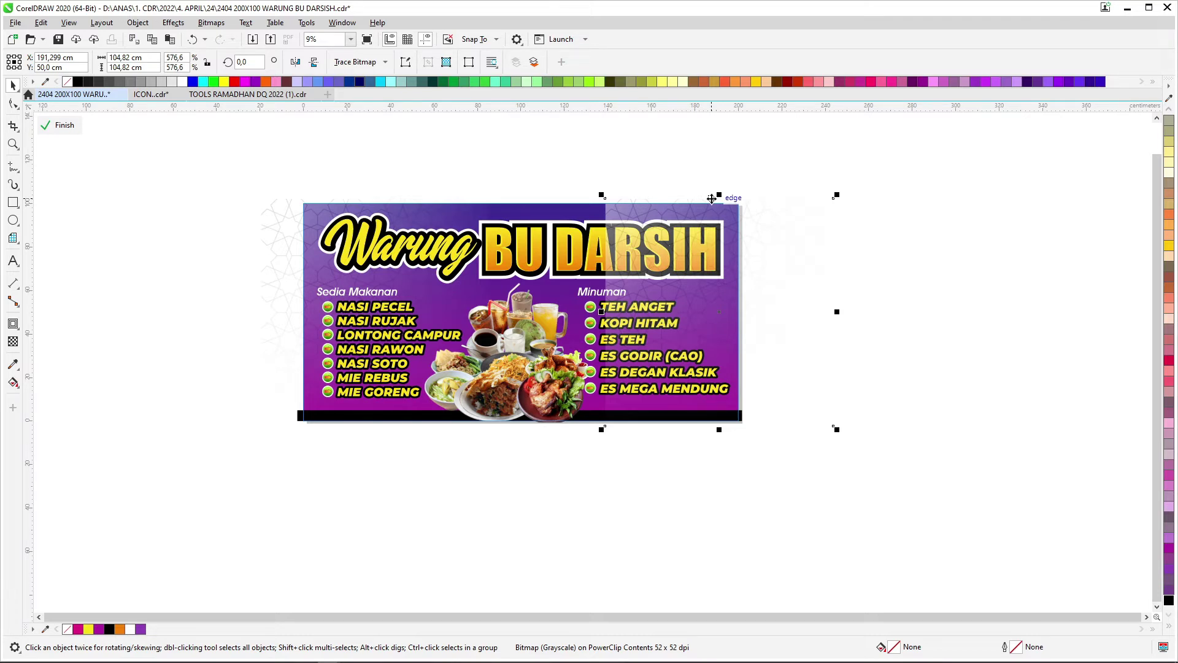
{"action": "left_click", "coordinate": [295, 61]}
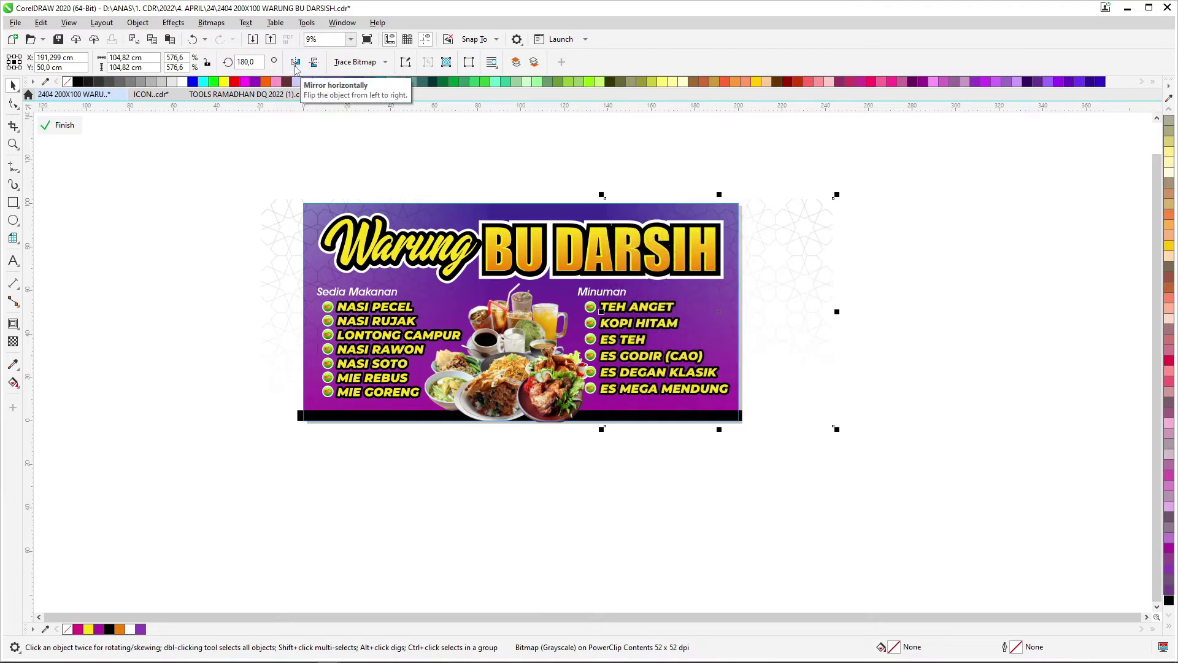
- Centre the two hexagonal patterns on the banner as a group, and space them farther apart toward the side edges
{"action": "scroll", "coordinate": [489, 254], "scroll_direction": "up", "scroll_amount": 2}
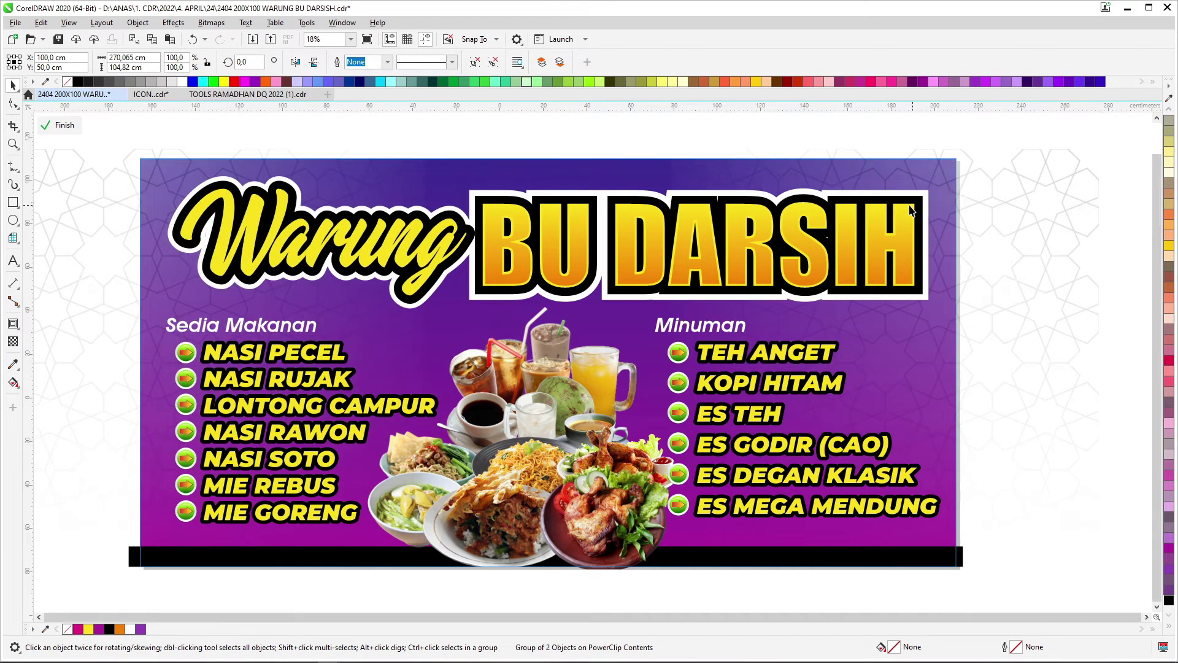
{"action": "scroll", "coordinate": [969, 209], "scroll_direction": "down", "scroll_amount": 2}
{"action": "key", "text": "Escape"}
{"action": "left_click", "coordinate": [989, 227]}
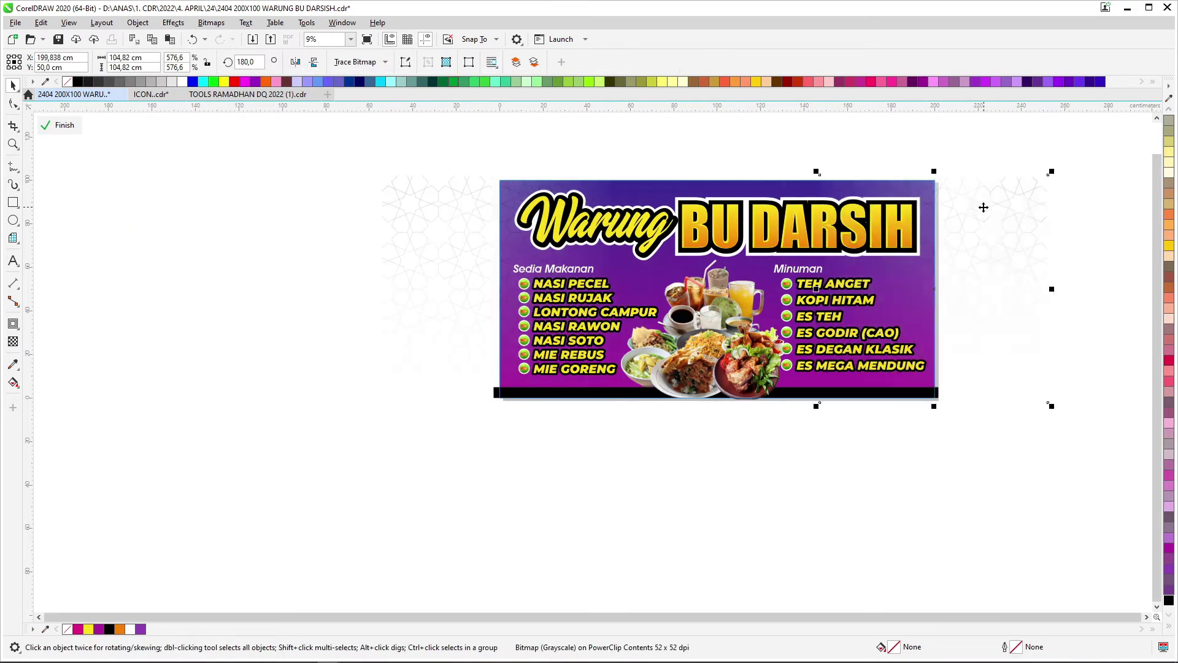
- Finish editing the banner's PowerClip contents and save the document
{"action": "left_click", "coordinate": [978, 211]}
{"action": "scroll", "coordinate": [978, 211], "scroll_direction": "up", "scroll_amount": 2}
{"action": "key", "text": "ctrl+s"}
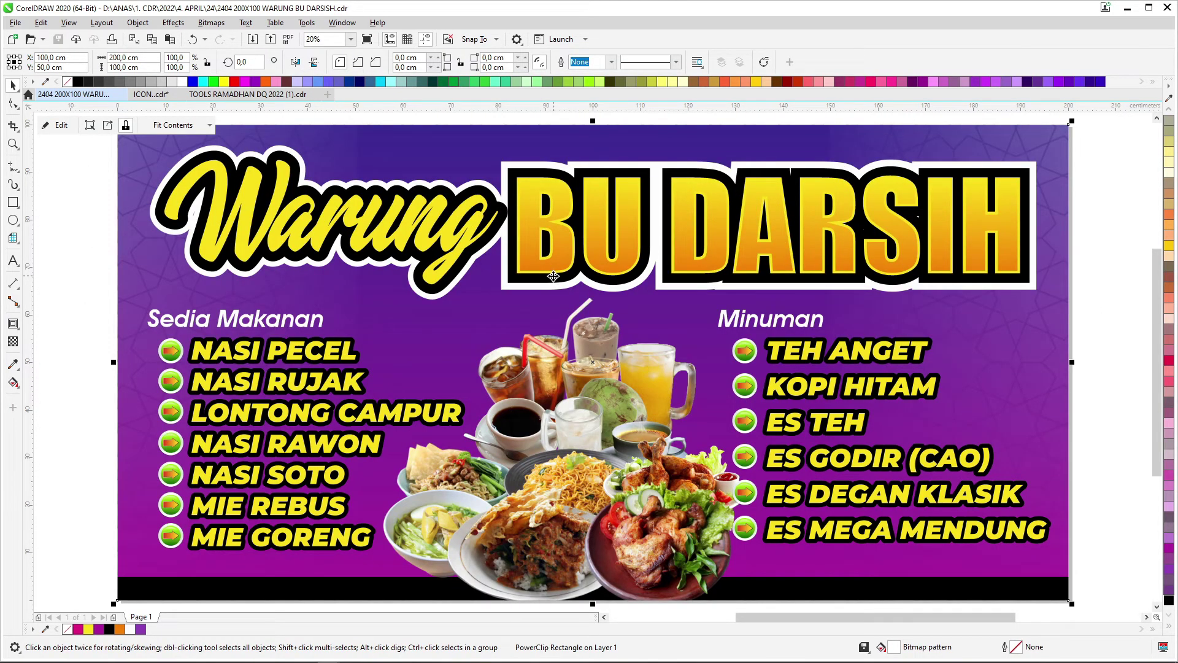
{"action": "scroll", "coordinate": [548, 375], "scroll_direction": "down", "scroll_amount": 2}
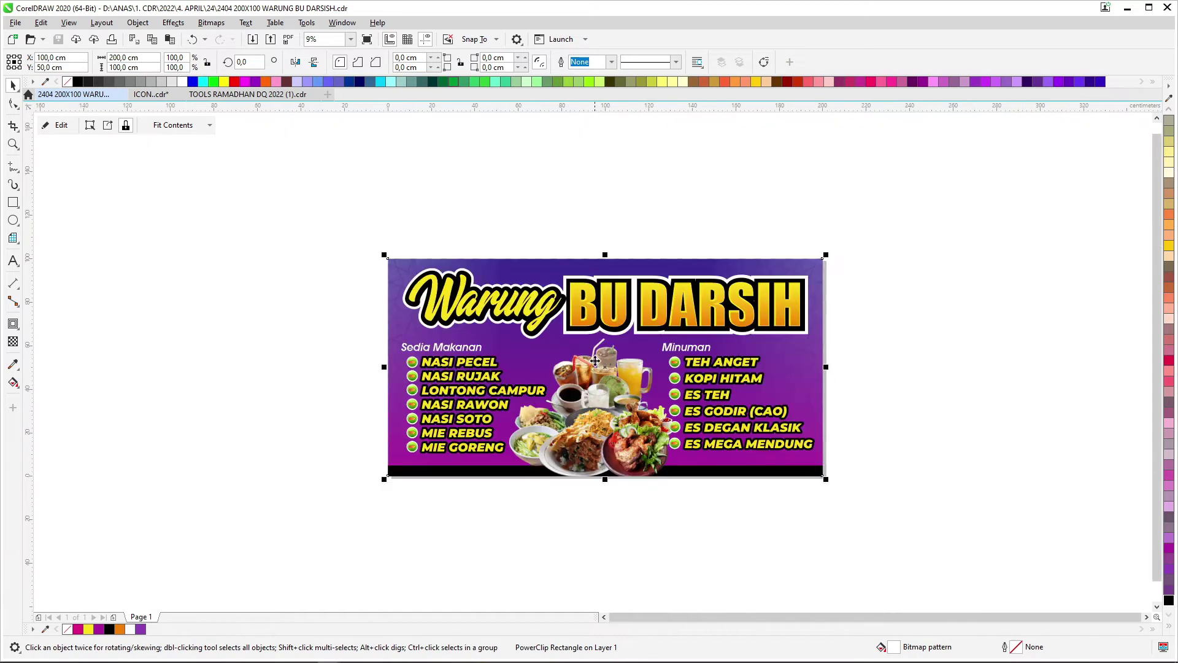
{"action": "scroll", "coordinate": [548, 368], "scroll_direction": "up", "scroll_amount": 2}
{"action": "scroll", "coordinate": [547, 233], "scroll_direction": "down", "scroll_amount": 3}
{"action": "scroll", "coordinate": [547, 233], "scroll_direction": "up", "scroll_amount": 2}
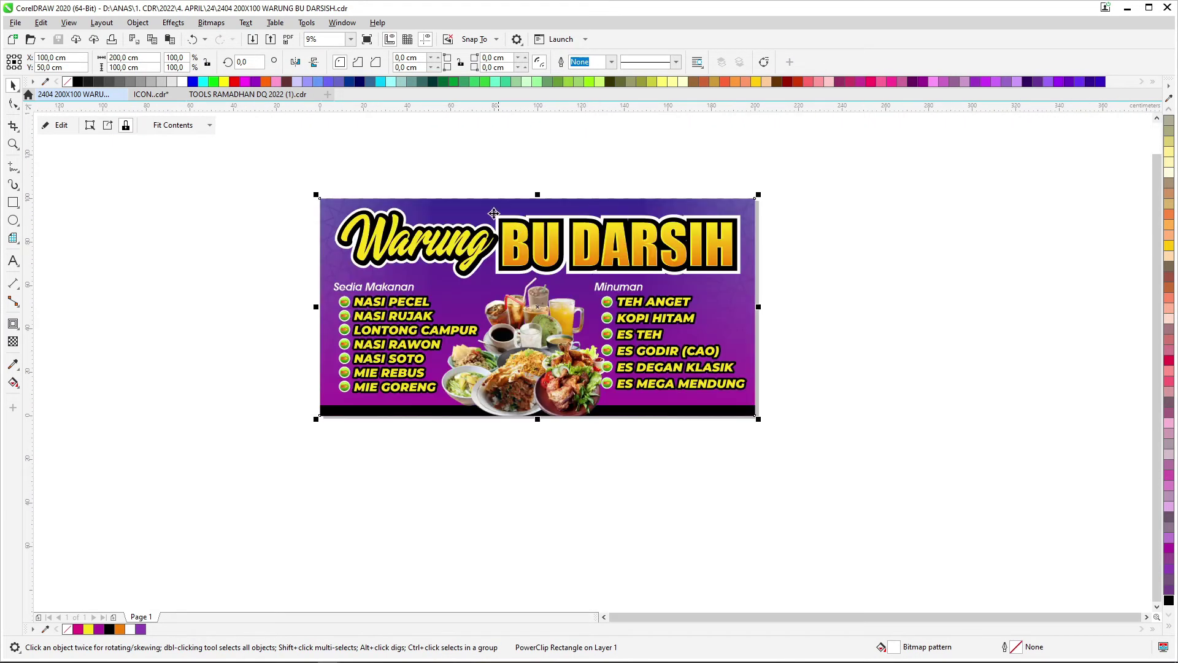
- Surround the banner with a black-outlined 205 × 105 cm frame and save the document
{"action": "left_click", "coordinate": [419, 208]}
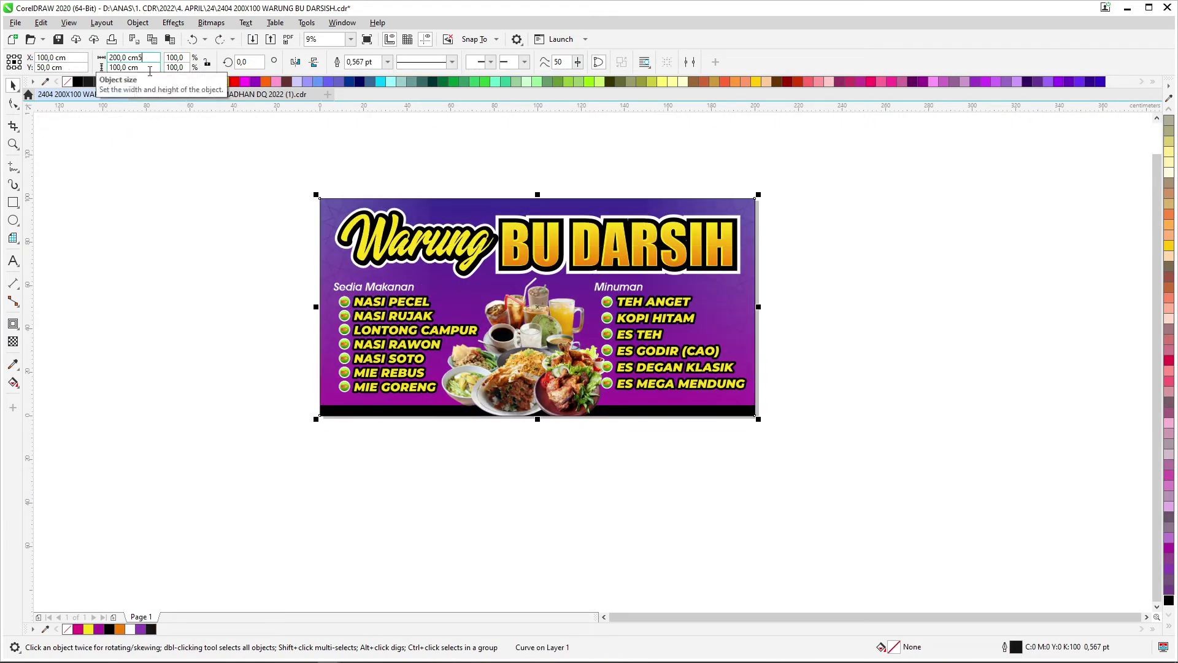
{"action": "key", "text": "Escape"}
{"action": "key", "text": "shift+F4"}
{"action": "key", "text": "ctrl+s"}
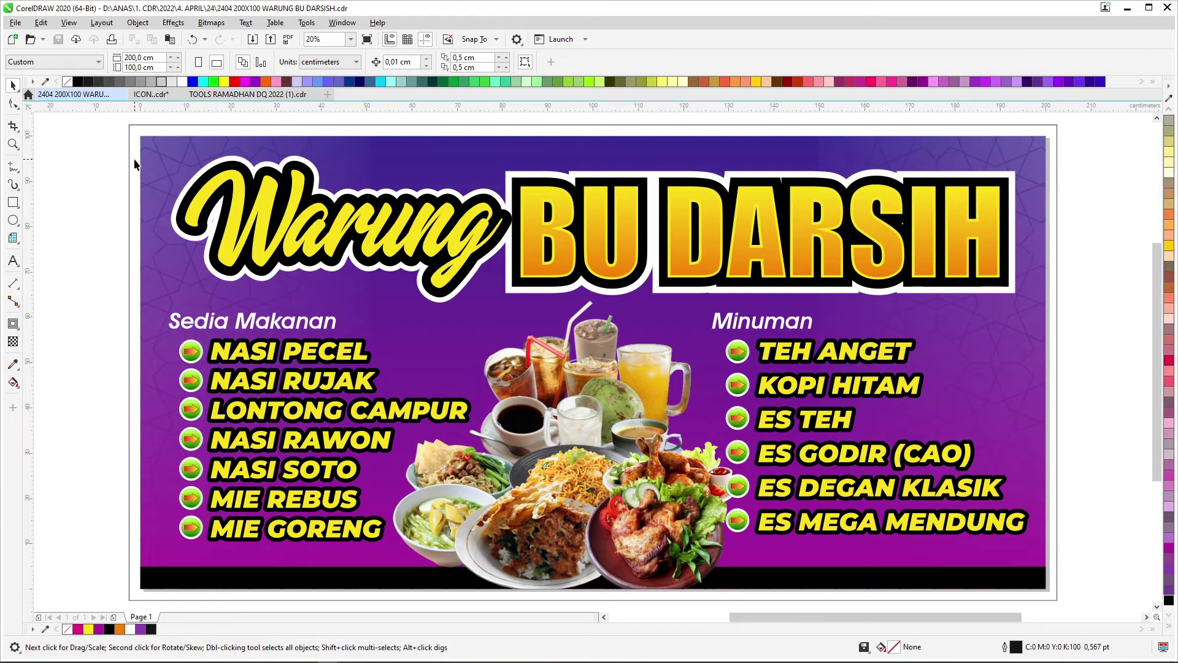
{"action": "key", "text": "F9"}
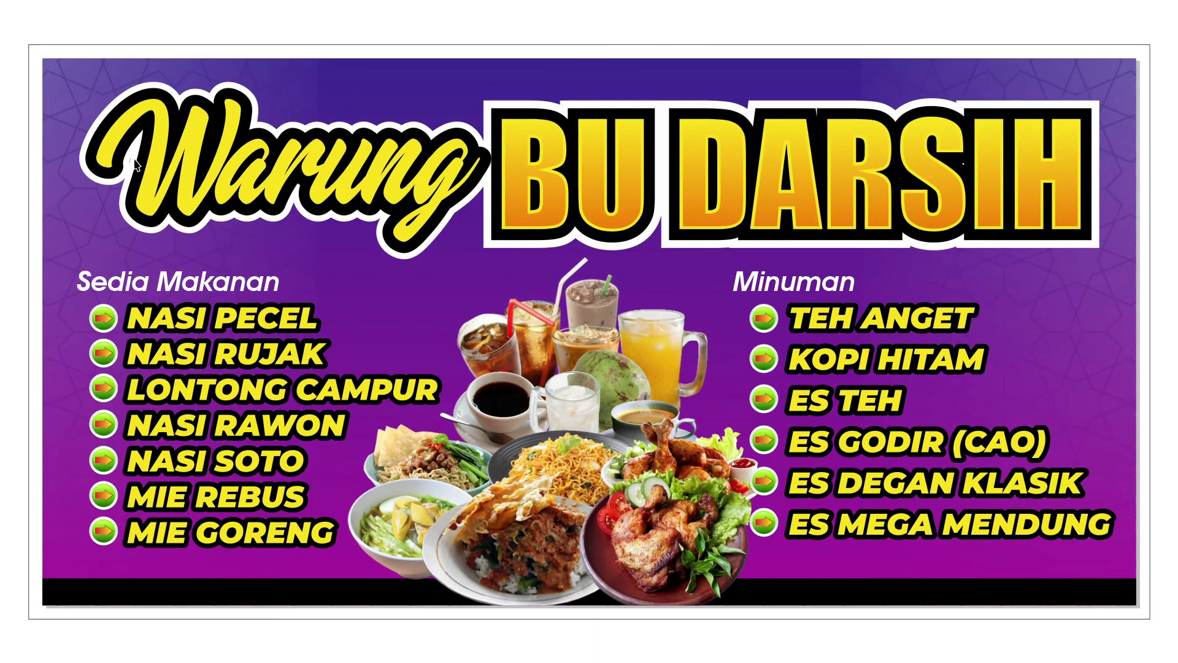
{"action": "key", "text": "Escape"}
- Duplicate the banner together with its frame directly below the original, edge to edge
{"action": "key", "text": "ctrl+a"}
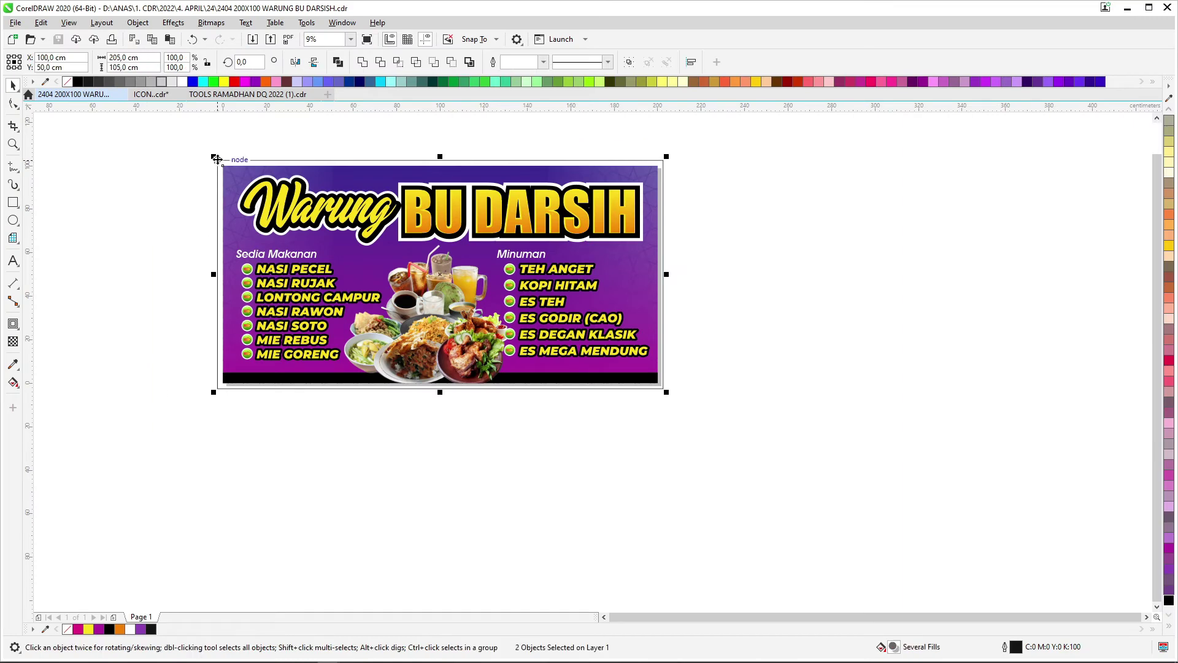
{"action": "left_click_drag", "start_coordinate": [216, 159], "coordinate": [218, 389]}
{"action": "right_click", "coordinate": [217, 389]}
{"action": "key", "text": "F4"}
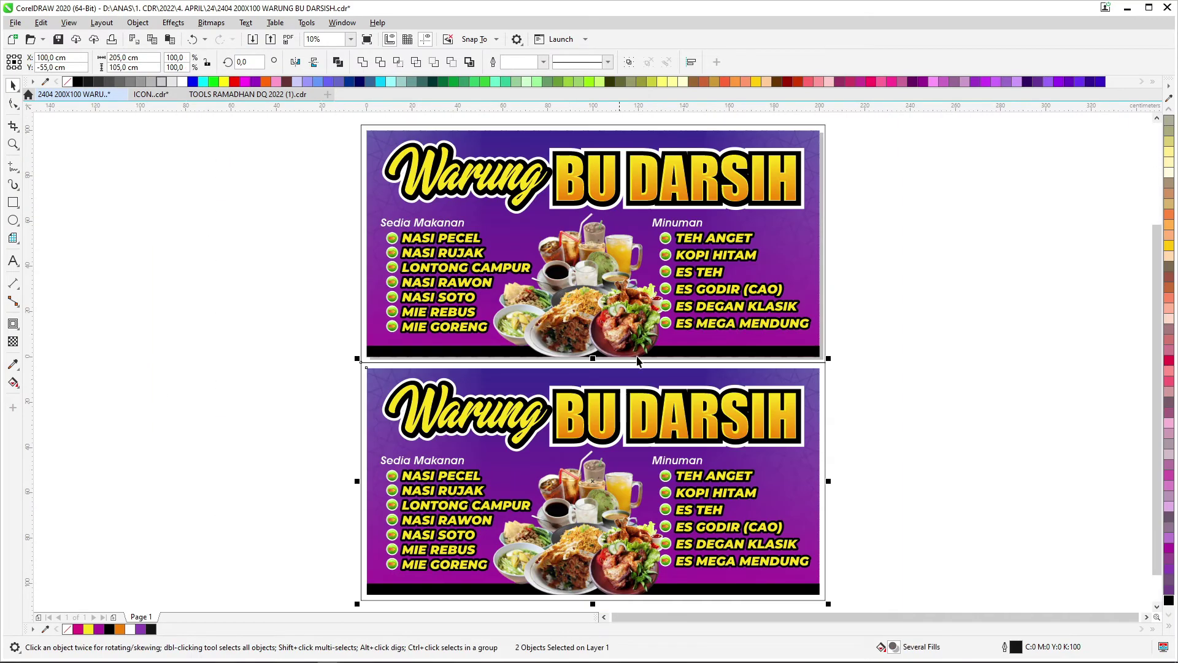
- Change the purple bottom colour of the lower copy's background gradient to green, C100 M0 Y100 K0, inside its PowerClip
{"action": "left_click", "coordinate": [730, 378]}
{"action": "left_click", "coordinate": [546, 387], "text": "ctrl"}
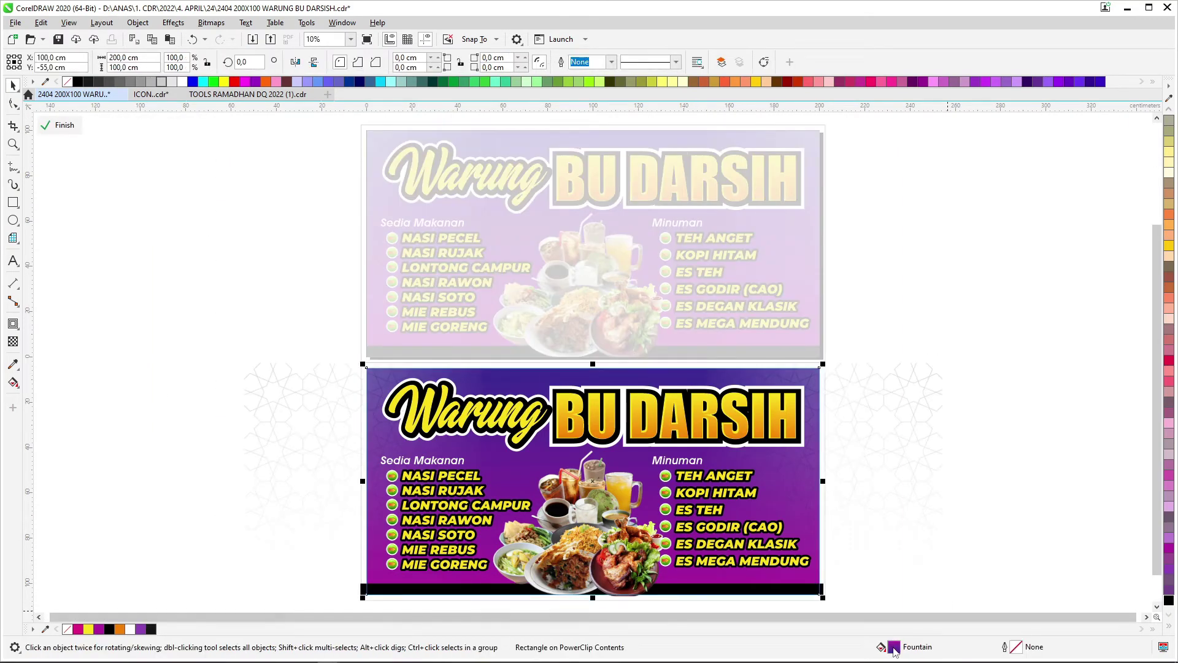
{"action": "key", "text": "F11"}
{"action": "left_click", "coordinate": [421, 383]}
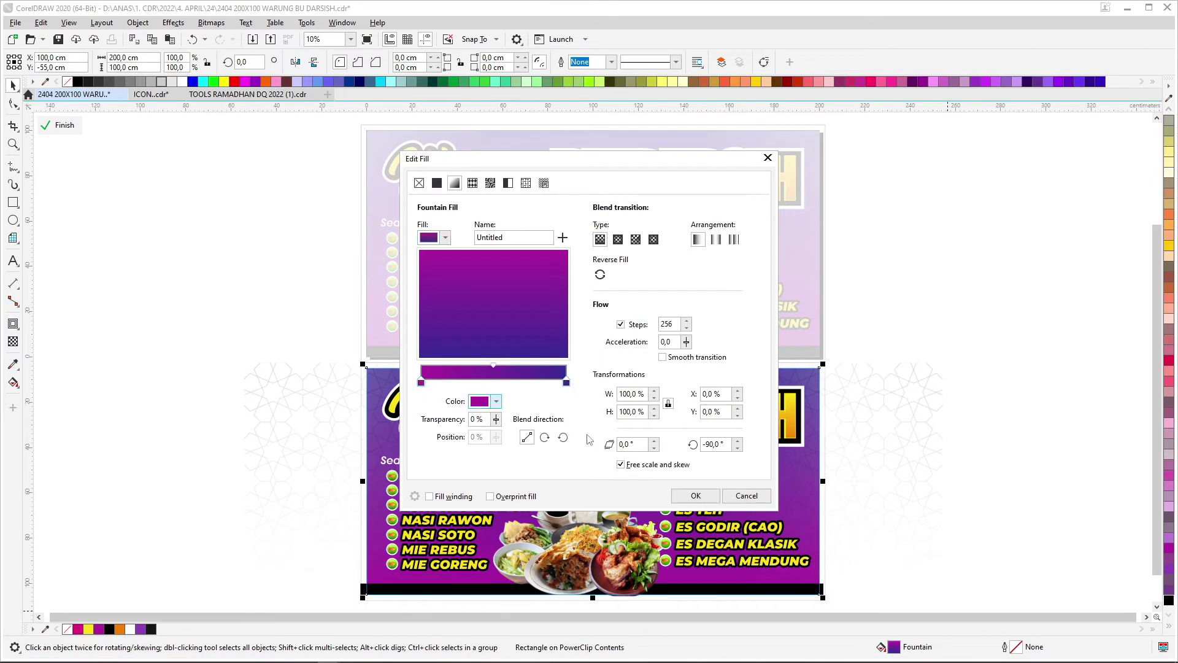
{"action": "left_click", "coordinate": [496, 401]}
{"action": "left_click", "coordinate": [481, 427]}
{"action": "type", "text": "100"}
{"action": "key", "text": "Tab"}
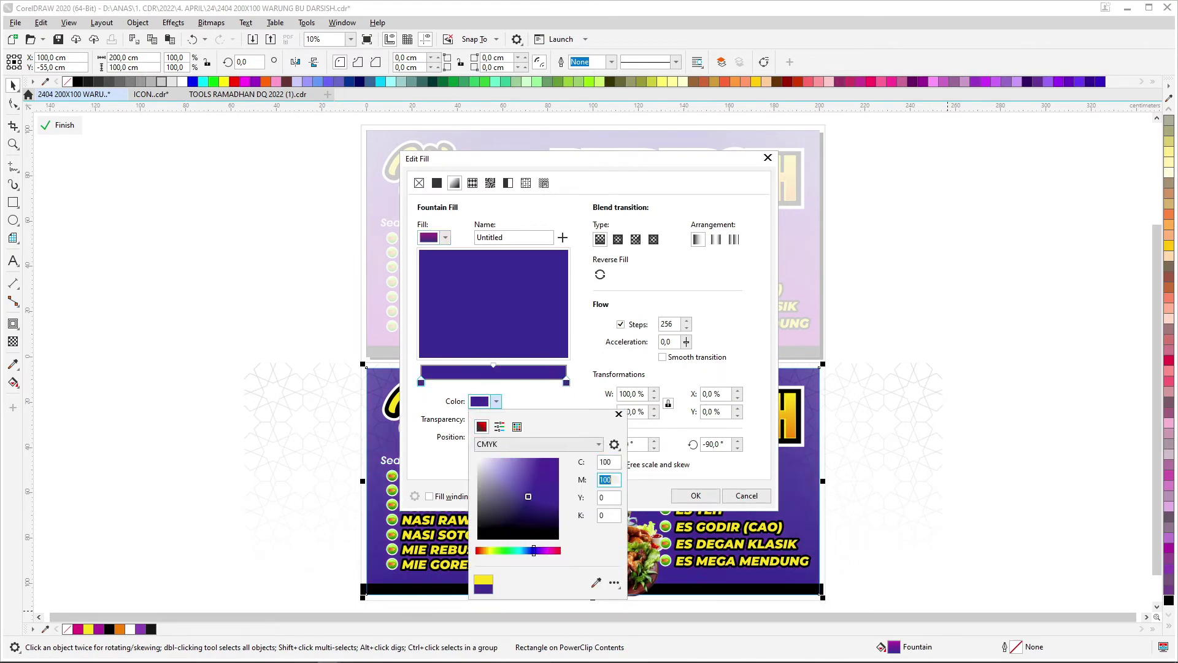
{"action": "type", "text": "0"}
{"action": "key", "text": "Tab"}
{"action": "type", "text": "100"}
{"action": "key", "text": "Tab"}
{"action": "left_click", "coordinate": [655, 483]}
{"action": "left_click", "coordinate": [696, 496]}
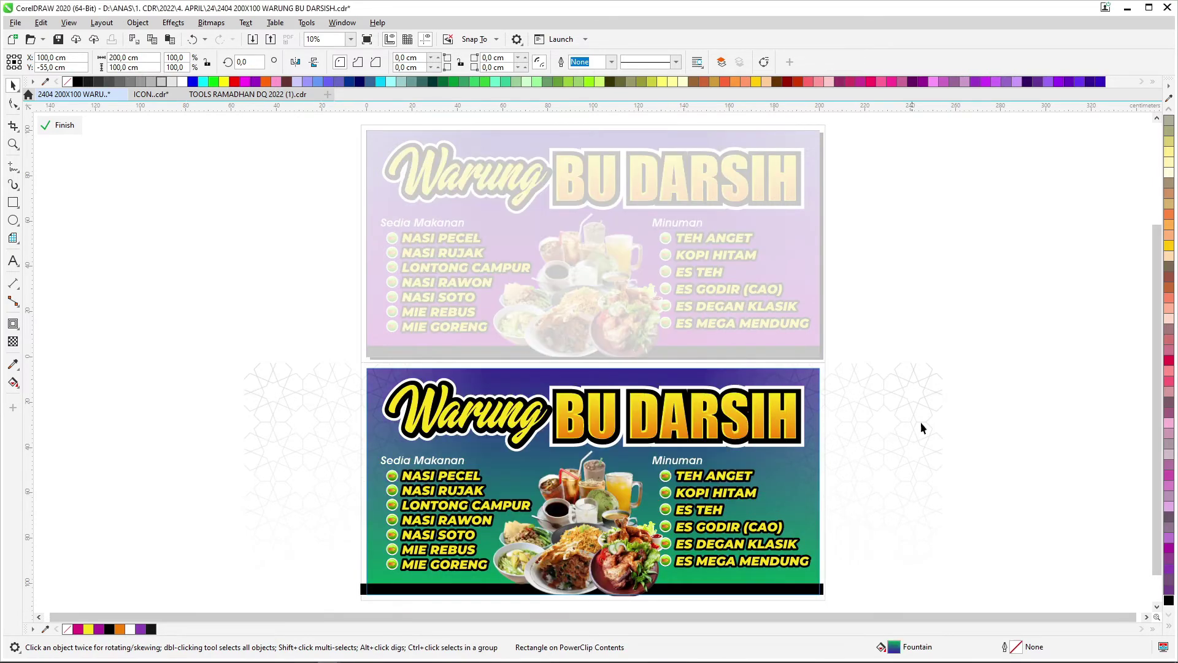
{"action": "left_click", "coordinate": [61, 125]}
- Duplicate the purple banner and its frame directly above the original, edge to edge
{"action": "scroll", "coordinate": [656, 263], "scroll_direction": "down", "scroll_amount": 1}
{"action": "left_click_drag", "start_coordinate": [810, 357], "coordinate": [478, 508]}
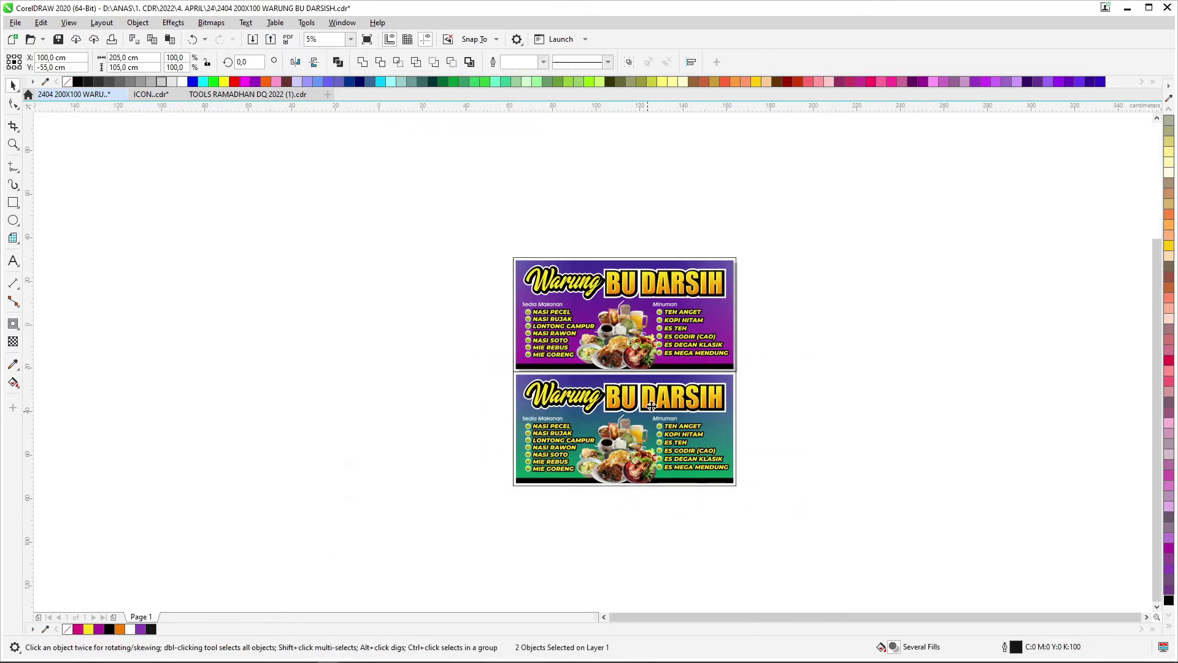
{"action": "scroll", "coordinate": [659, 411], "scroll_direction": "up", "scroll_amount": 1}
{"action": "left_click", "coordinate": [878, 340]}
{"action": "scroll", "coordinate": [878, 340], "scroll_direction": "down", "scroll_amount": 1}
{"action": "left_click_drag", "start_coordinate": [535, 343], "coordinate": [535, 343]}
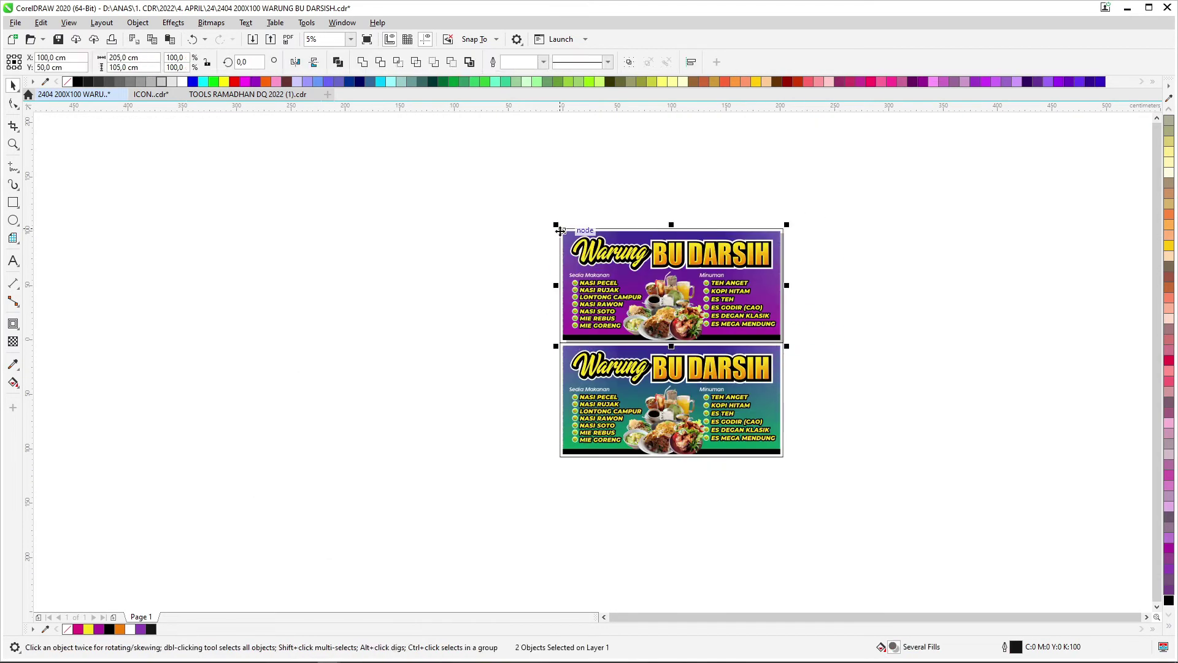
{"action": "left_click_drag", "start_coordinate": [783, 345], "coordinate": [781, 229]}
{"action": "scroll", "coordinate": [781, 229], "scroll_direction": "up", "scroll_amount": 1}
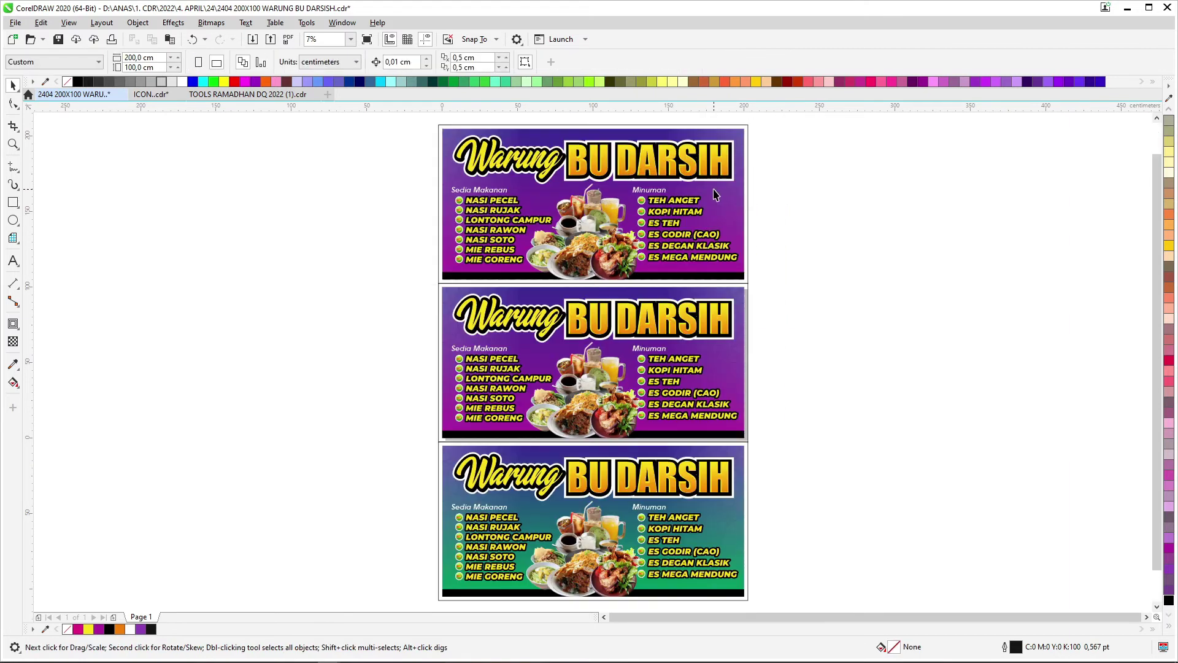
- Recolour the top copy's PowerClip background as a gradient from red, C0 M100 Y100 K0, at the top to black at the bottom
{"action": "left_click", "coordinate": [566, 130], "text": "ctrl"}
{"action": "scroll", "coordinate": [566, 130], "scroll_direction": "up", "scroll_amount": 1}
{"action": "left_click", "coordinate": [698, 318]}
{"action": "key", "text": "F11"}
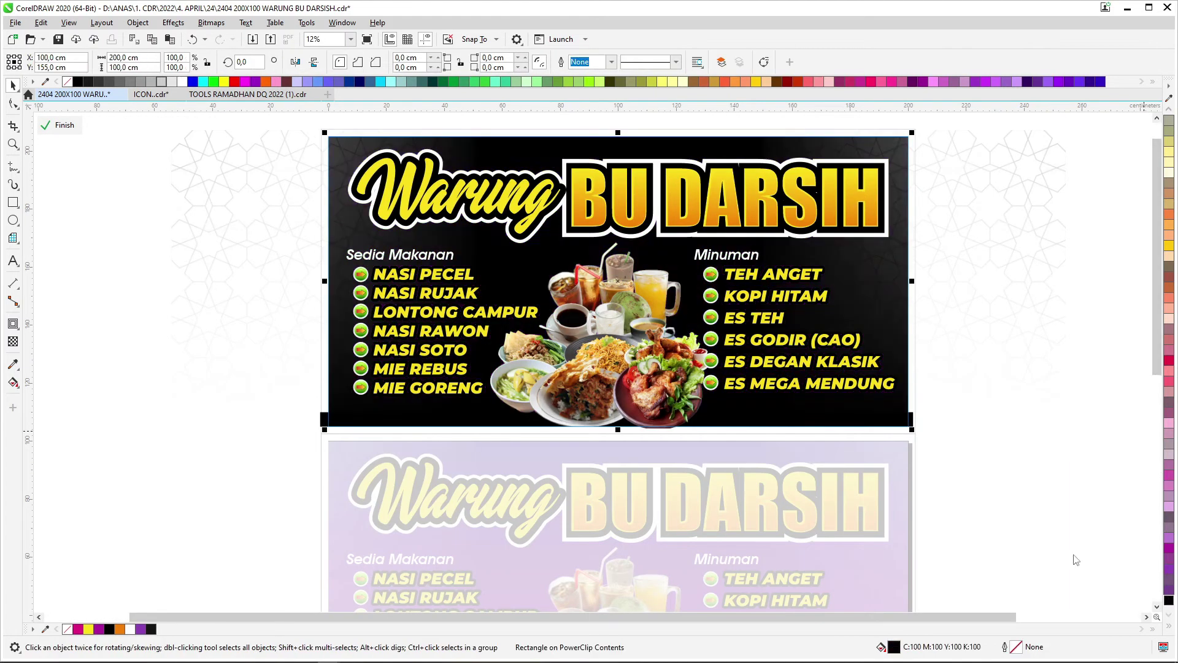
{"action": "left_click", "coordinate": [566, 382]}
{"action": "left_click", "coordinate": [495, 401]}
{"action": "left_click", "coordinate": [482, 427]}
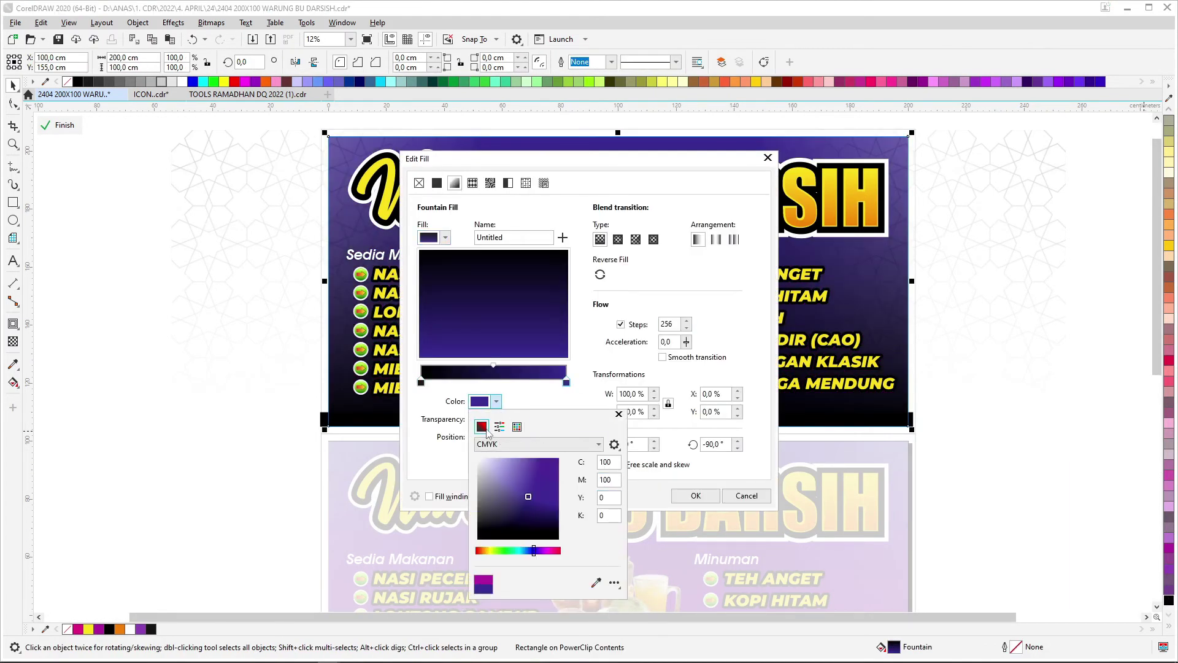
{"action": "key", "text": "Tab"}
{"action": "key", "text": "Tab"}
{"action": "type", "text": "100"}
{"action": "key", "text": "Tab"}
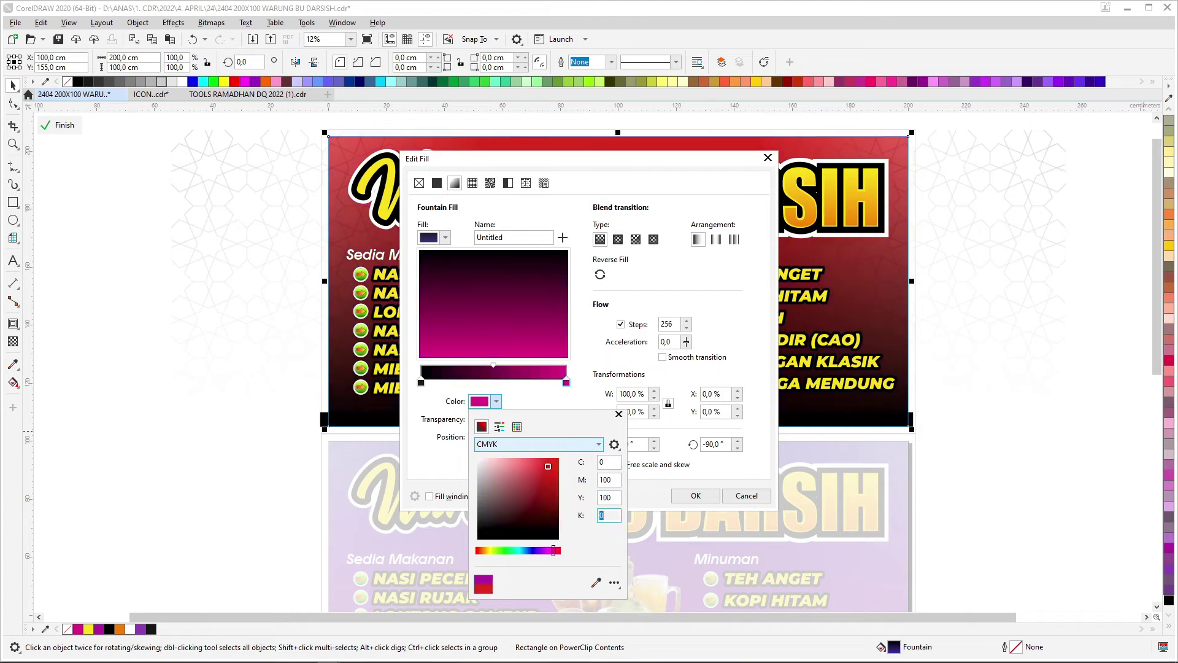
{"action": "left_click", "coordinate": [696, 495]}
{"action": "left_click", "coordinate": [59, 125]}
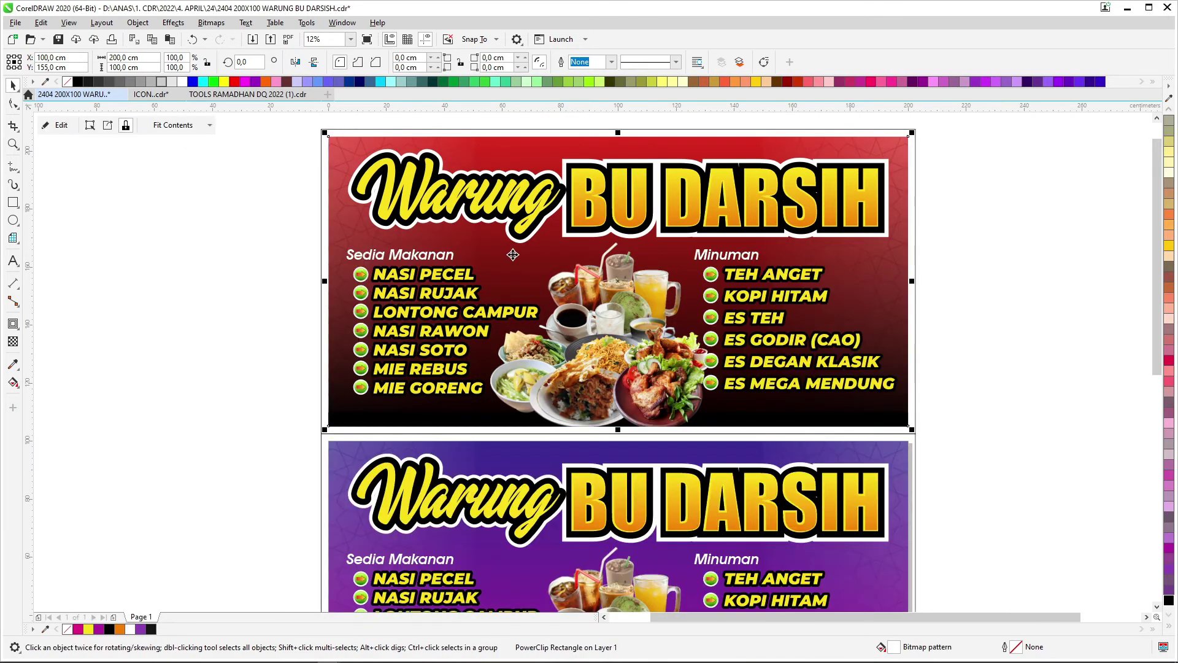
- Duplicate the middle purple banner and its frame directly to its right, edge to edge
{"action": "scroll", "coordinate": [705, 277], "scroll_direction": "down", "scroll_amount": 2}
{"action": "key", "text": "Escape"}
{"action": "scroll", "coordinate": [705, 277], "scroll_direction": "down", "scroll_amount": 2}
{"action": "scroll", "coordinate": [649, 334], "scroll_direction": "up", "scroll_amount": 3}
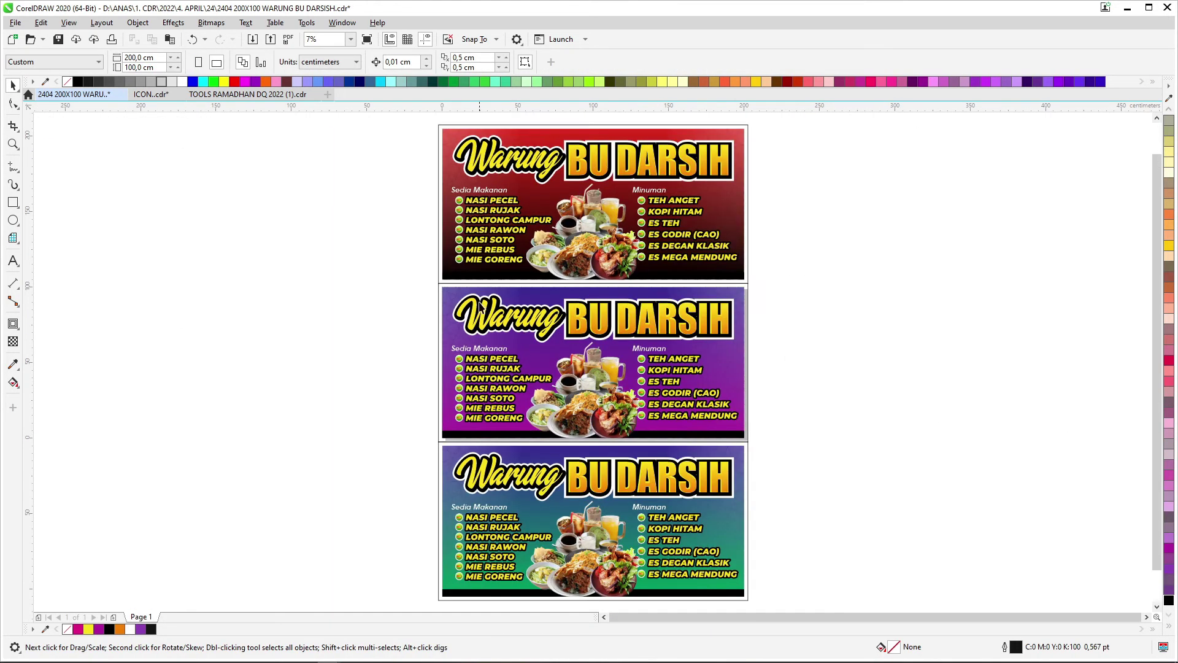
{"action": "left_click_drag", "start_coordinate": [406, 271], "coordinate": [782, 459]}
{"action": "left_click_drag", "start_coordinate": [441, 284], "coordinate": [749, 284]}
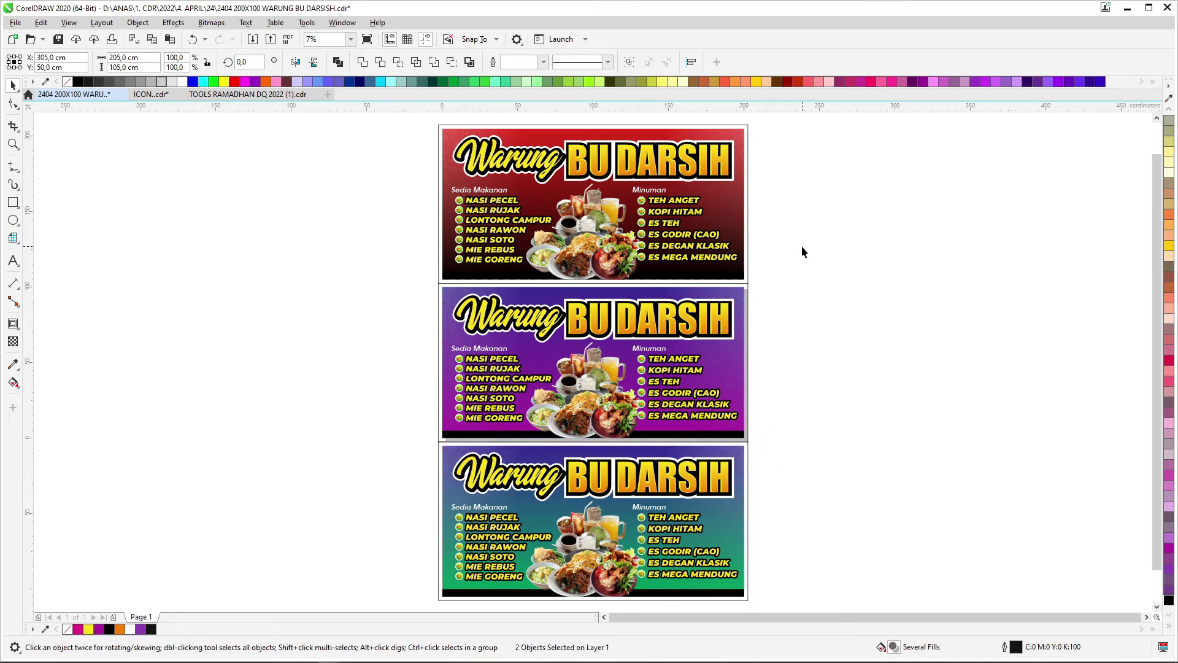
- Change the dark blue top colour of the right copy's background gradient to cyan and save the document
{"action": "double_click", "coordinate": [879, 286]}
{"action": "scroll", "coordinate": [898, 293], "scroll_direction": "up", "scroll_amount": 2}
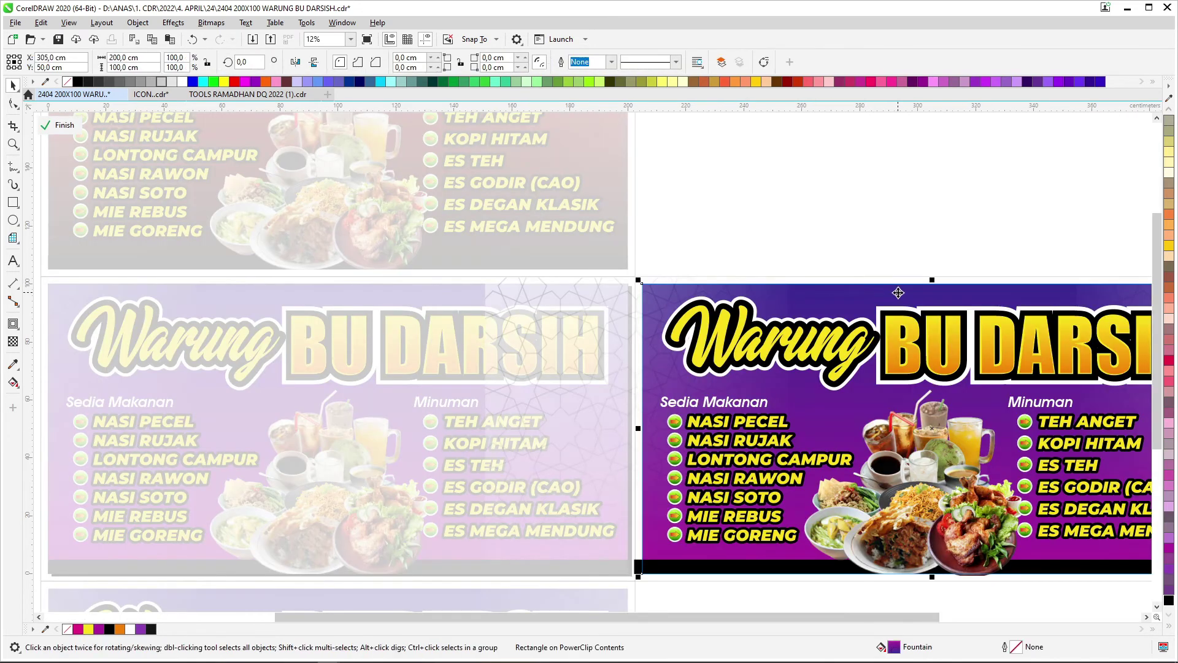
{"action": "double_click", "coordinate": [894, 646]}
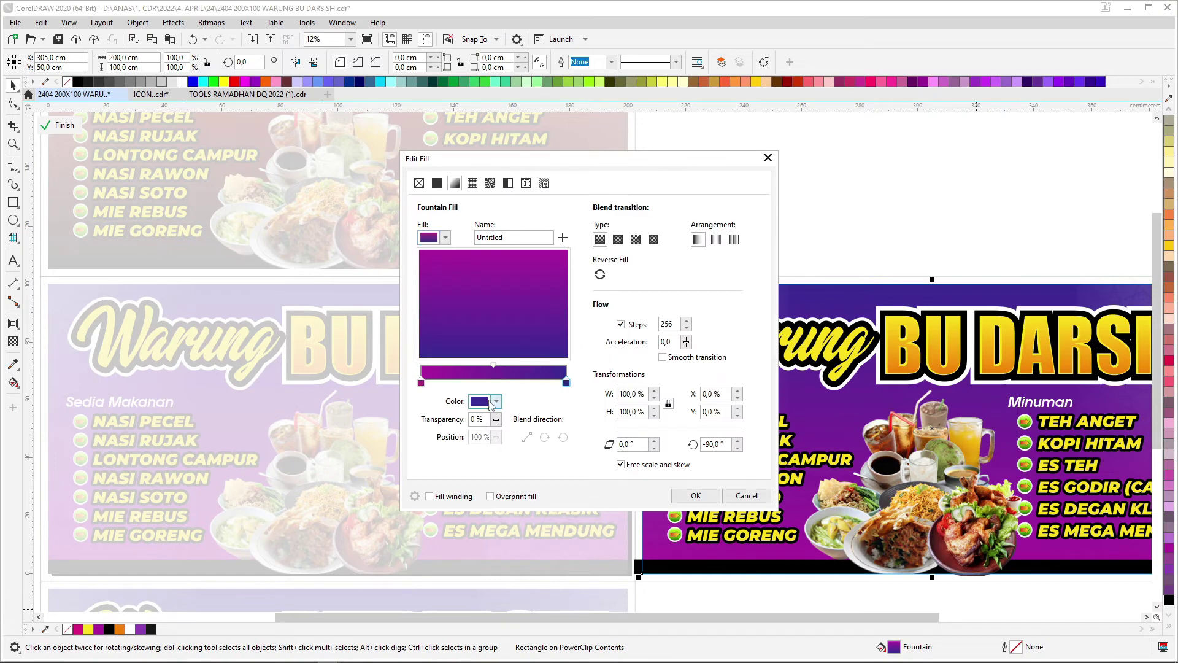
{"action": "left_click", "coordinate": [494, 401]}
{"action": "type", "text": "0"}
{"action": "key", "text": "Tab"}
{"action": "key", "text": "Return"}
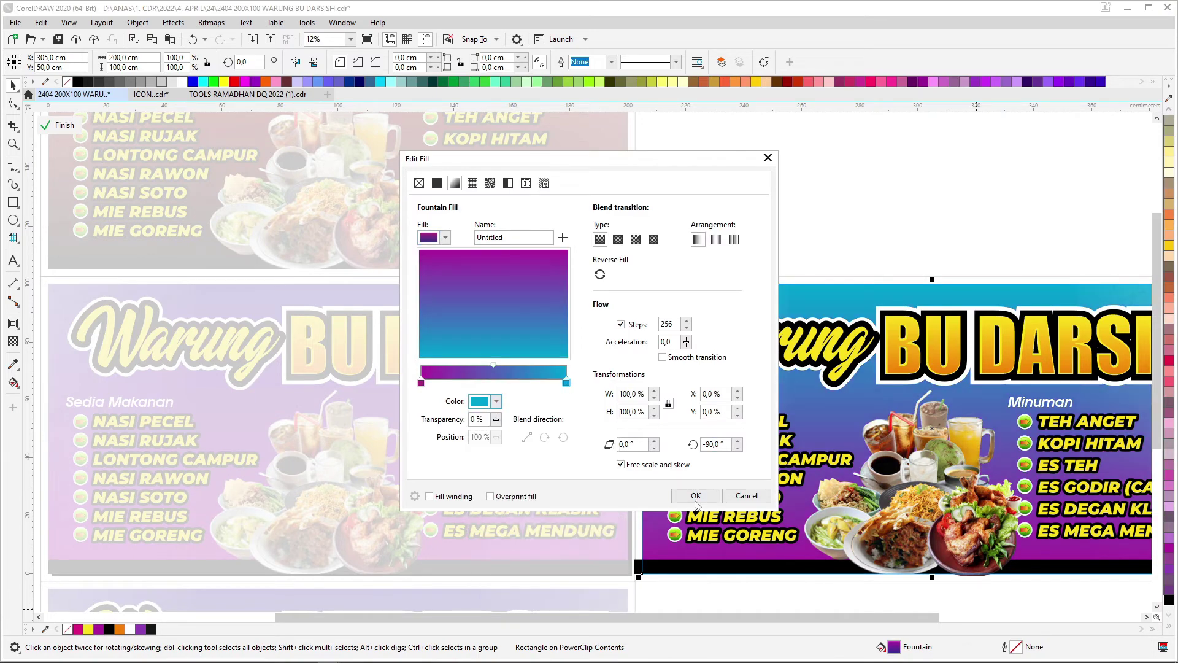
{"action": "key", "text": "Return"}
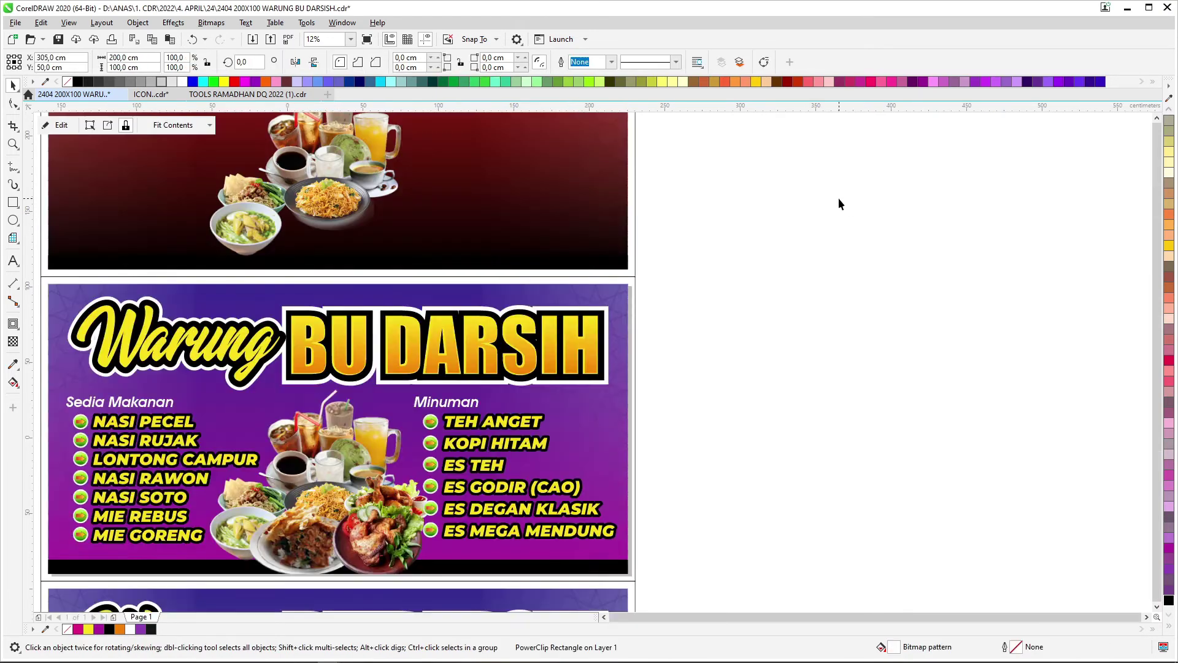
{"action": "left_click", "coordinate": [838, 202], "text": "ctrl"}
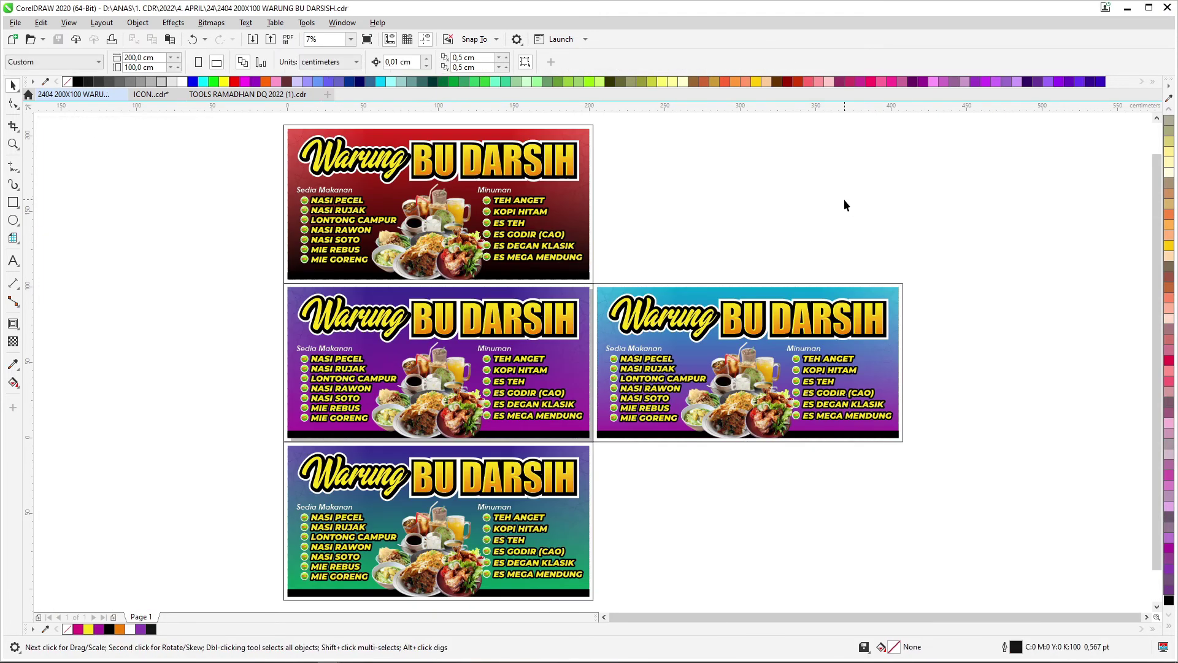
- Group the green banner with its frame and move it flush against the right side of the cyan banner
{"action": "left_click", "coordinate": [587, 596]}
{"action": "scroll", "coordinate": [702, 460], "scroll_direction": "down", "scroll_amount": 3}
{"action": "left_click_drag", "start_coordinate": [313, 454], "coordinate": [460, 297]}
{"action": "scroll", "coordinate": [647, 400], "scroll_direction": "up", "scroll_amount": 2}
{"action": "scroll", "coordinate": [647, 400], "scroll_direction": "up", "scroll_amount": 1}
{"action": "key", "text": "ctrl+z"}
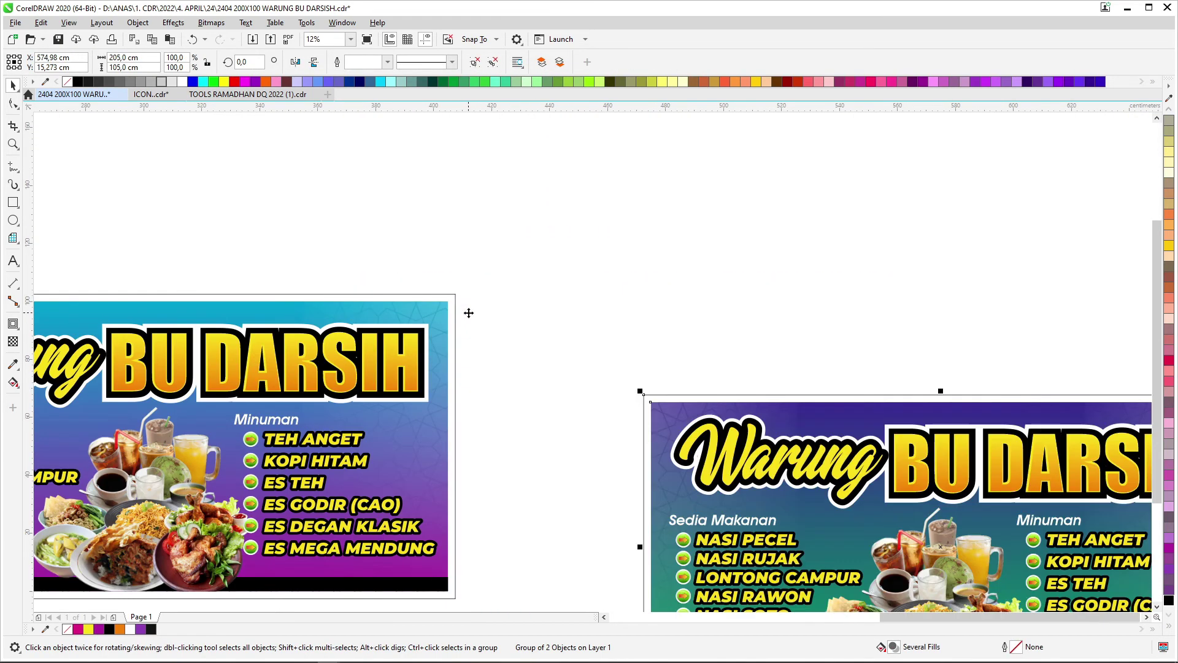
{"action": "left_click_drag", "start_coordinate": [642, 391], "coordinate": [462, 294]}
{"action": "scroll", "coordinate": [462, 254], "scroll_direction": "down", "scroll_amount": 2}
{"action": "left_click", "coordinate": [490, 261]}
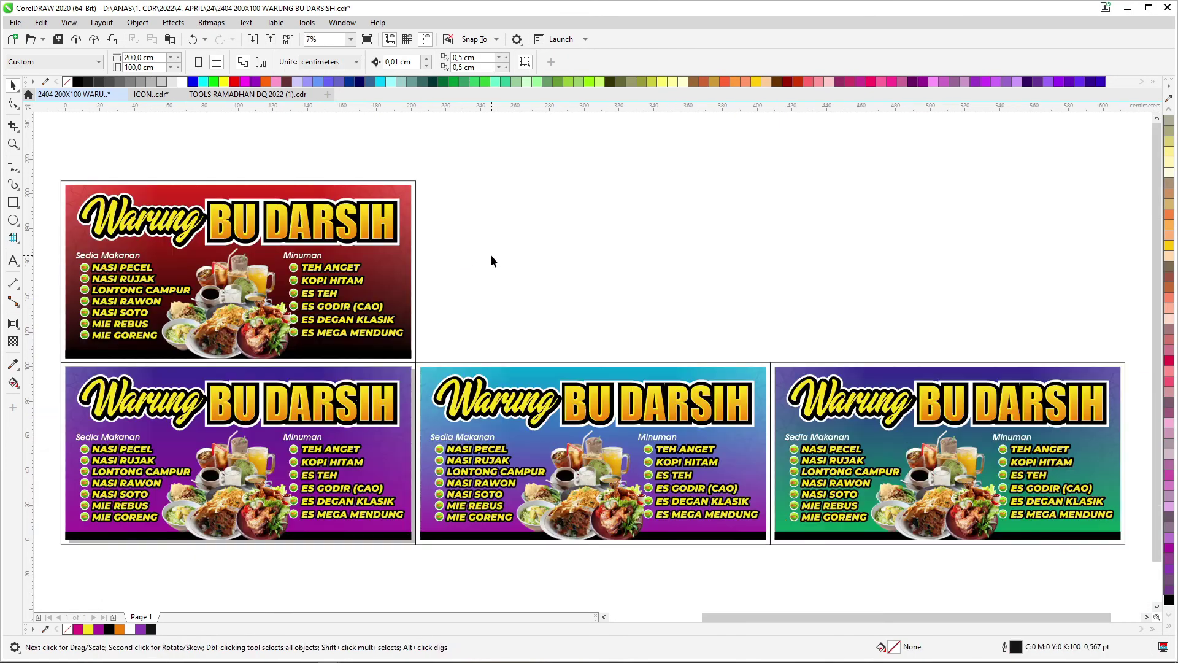
- Move the red banner and its frame flush against the left side of the purple banner
{"action": "scroll", "coordinate": [491, 260], "scroll_direction": "down", "scroll_amount": 2}
{"action": "left_click_drag", "start_coordinate": [513, 171], "coordinate": [261, 316]}
{"action": "left_click_drag", "start_coordinate": [452, 249], "coordinate": [332, 344]}
{"action": "scroll", "coordinate": [242, 304], "scroll_direction": "up", "scroll_amount": 2}
{"action": "scroll", "coordinate": [242, 304], "scroll_direction": "up", "scroll_amount": 2}
{"action": "left_click", "coordinate": [352, 313]}
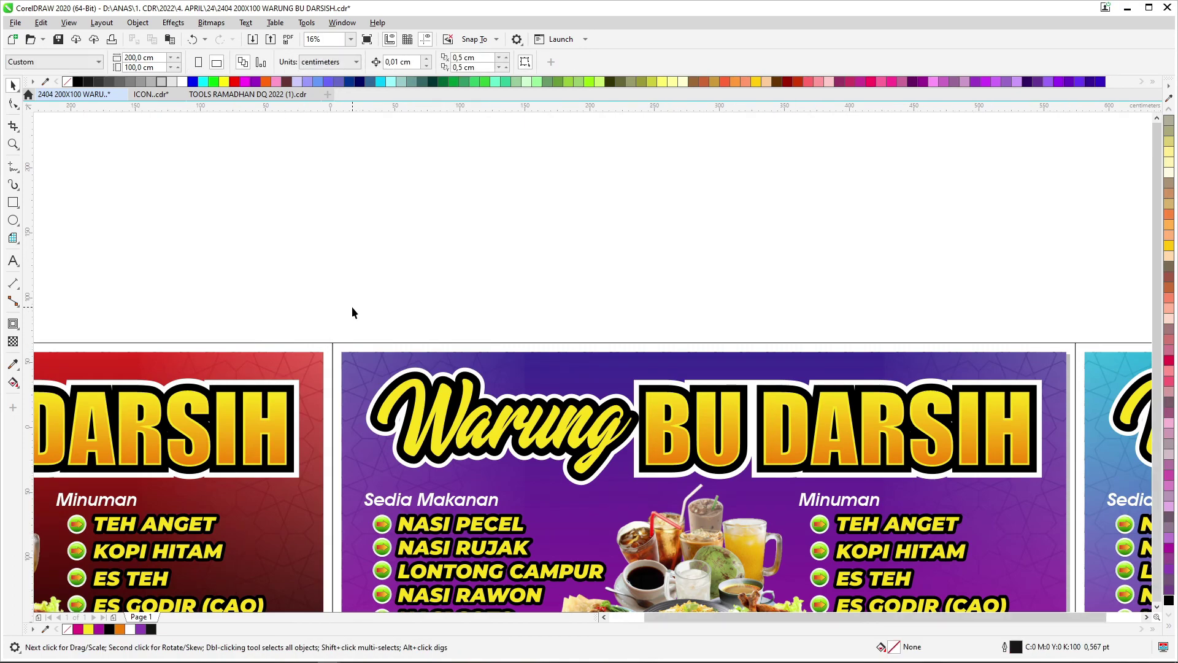
- Arrange the banners in a two-by-two grid, placing cyan below red and green below purple
{"action": "scroll", "coordinate": [352, 312], "scroll_direction": "down", "scroll_amount": 2}
{"action": "scroll", "coordinate": [468, 373], "scroll_direction": "up", "scroll_amount": 2}
{"action": "left_click_drag", "start_coordinate": [468, 373], "coordinate": [579, 259]}
{"action": "key", "text": "ctrl+a"}
{"action": "key", "text": "F4"}
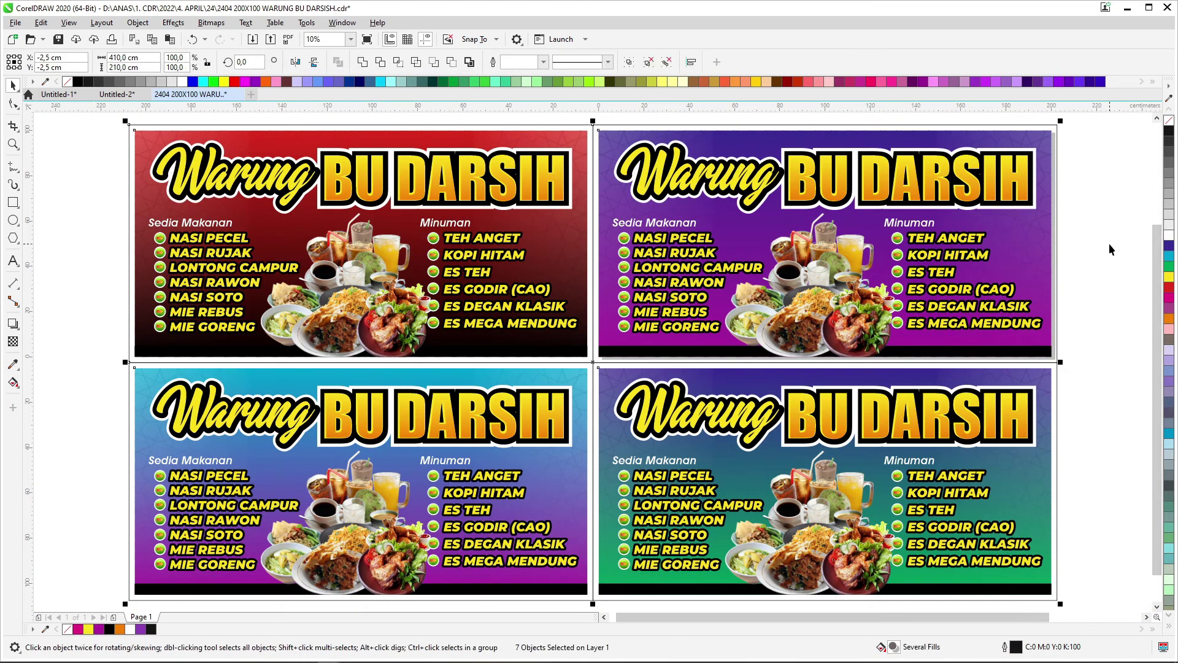
- Centre all four banners on the page and set the page size to 410 × 210 cm
{"action": "key", "text": "p"}
{"action": "key", "text": "F4"}
{"action": "left_click", "coordinate": [76, 139]}
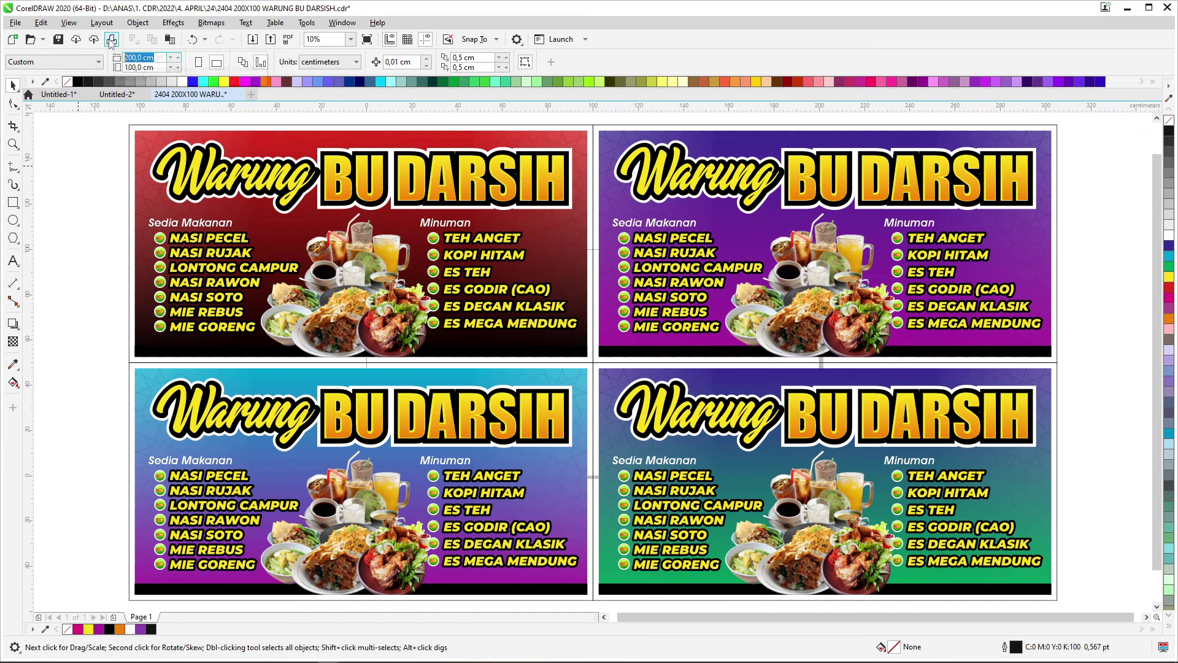
{"action": "type", "text": "410"}
{"action": "key", "text": "Tab"}
{"action": "type", "text": "210"}
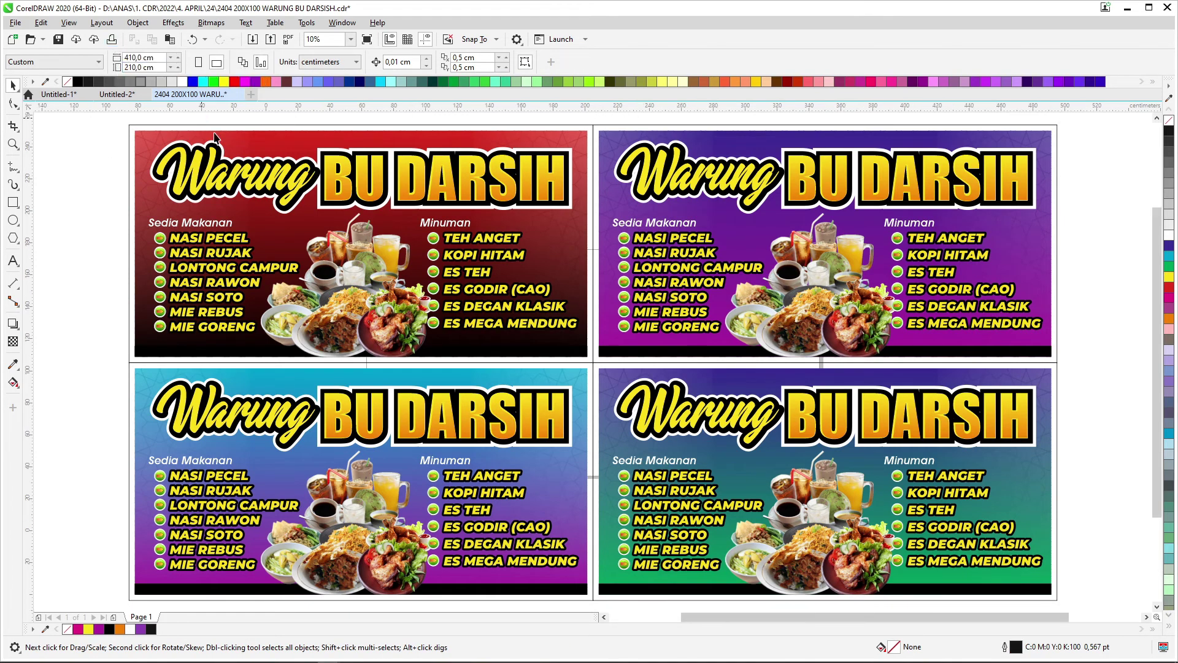
{"action": "key", "text": "Return"}
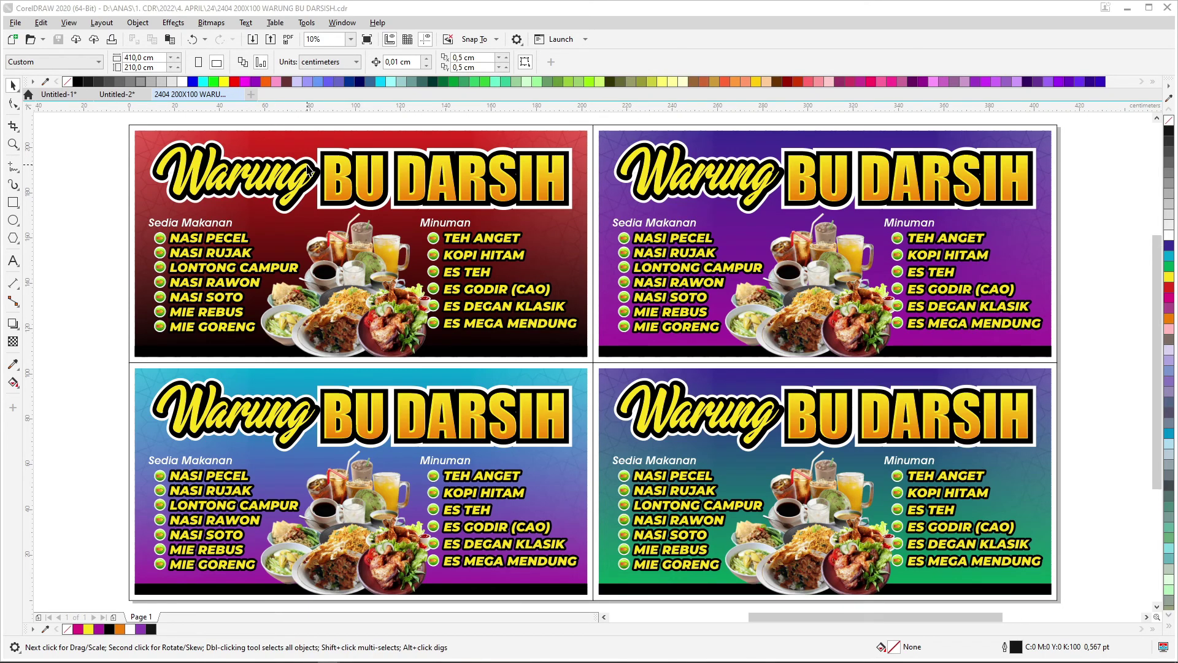
- Save the document and preview the four-banner sheet in full screen
{"action": "key", "text": "F9"}
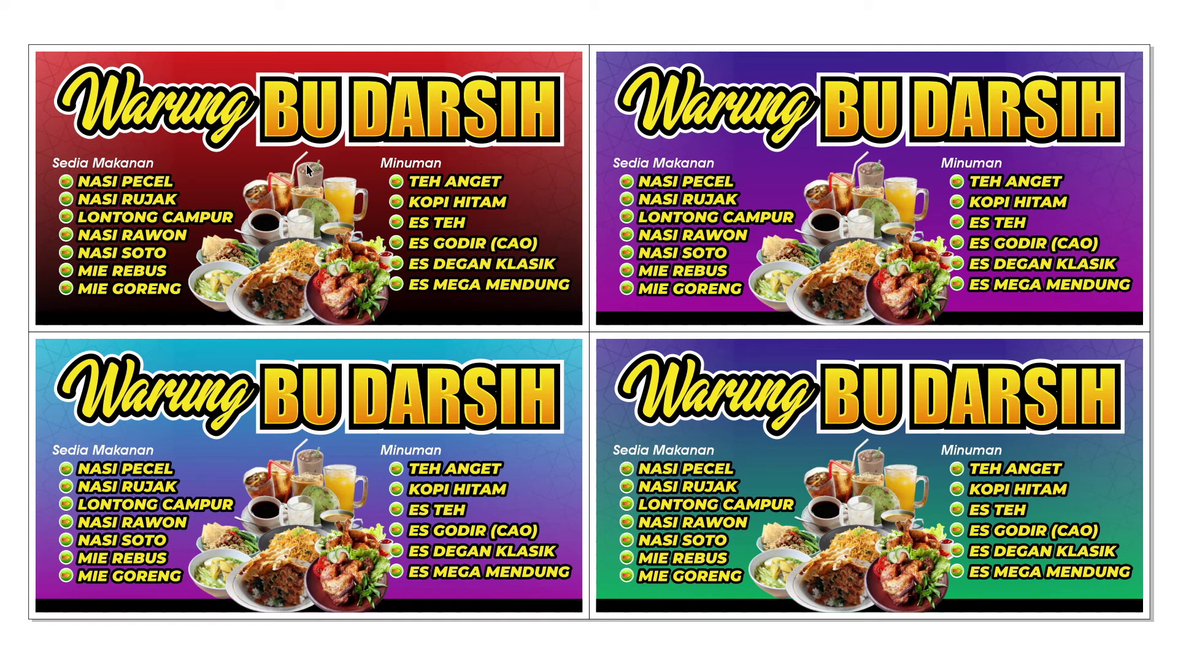
{"action": "left_click", "coordinate": [734, 288]}
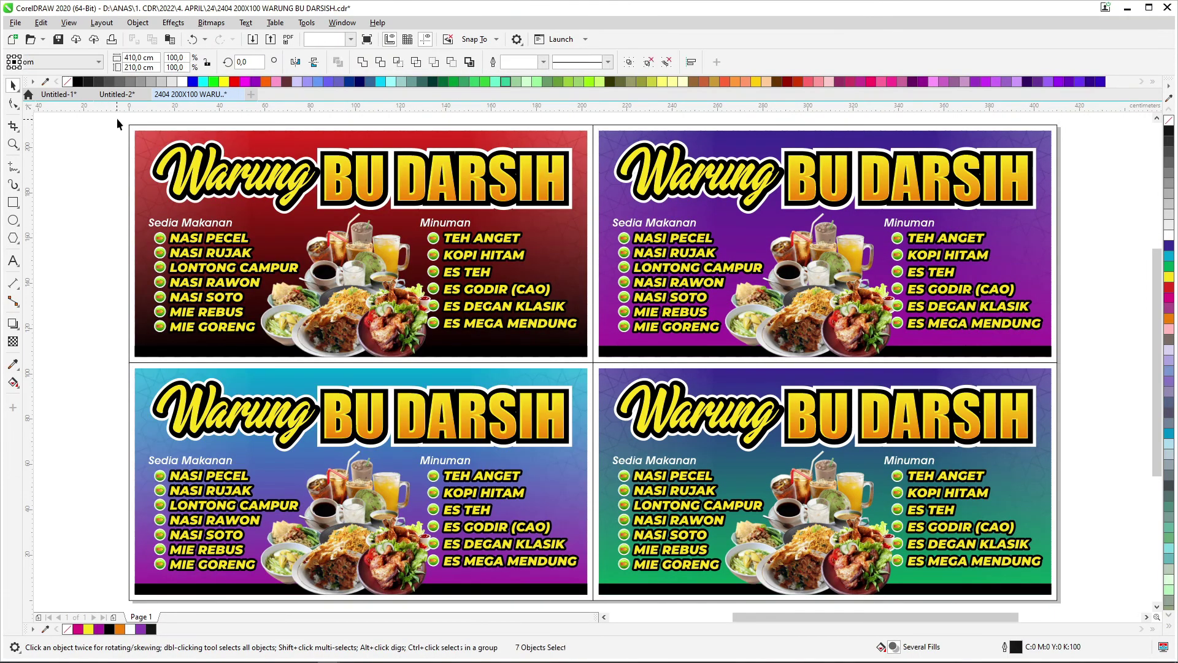
{"action": "left_click", "coordinate": [138, 130]}
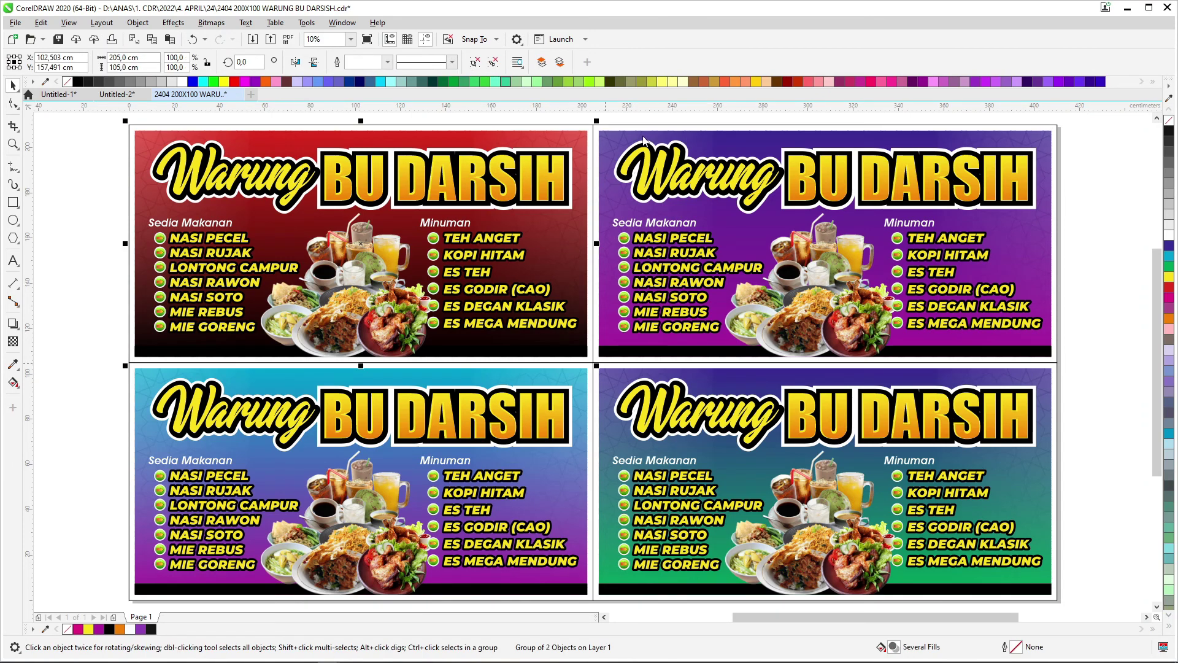
{"action": "key", "text": "ctrl+s"}
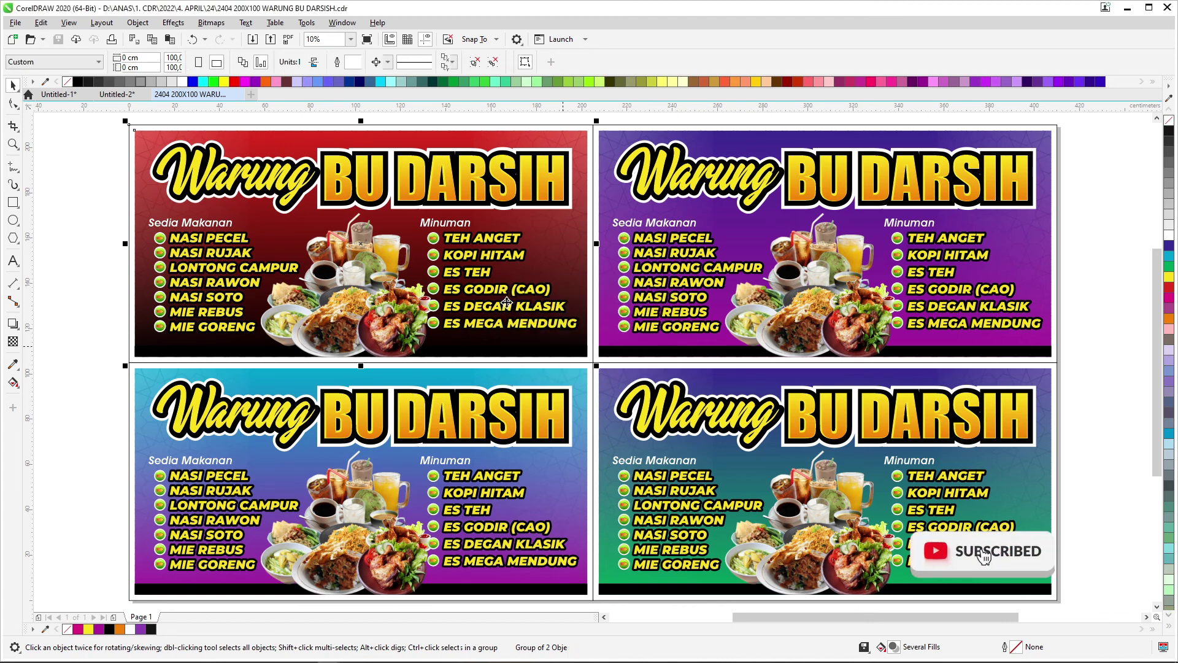
{"action": "left_click", "coordinate": [422, 125]}
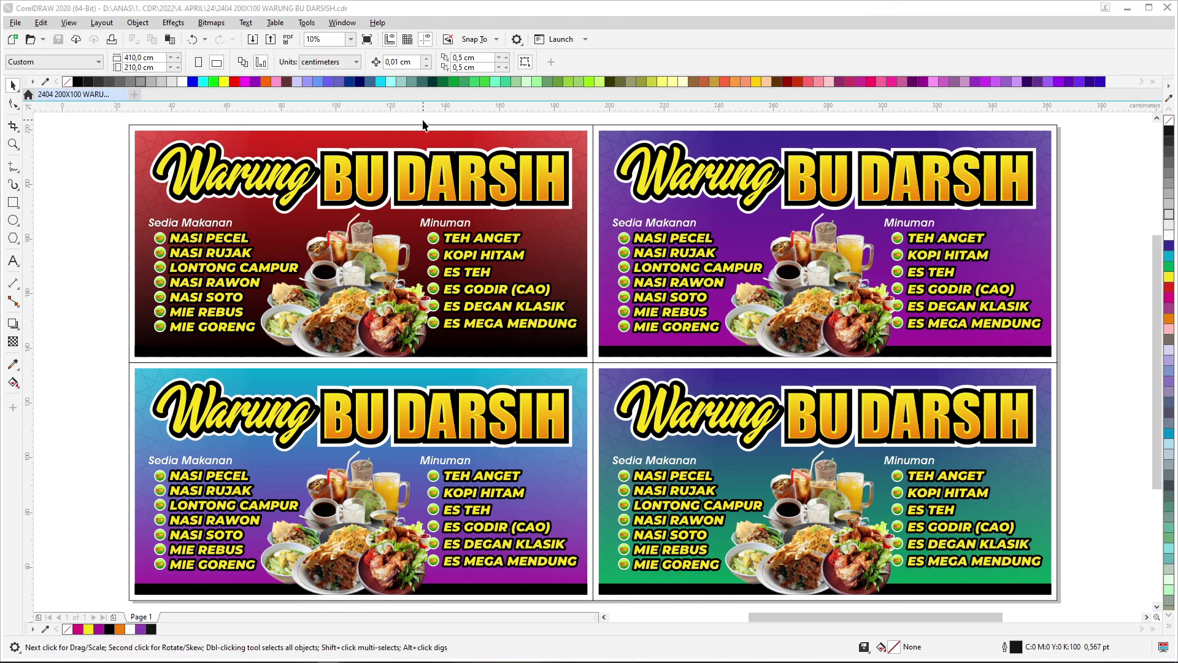
{"action": "key", "text": "F9"}
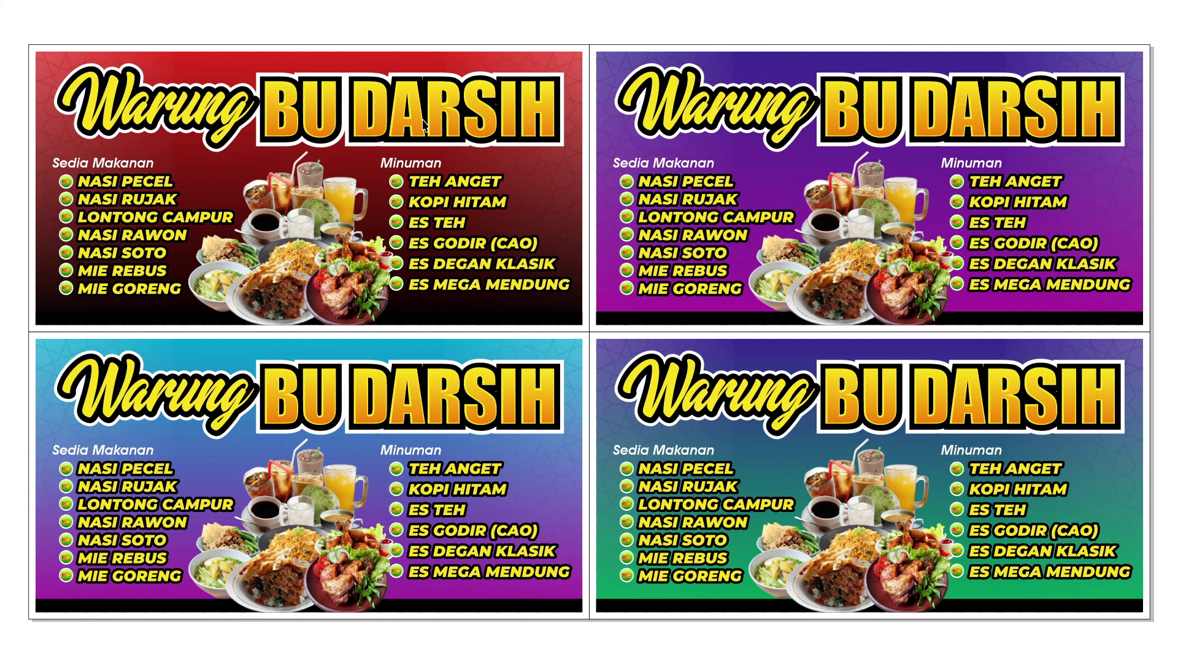
{"action": "key", "text": "Escape"}
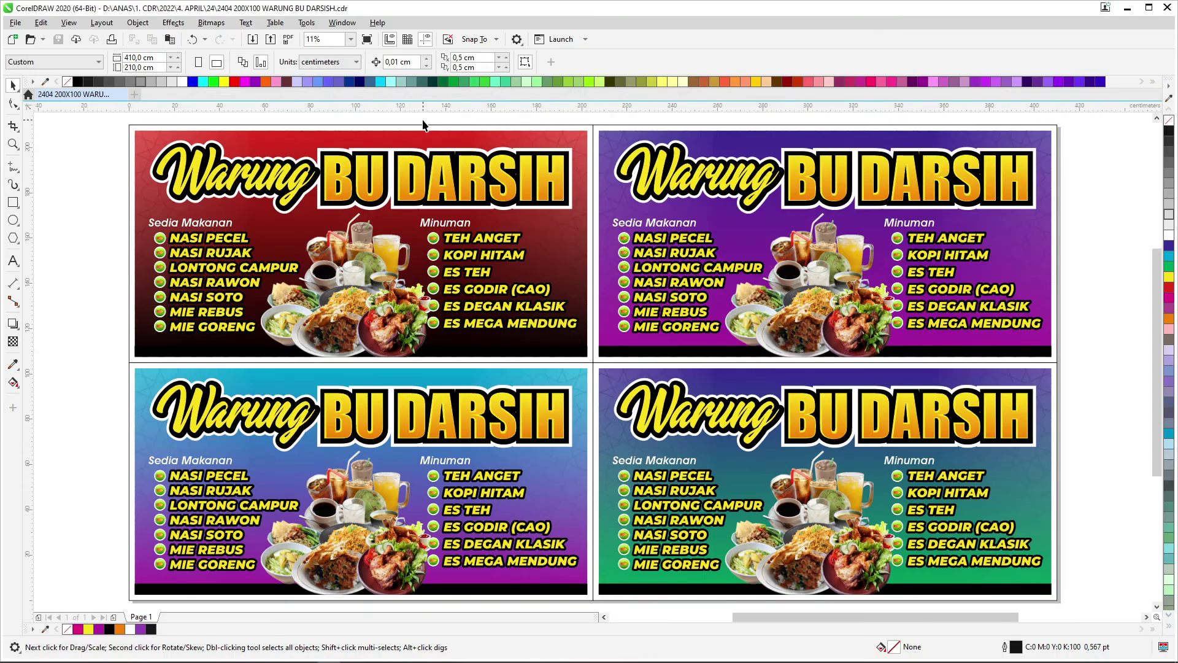